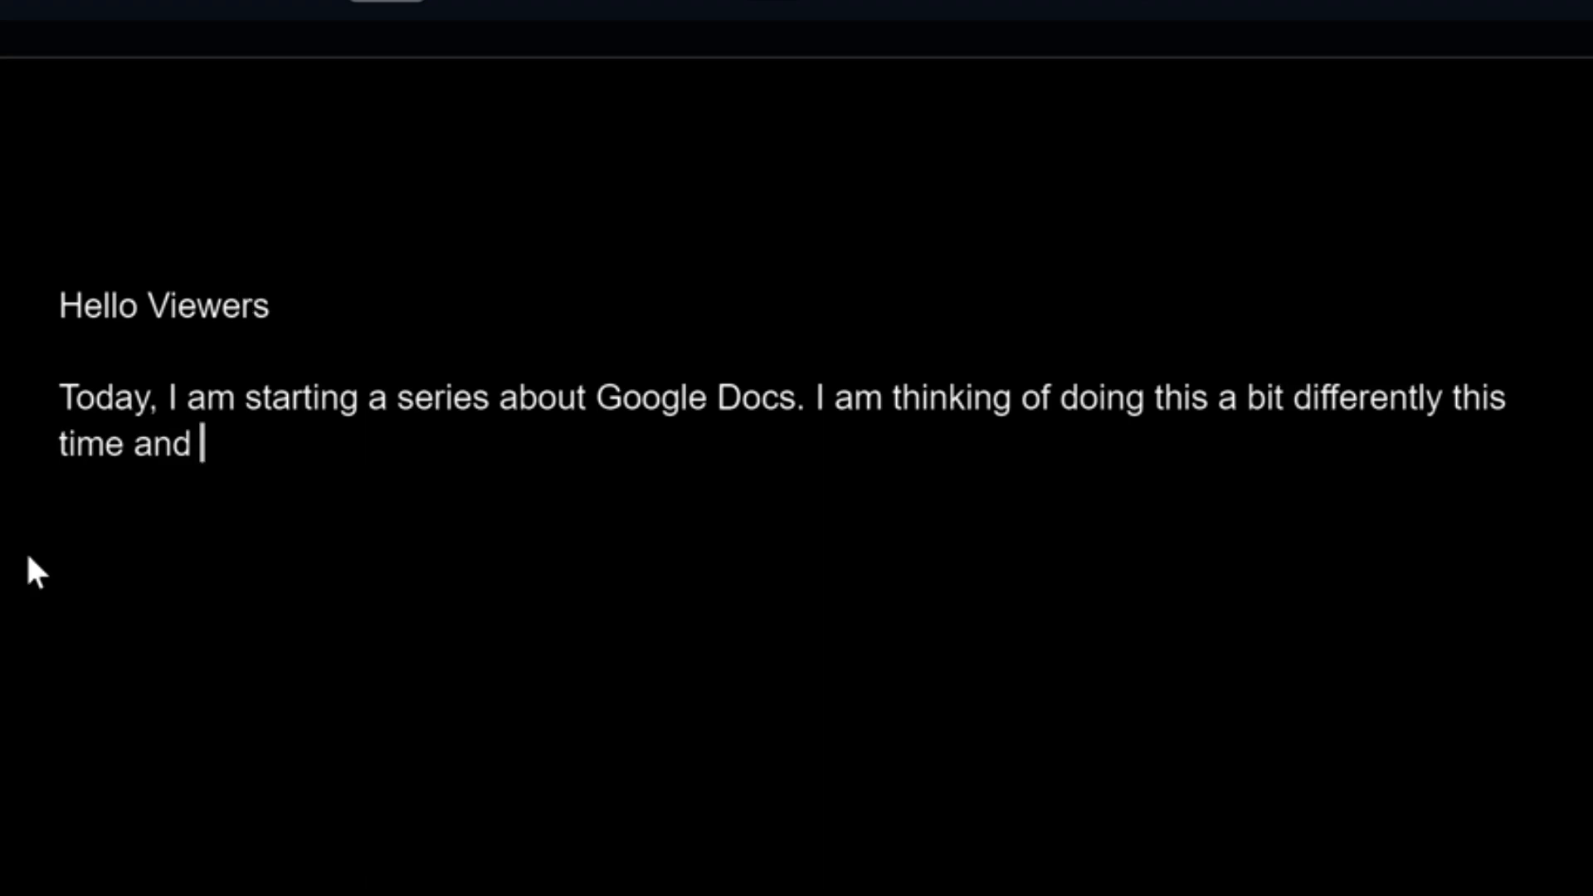
# Continue the letter's sentence with "each tutorial will use a specific type of document and use that as the base for the"
pyautogui.write('each tutorial will use a specific type of document and use that as the base for the')
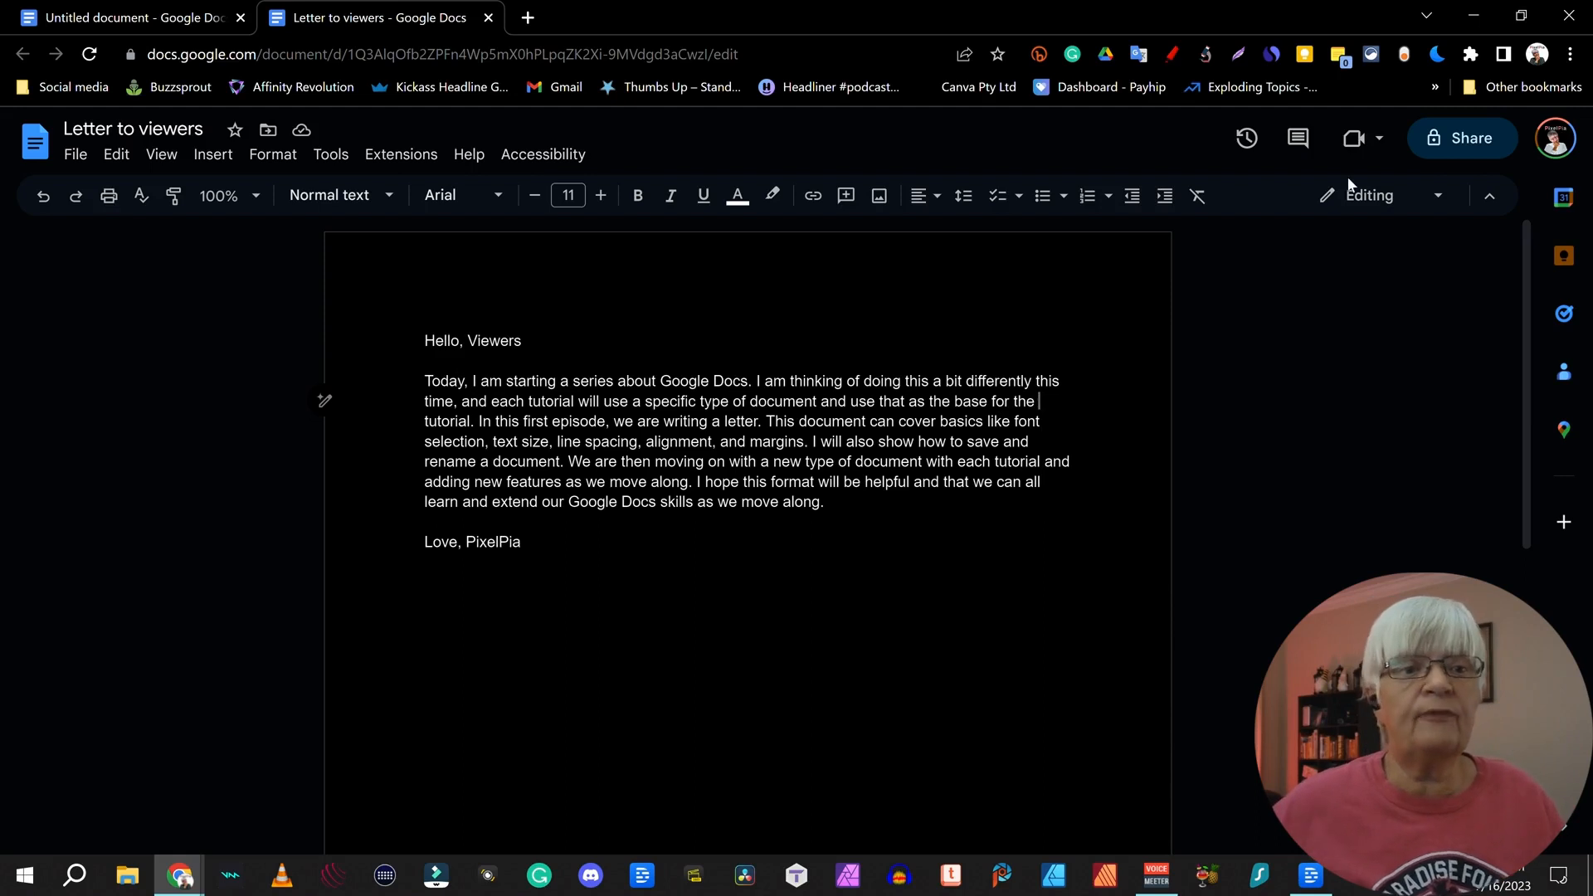
# Look up where Docs is offered among the Google apps from a new browser tab, and return to the letter
pyautogui.hotkey('ctrl', 't')
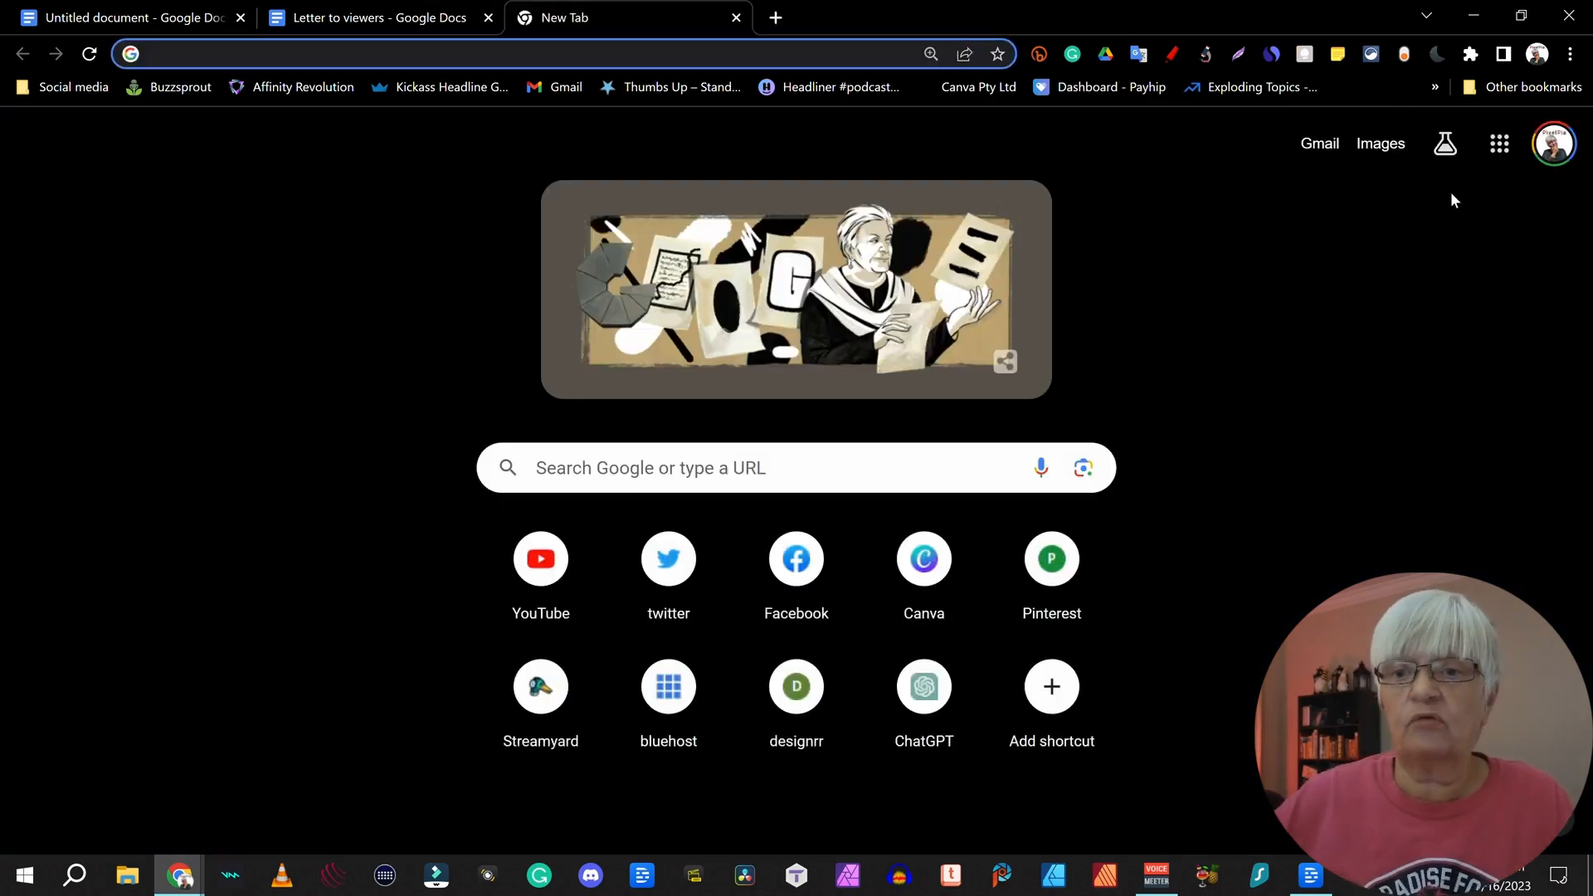
pyautogui.click(1501, 158)
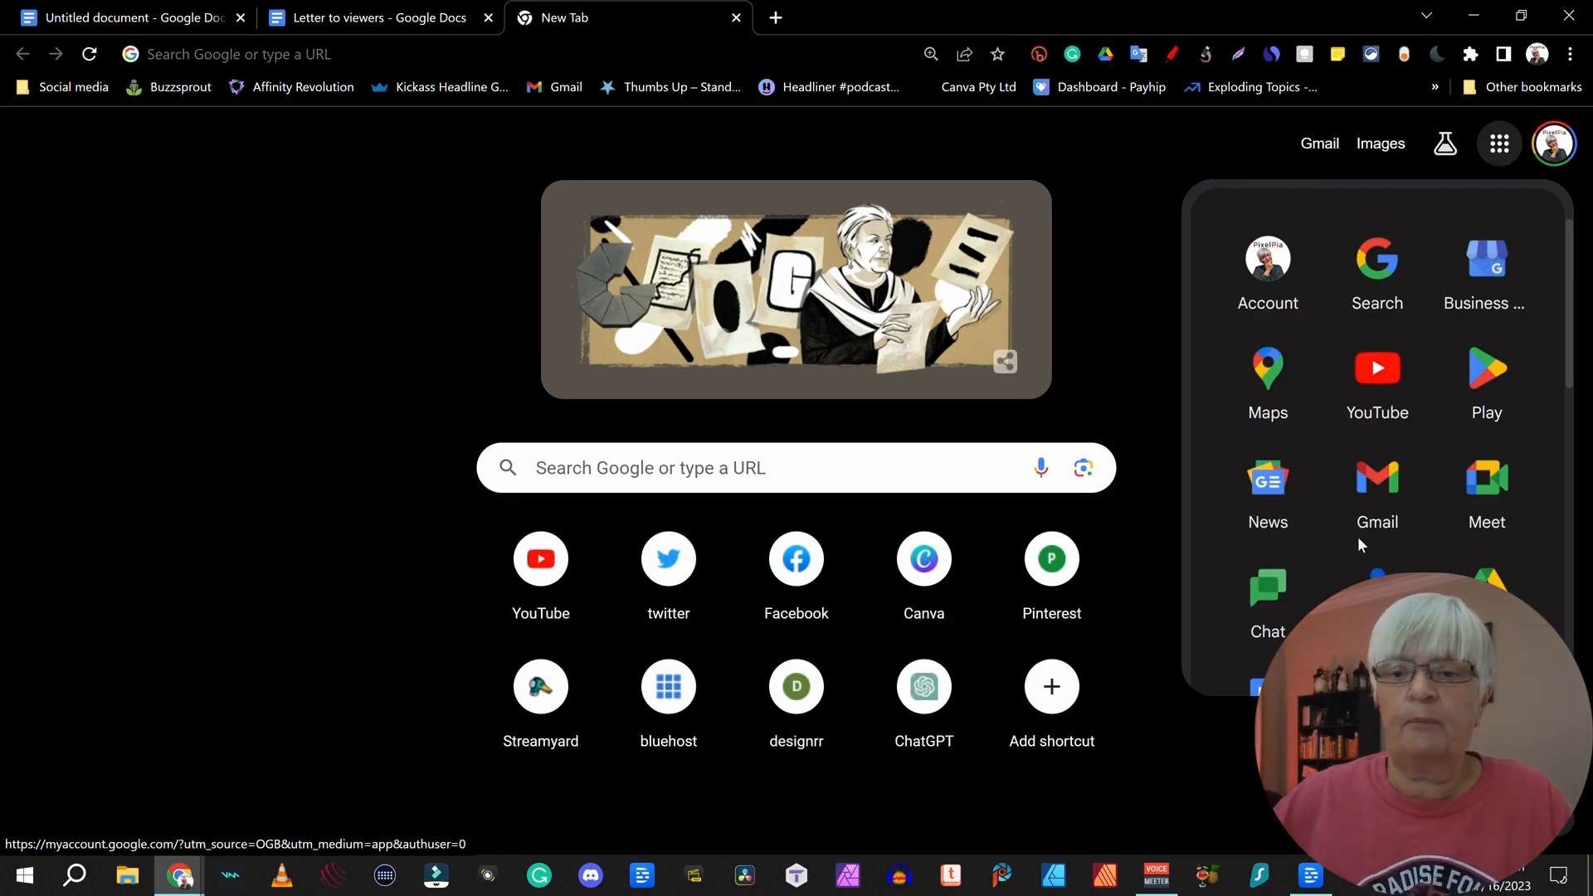
pyautogui.scroll(-1, 1391, 537)
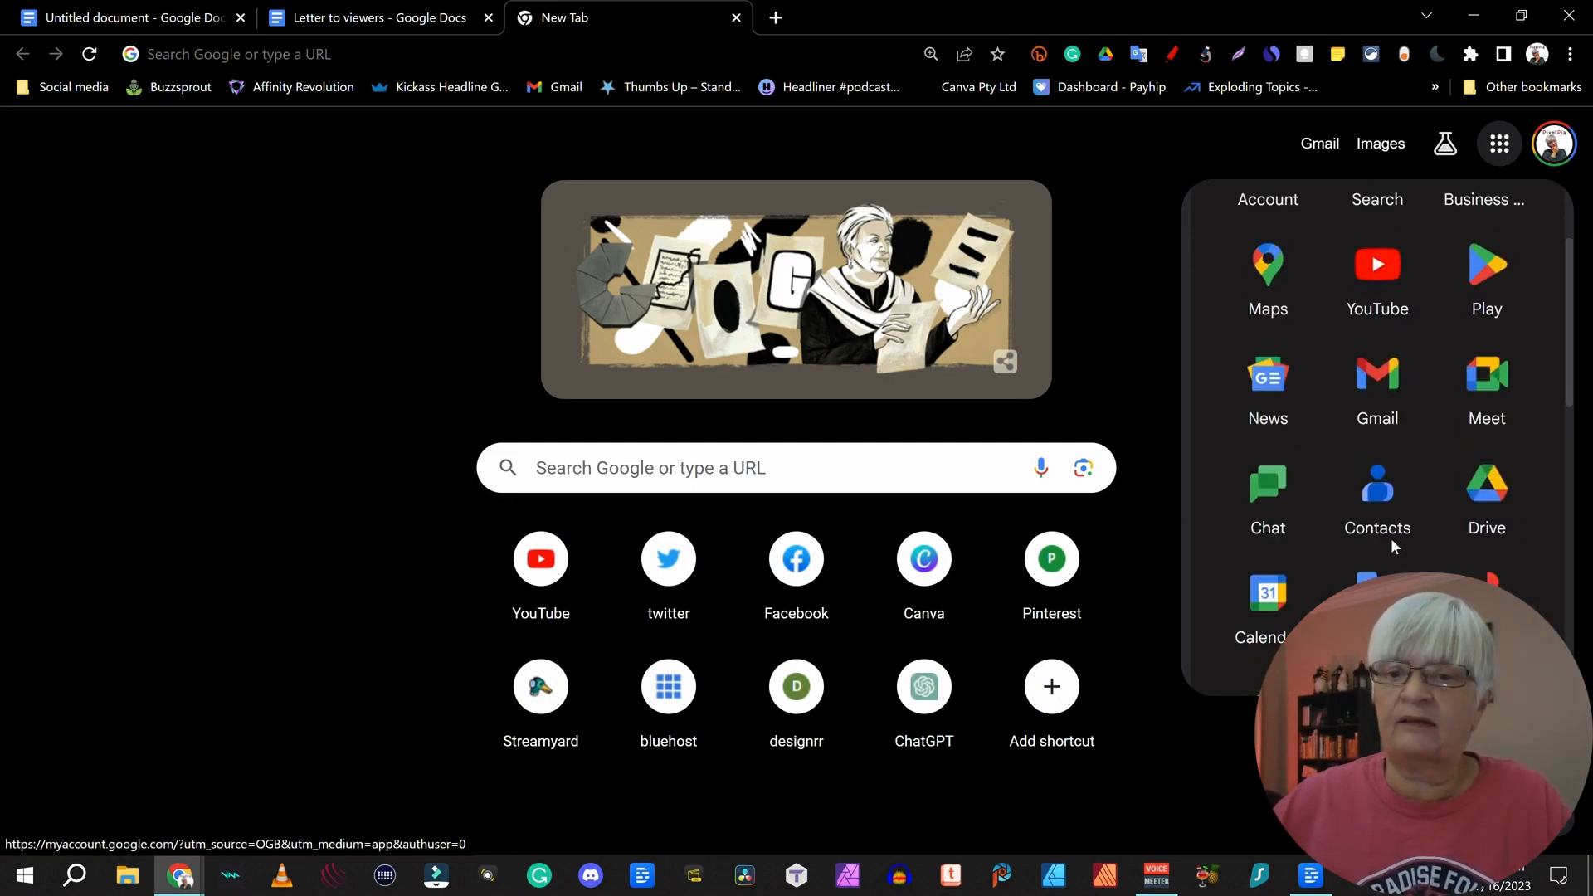
pyautogui.scroll(-5, 1391, 538)
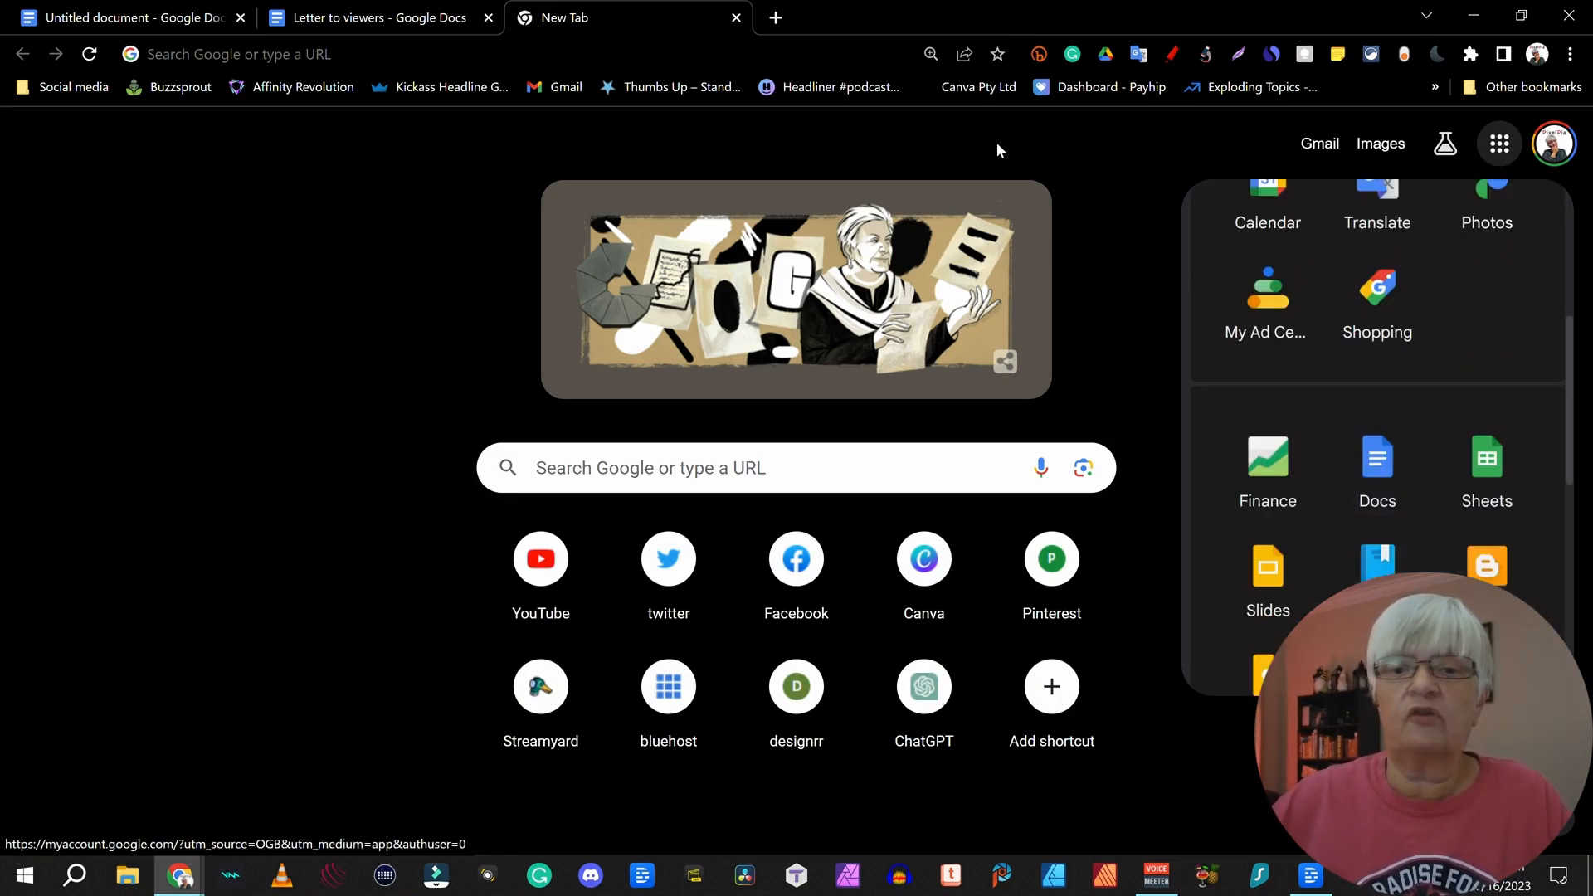
pyautogui.click(1143, 187)
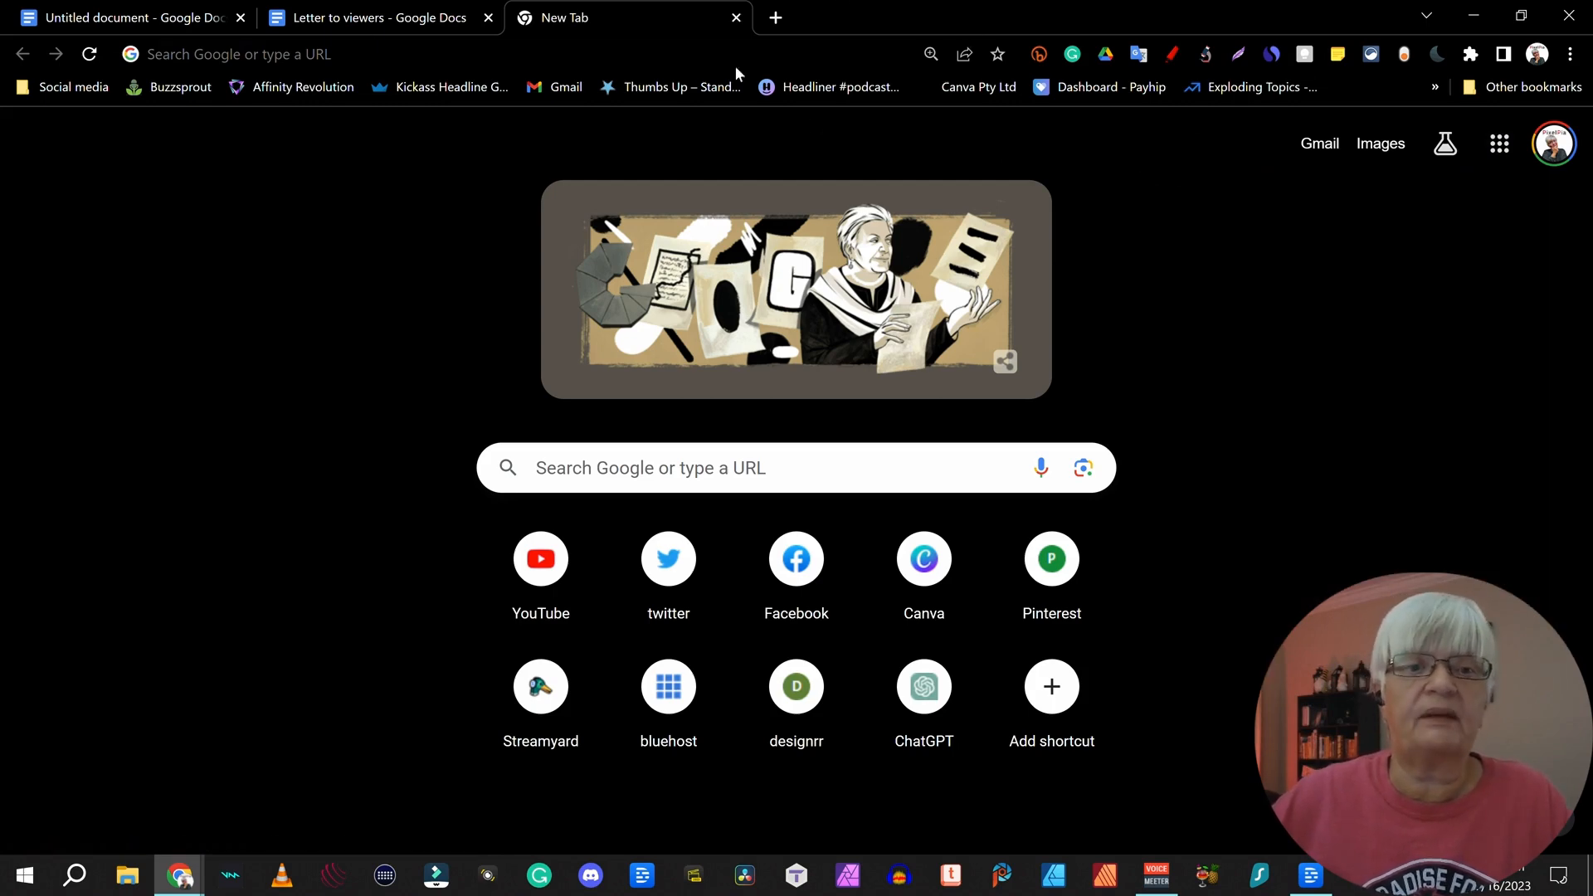
pyautogui.click(736, 17)
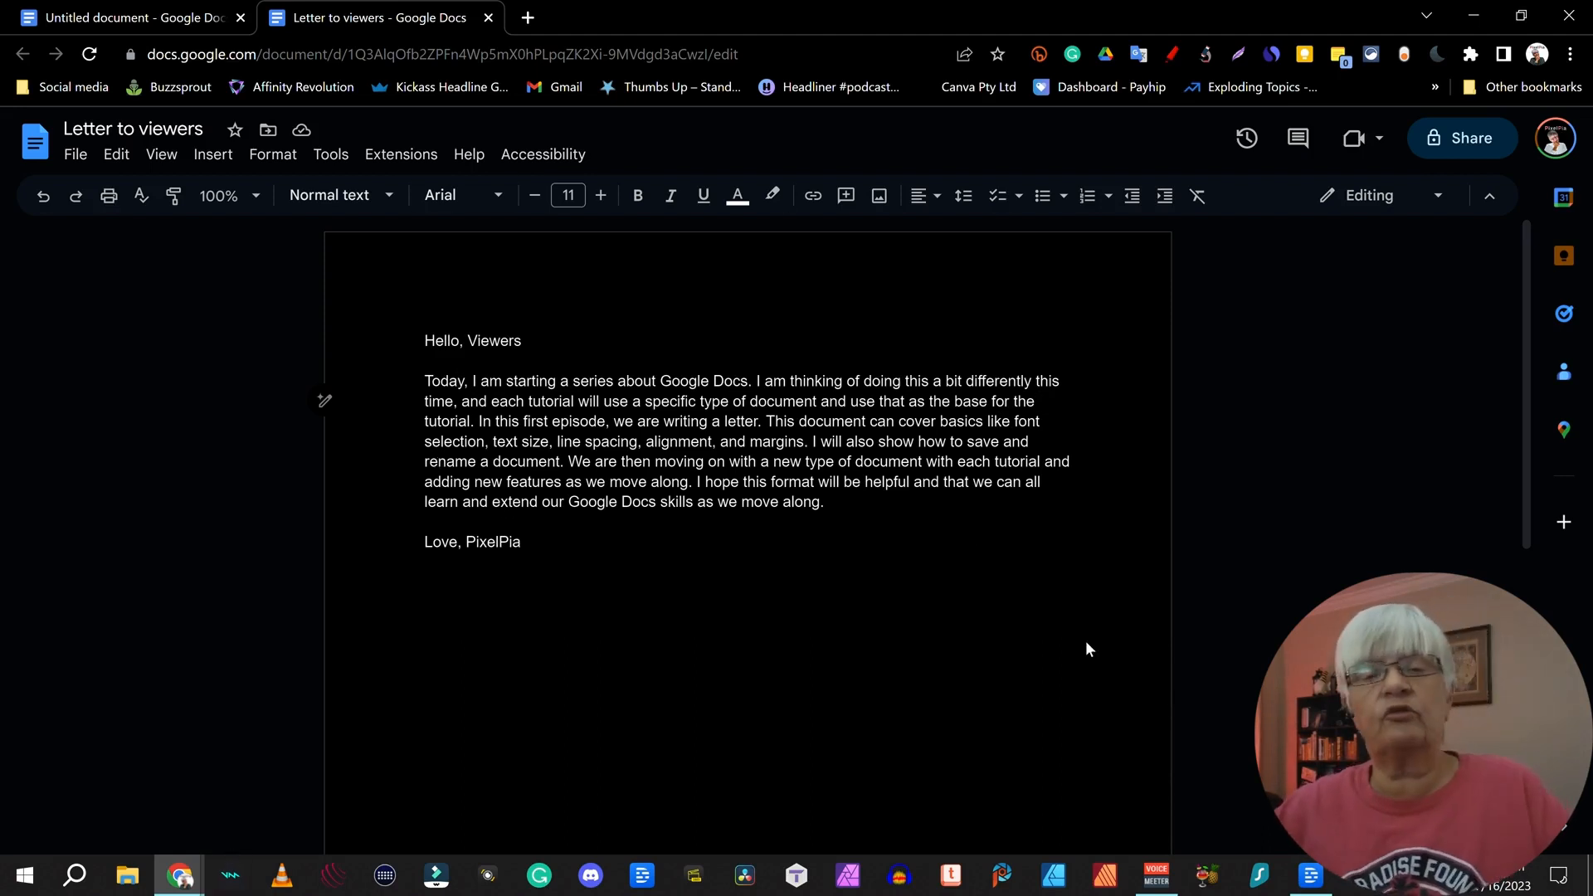
# Select the whole letter and view the catalogue of additional fonts without choosing one
pyautogui.moveTo(512, 548); pyautogui.dragTo(417, 341)
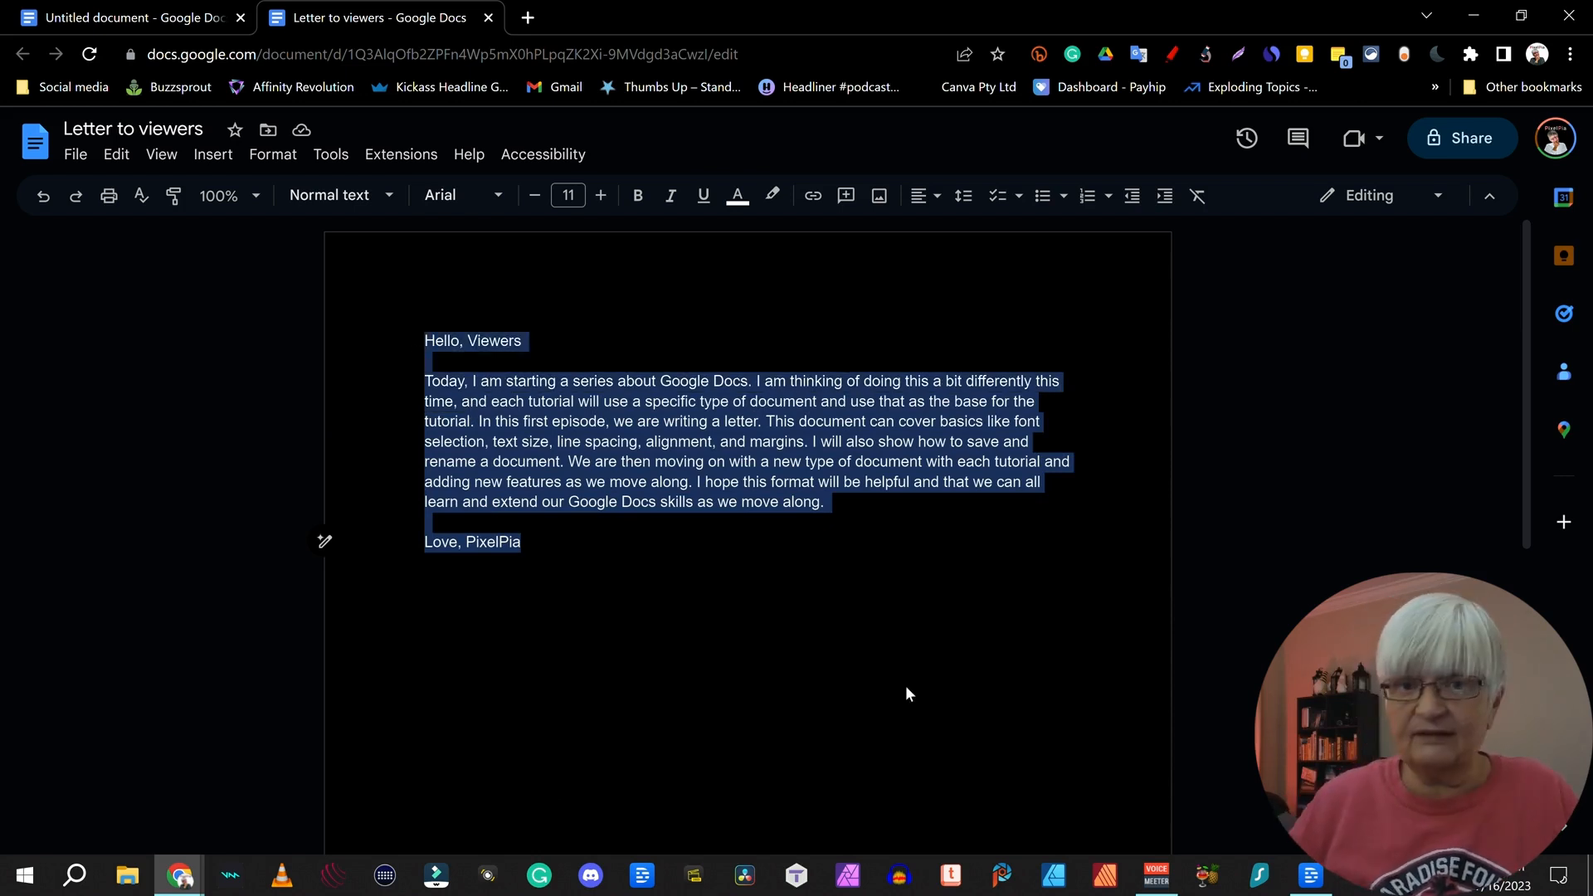
pyautogui.click(625, 575)
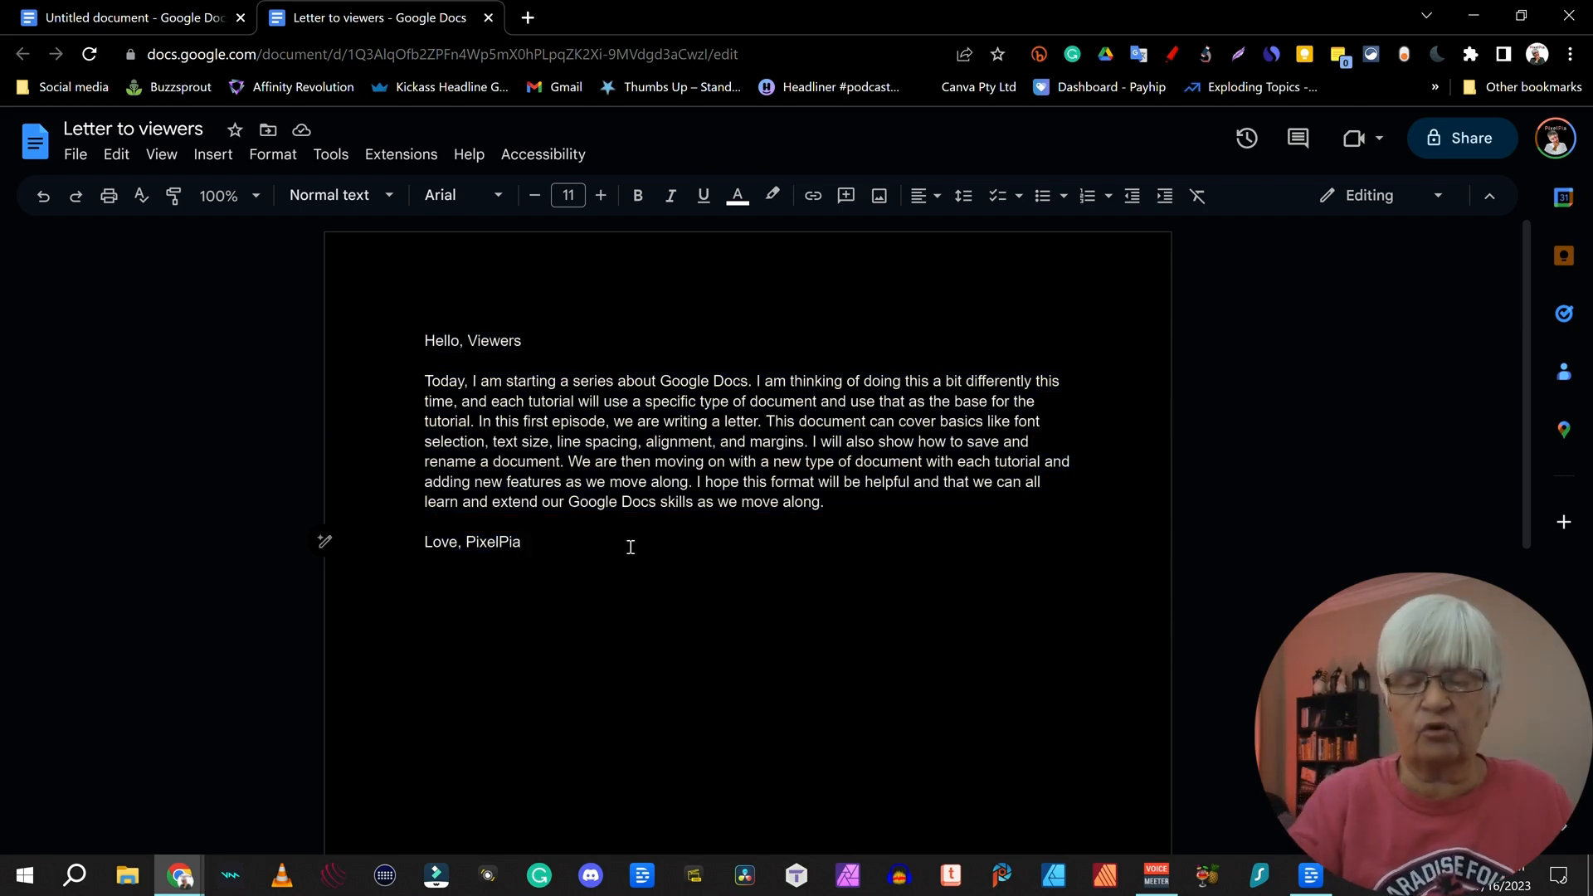
pyautogui.hotkey('ctrl', 'a')
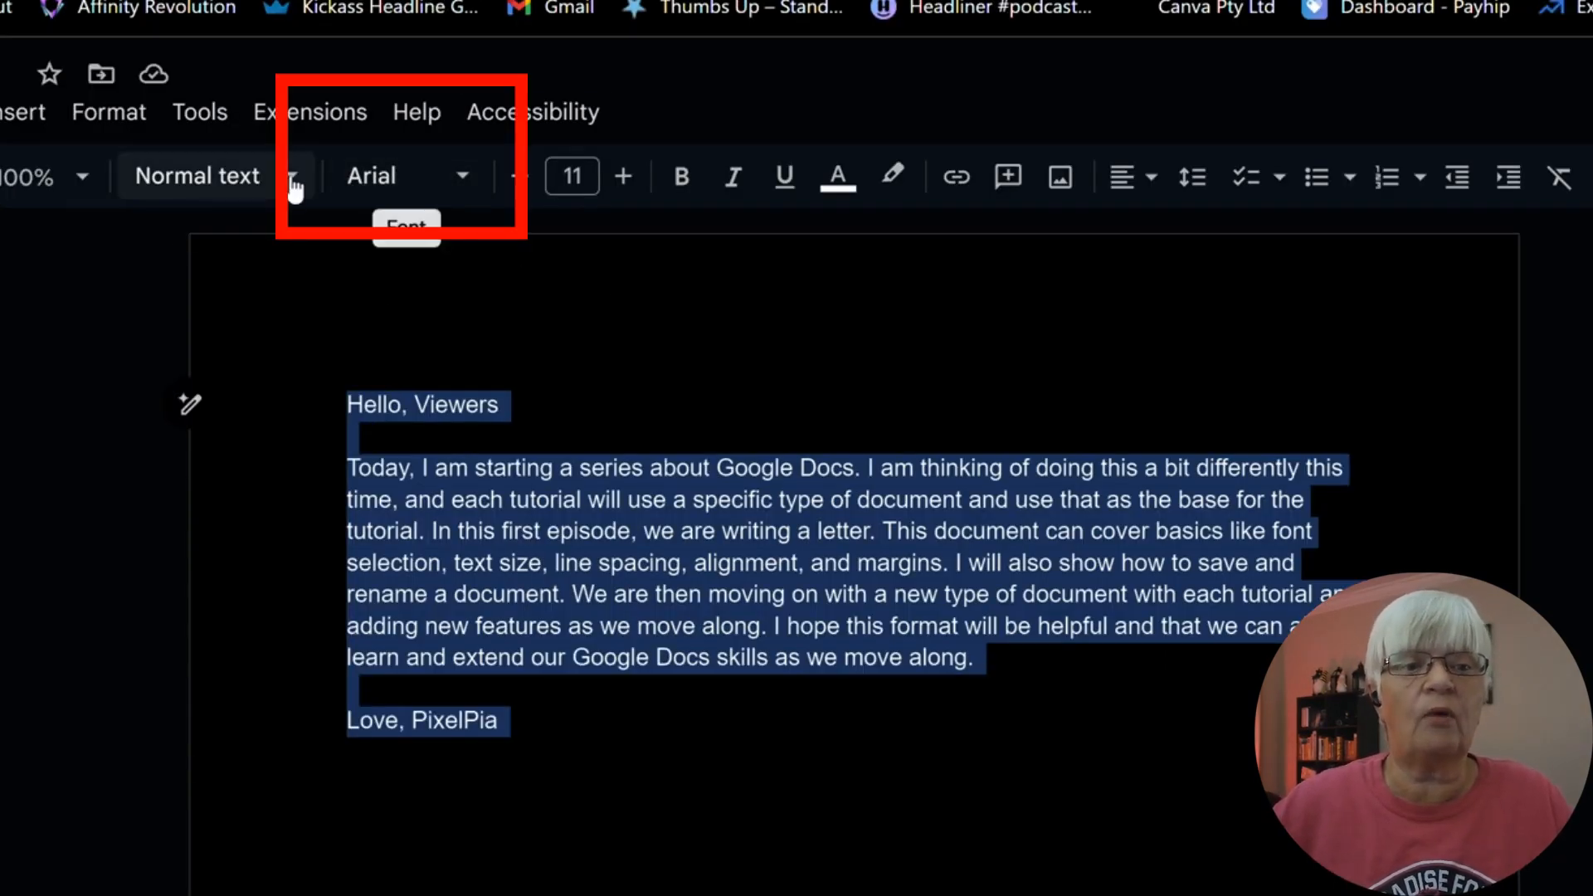
pyautogui.click(465, 178)
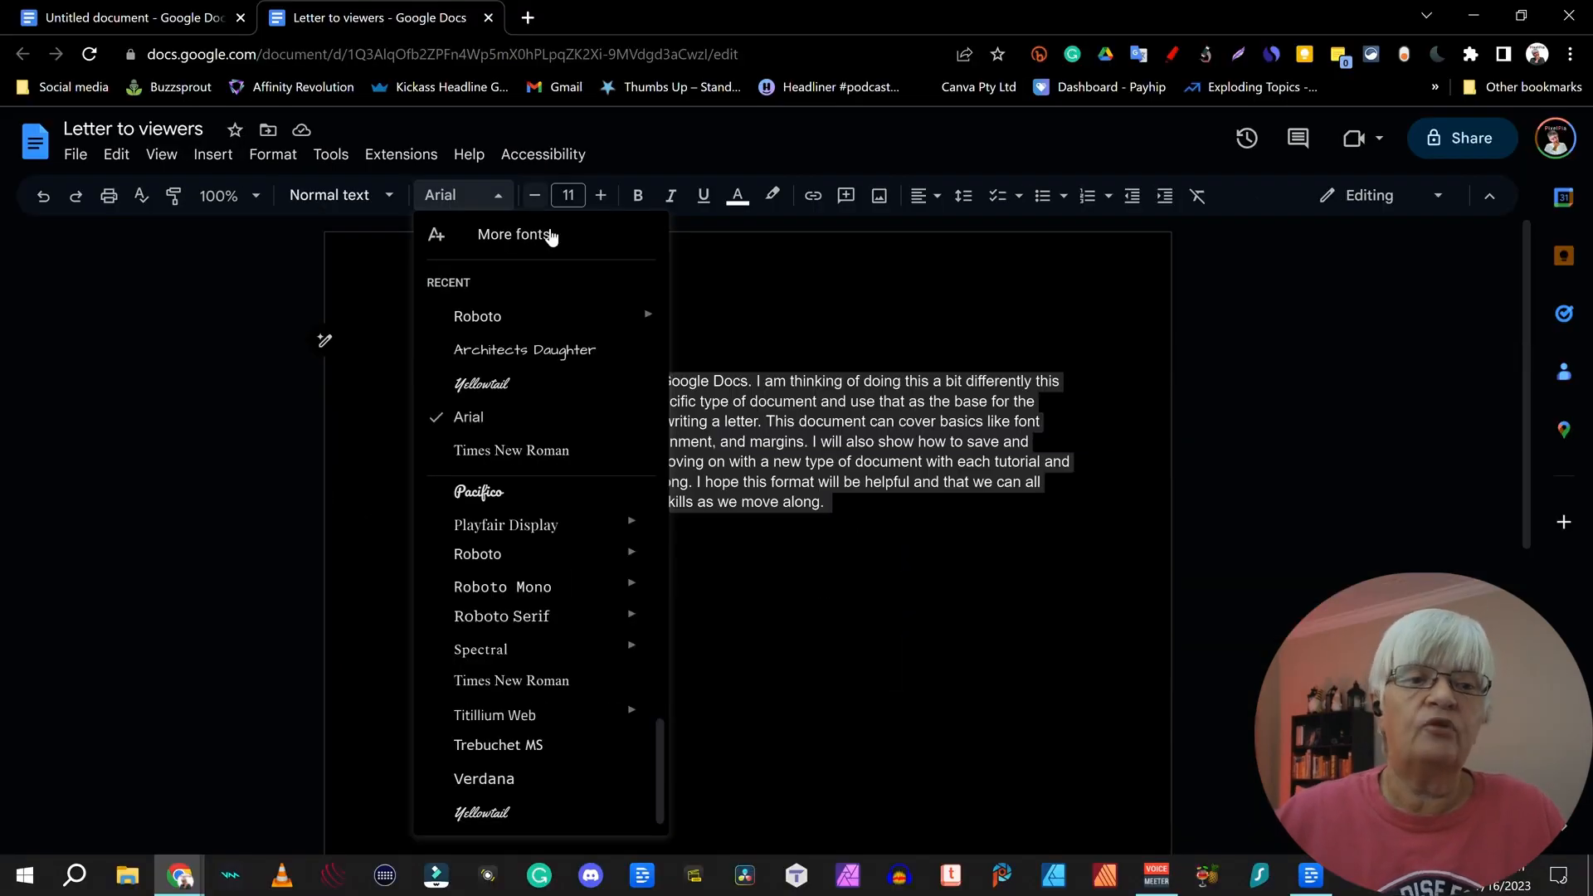
pyautogui.click(508, 237)
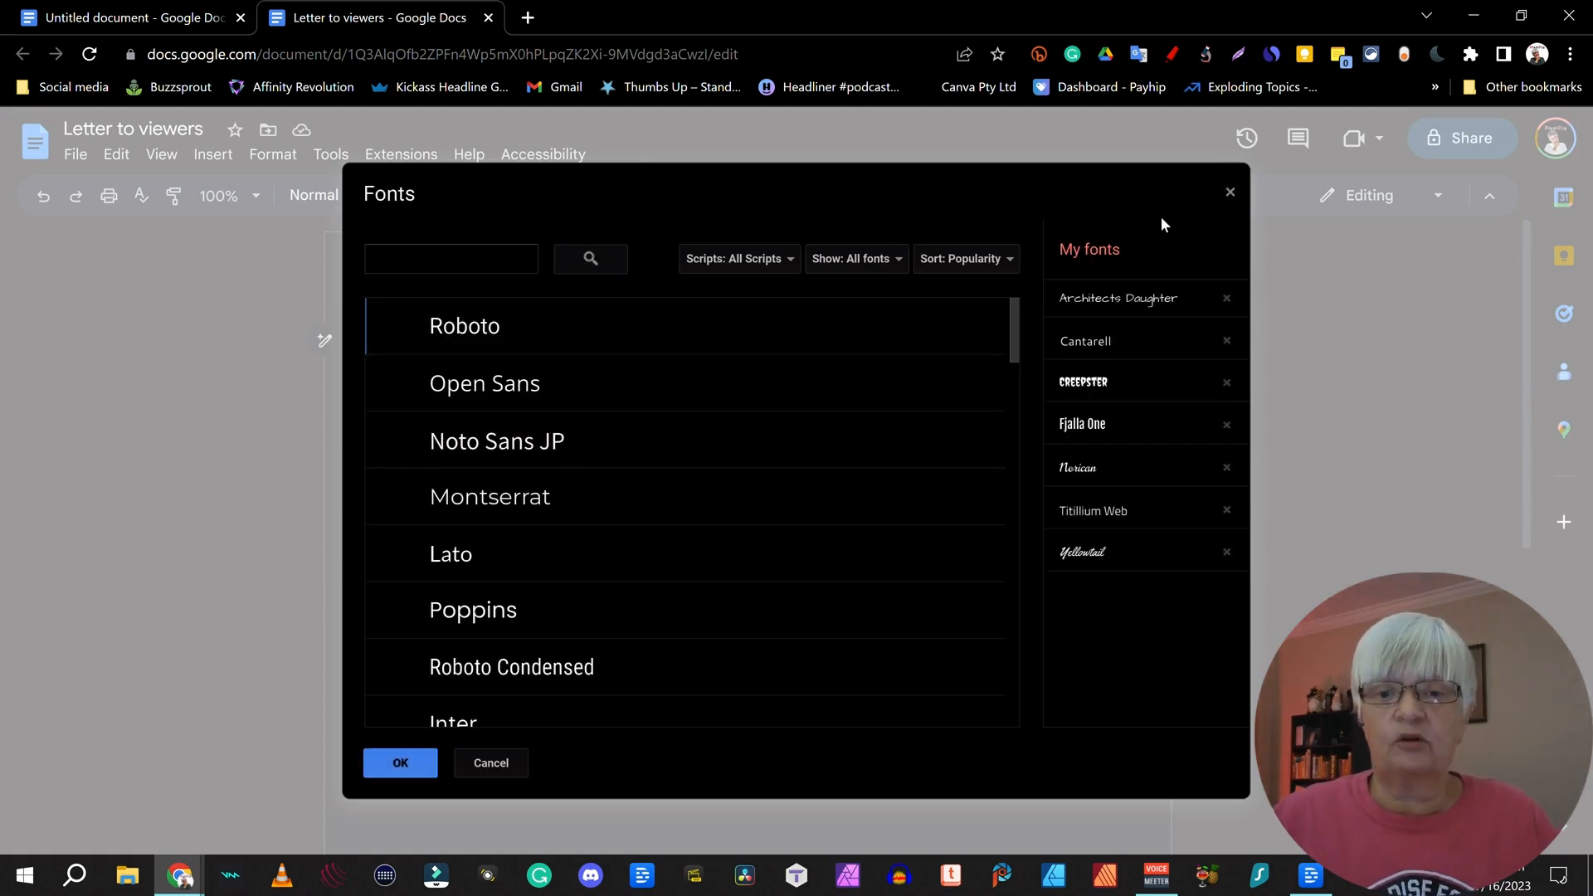
pyautogui.click(1229, 193)
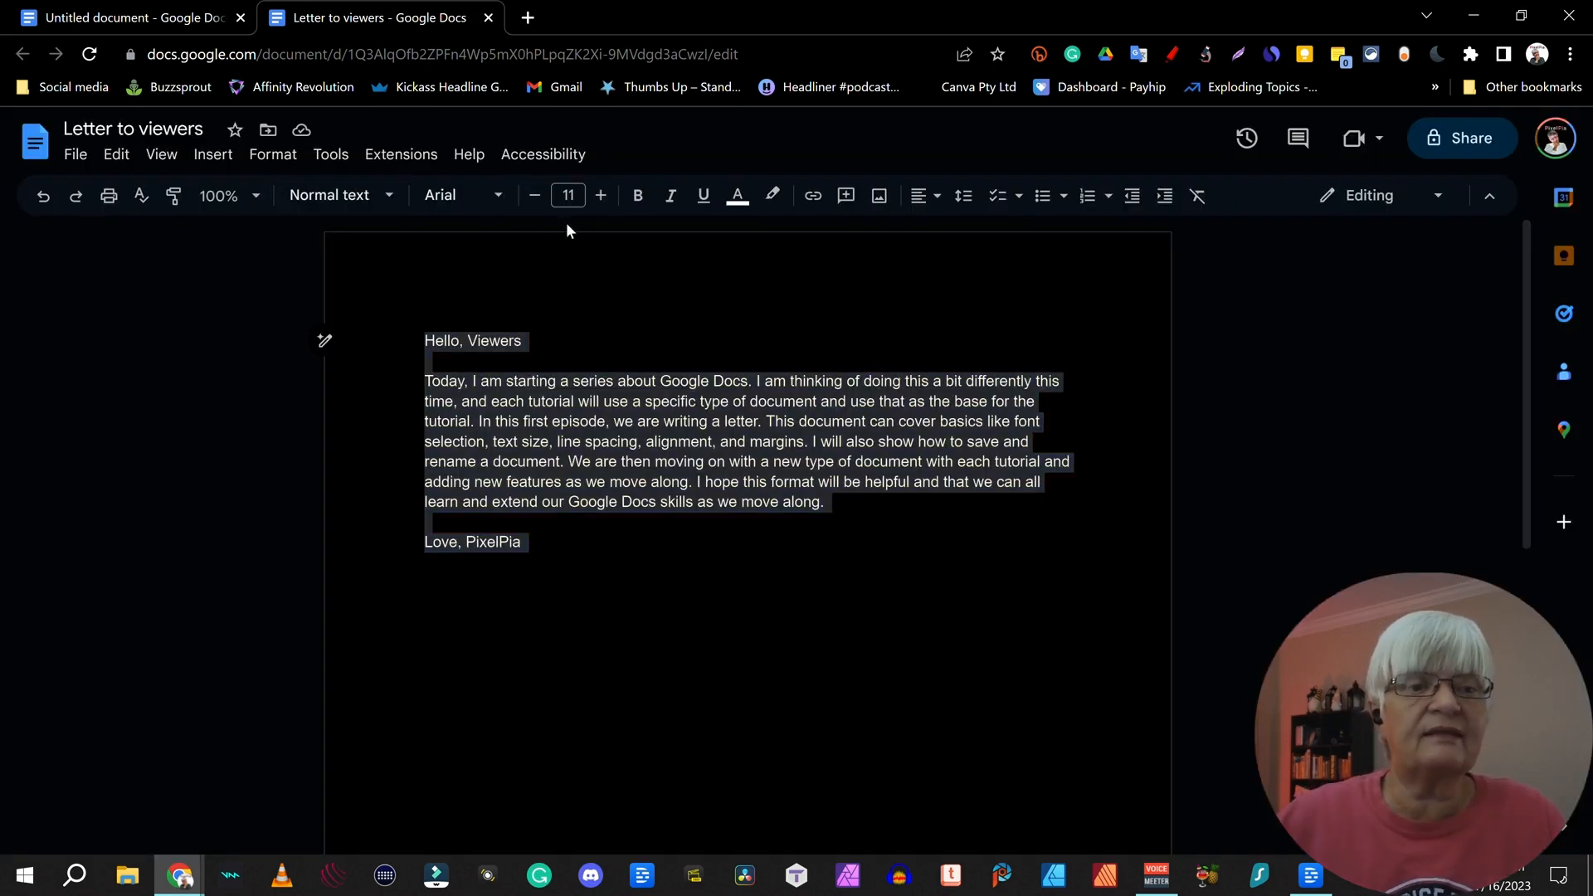
# Set the font of the whole selected letter to Caveat
pyautogui.click(490, 199)
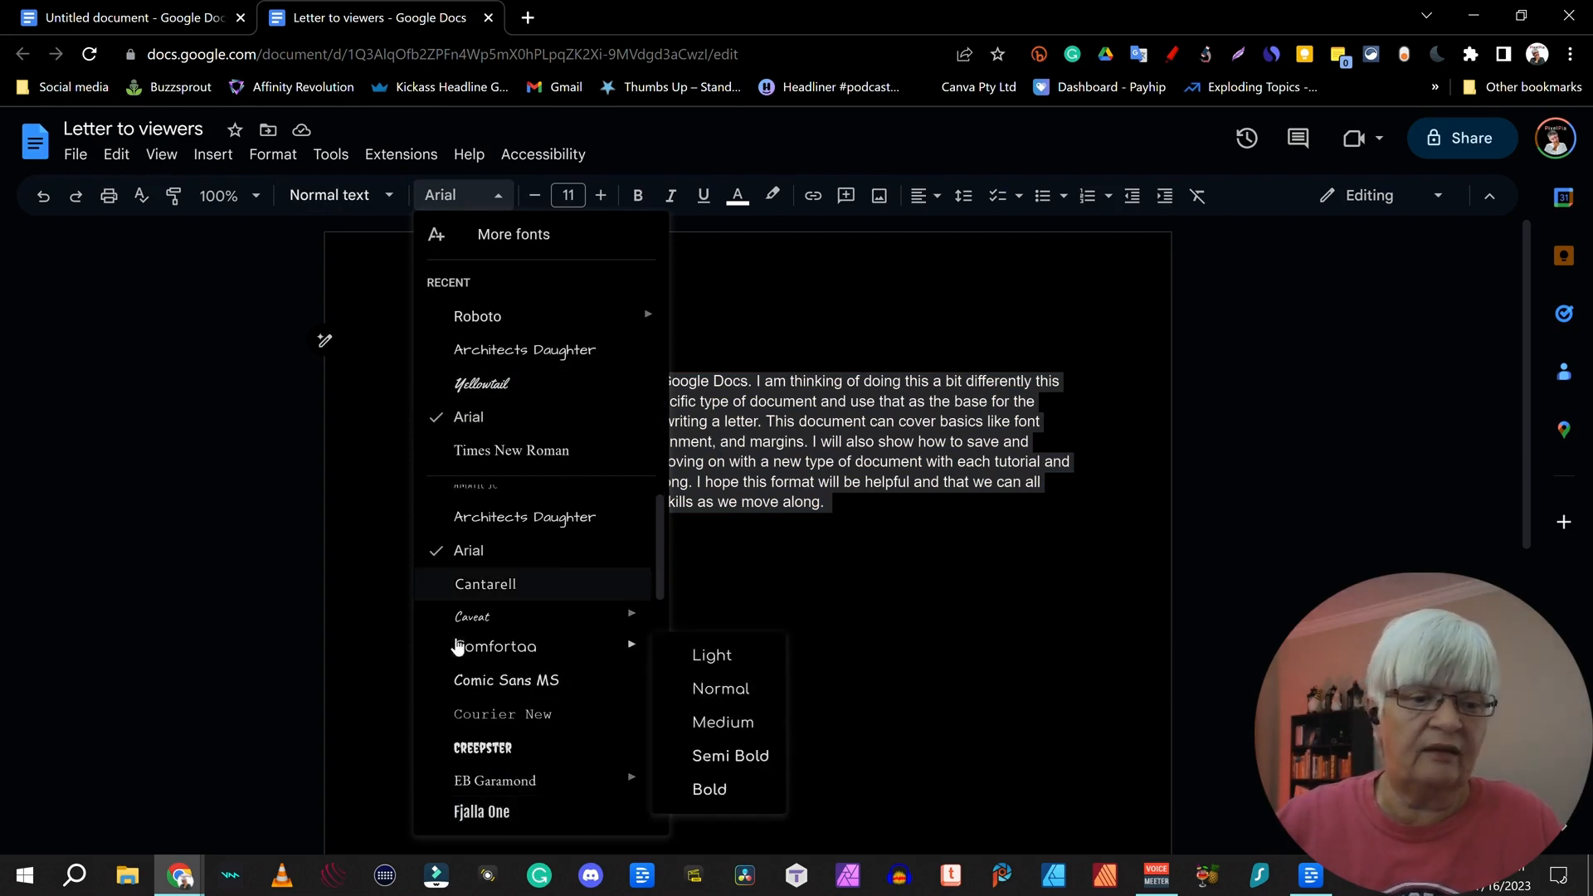
pyautogui.moveTo(485, 628)
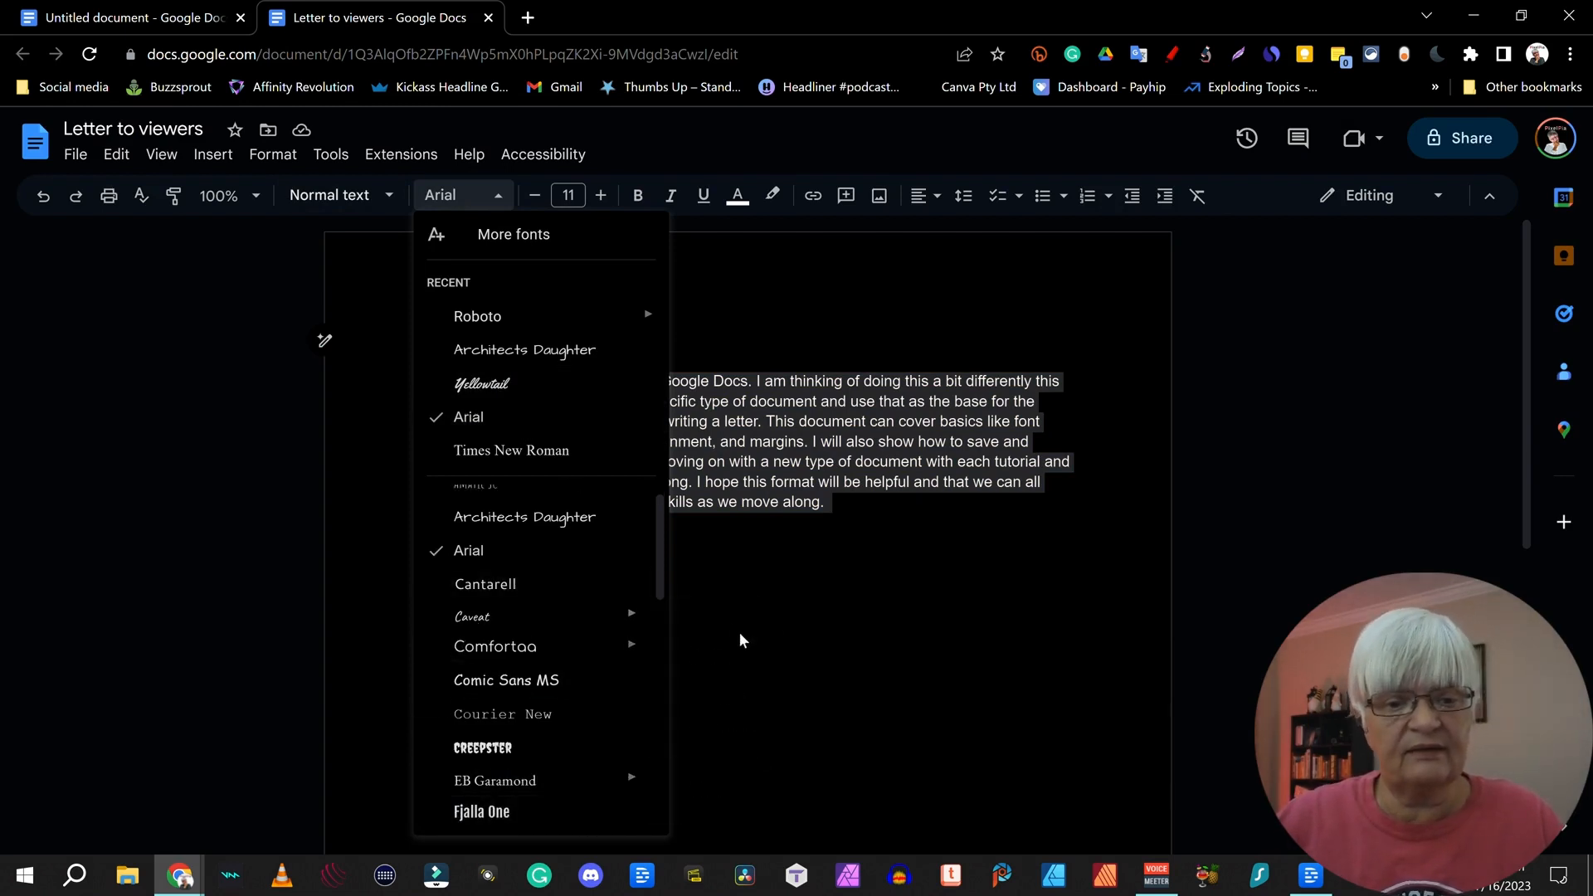
pyautogui.click(730, 629)
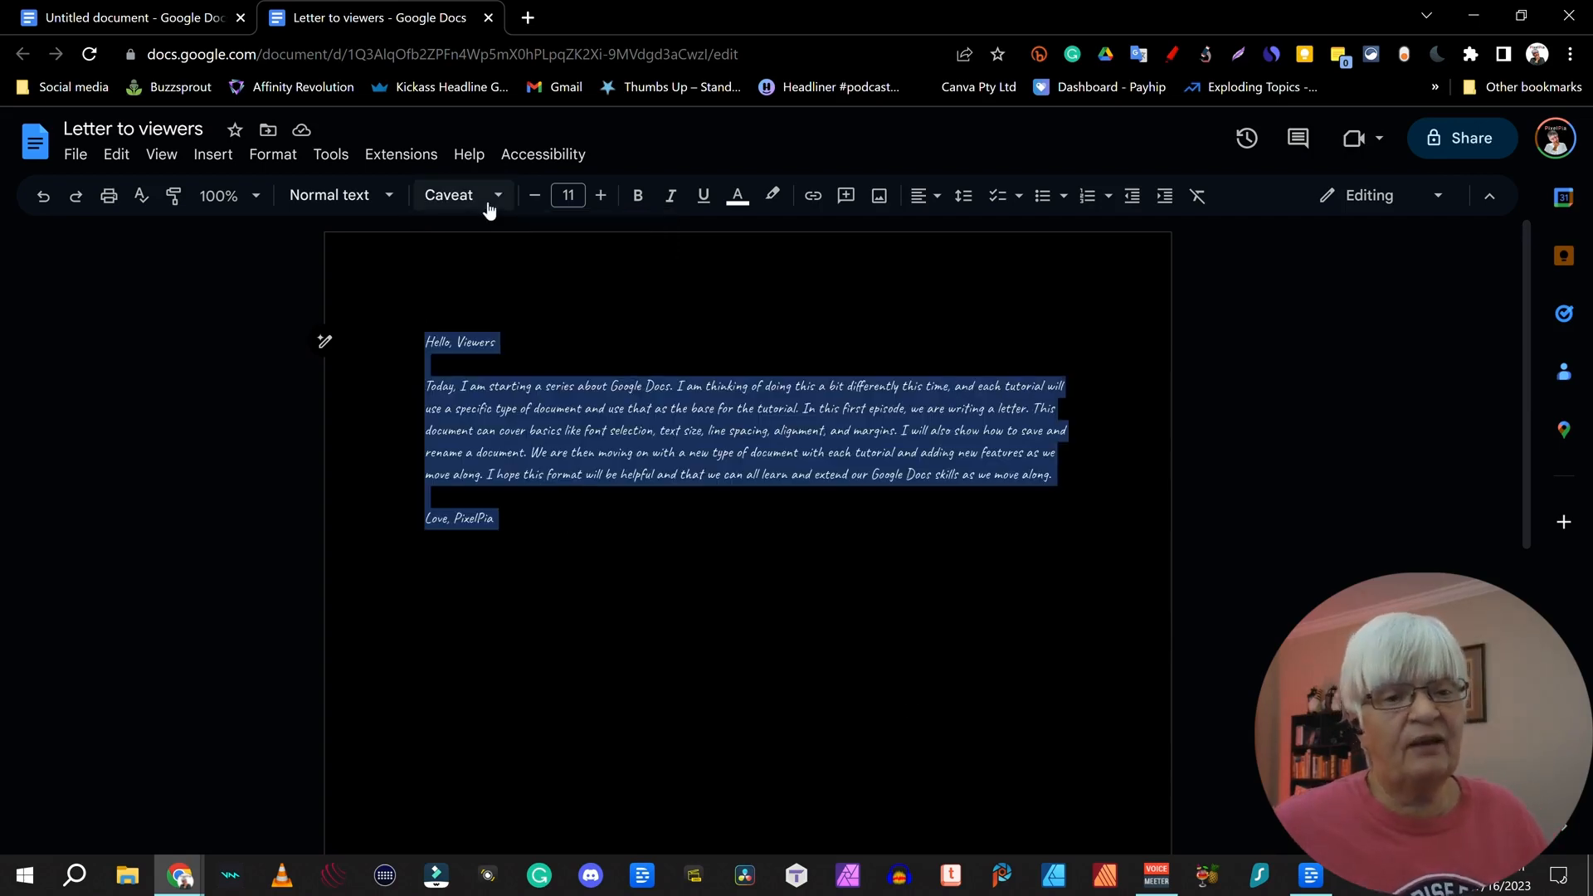
# Increase the font size of the whole letter to 19 and deselect the text
pyautogui.click(601, 199)
pyautogui.click(601, 199)
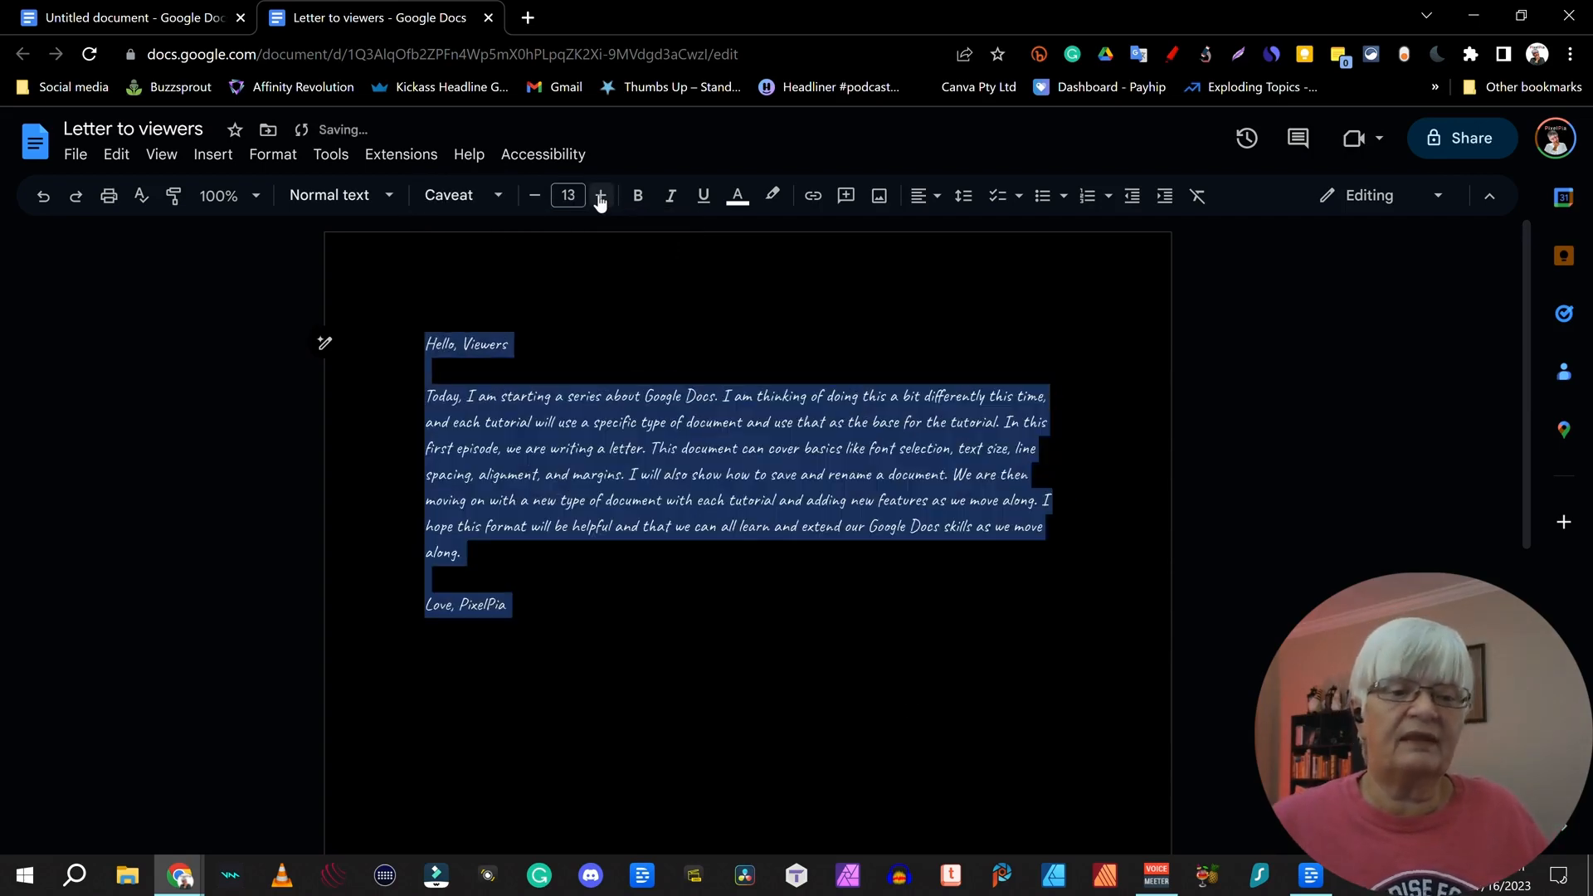
pyautogui.click(601, 200)
pyautogui.click(601, 199)
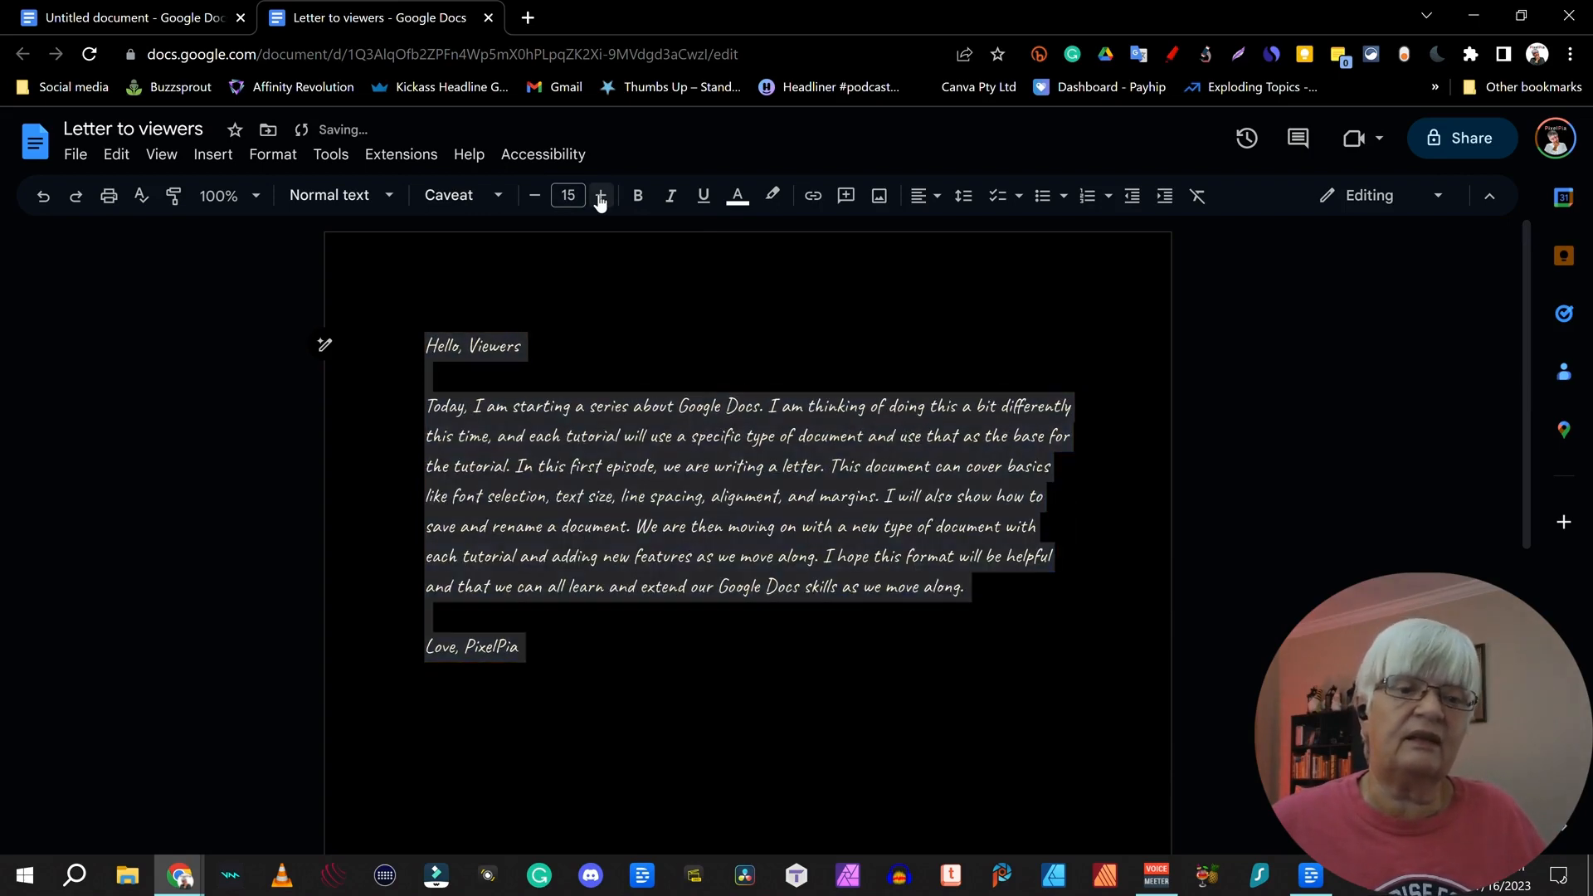
pyautogui.click(601, 199)
pyautogui.click(600, 199)
pyautogui.click(600, 199)
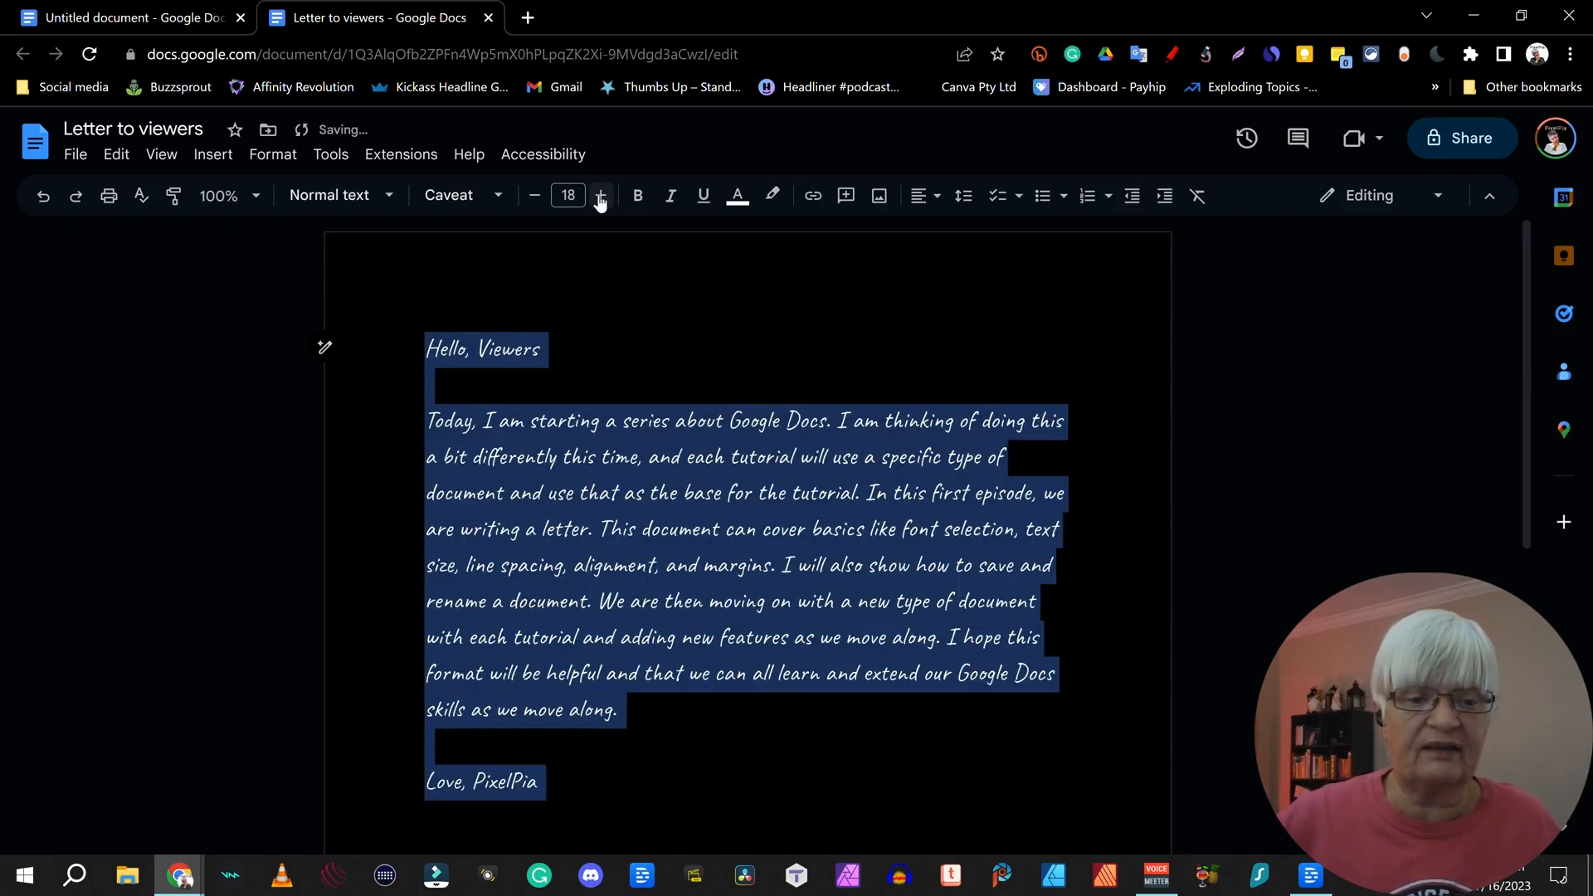
pyautogui.click(600, 199)
pyautogui.click(792, 344)
pyautogui.click(792, 345)
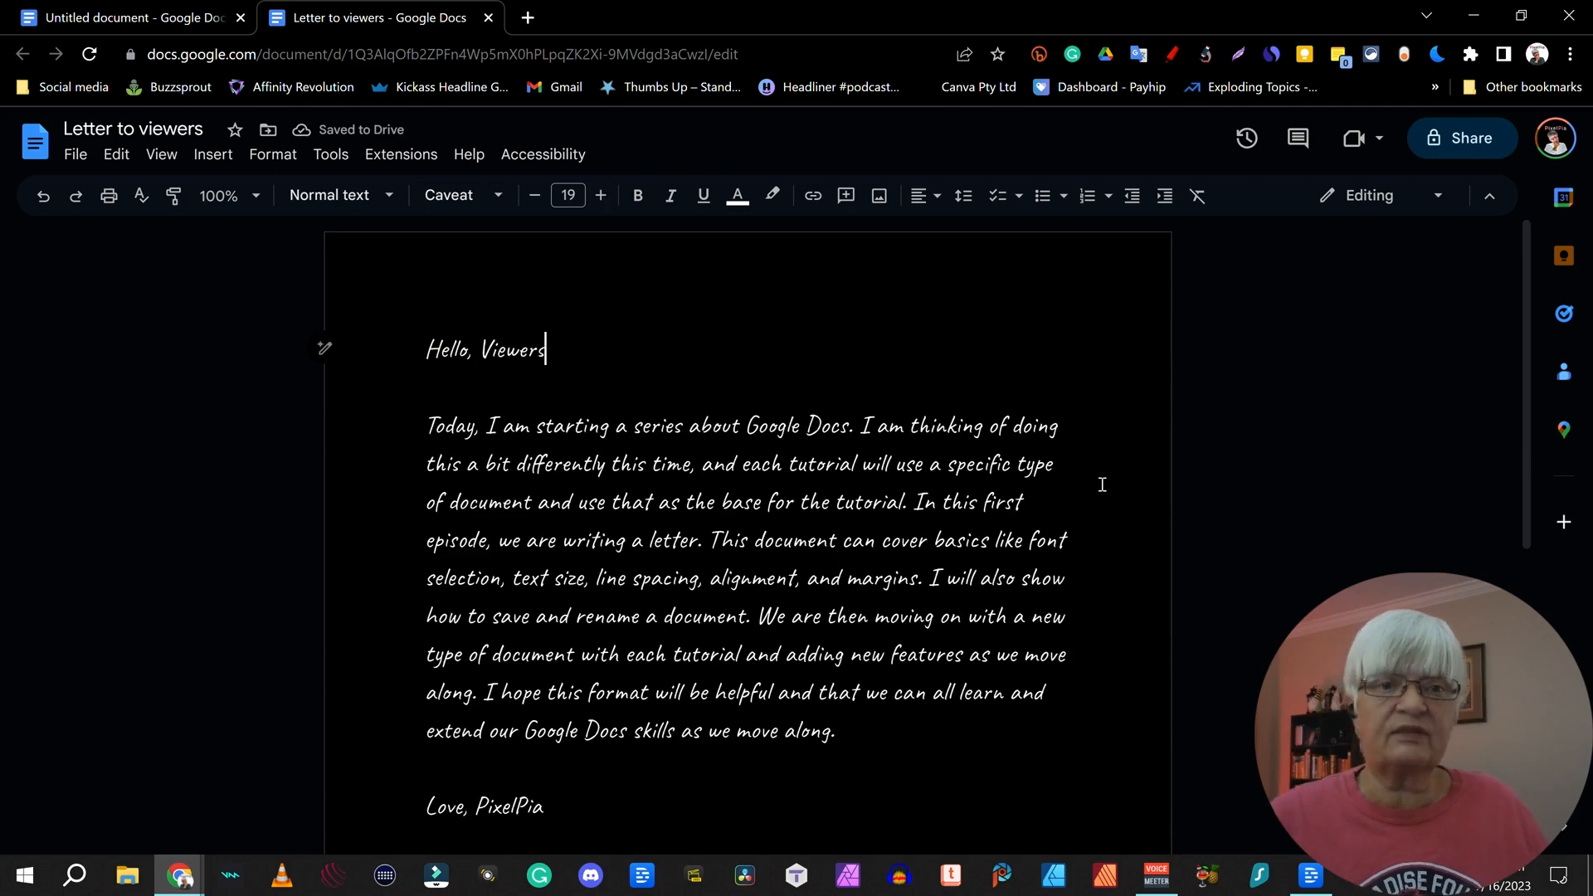
# Format the greeting "Hello, Viewers" as bold, italic and underlined, and colour its text bright pink
pyautogui.scroll(-2, 1019, 664)
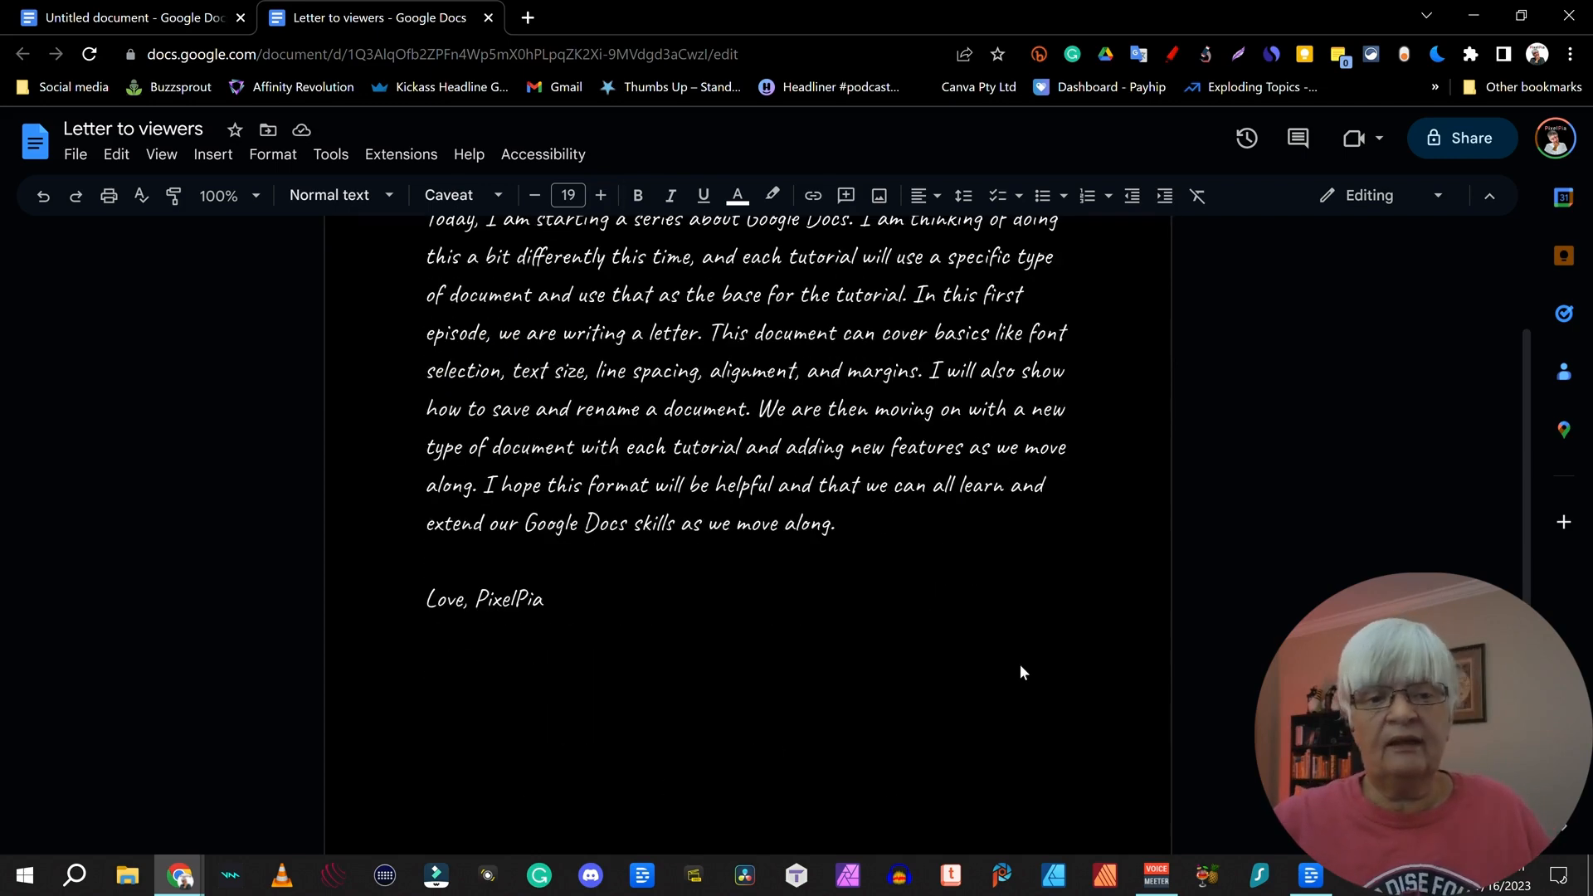
pyautogui.scroll(2, 1019, 663)
pyautogui.scroll(-2, 1019, 664)
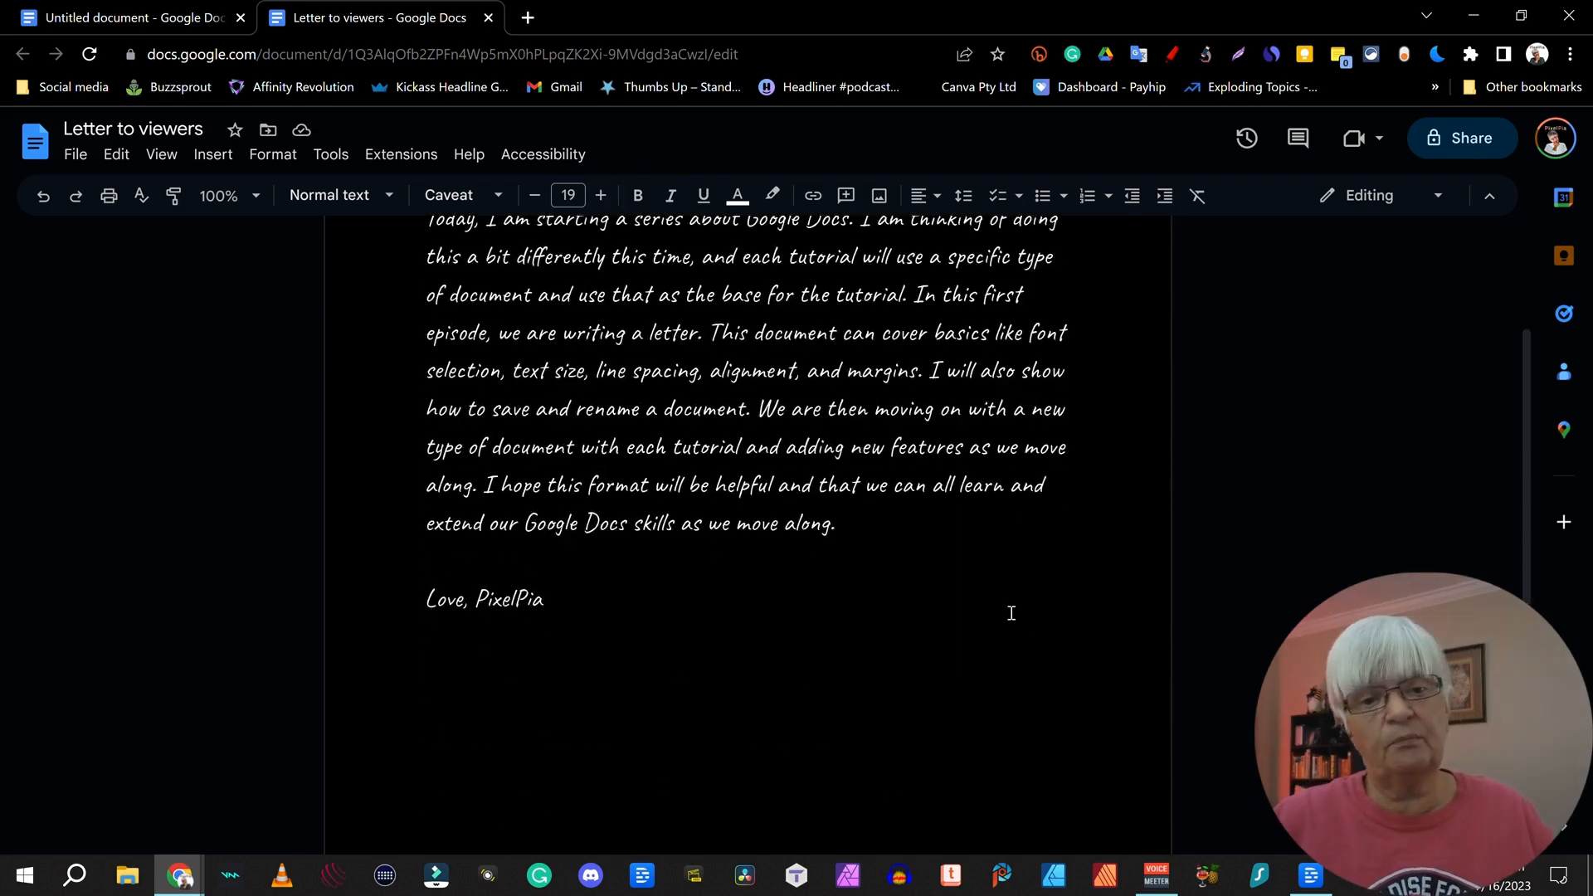
pyautogui.scroll(2, 1010, 613)
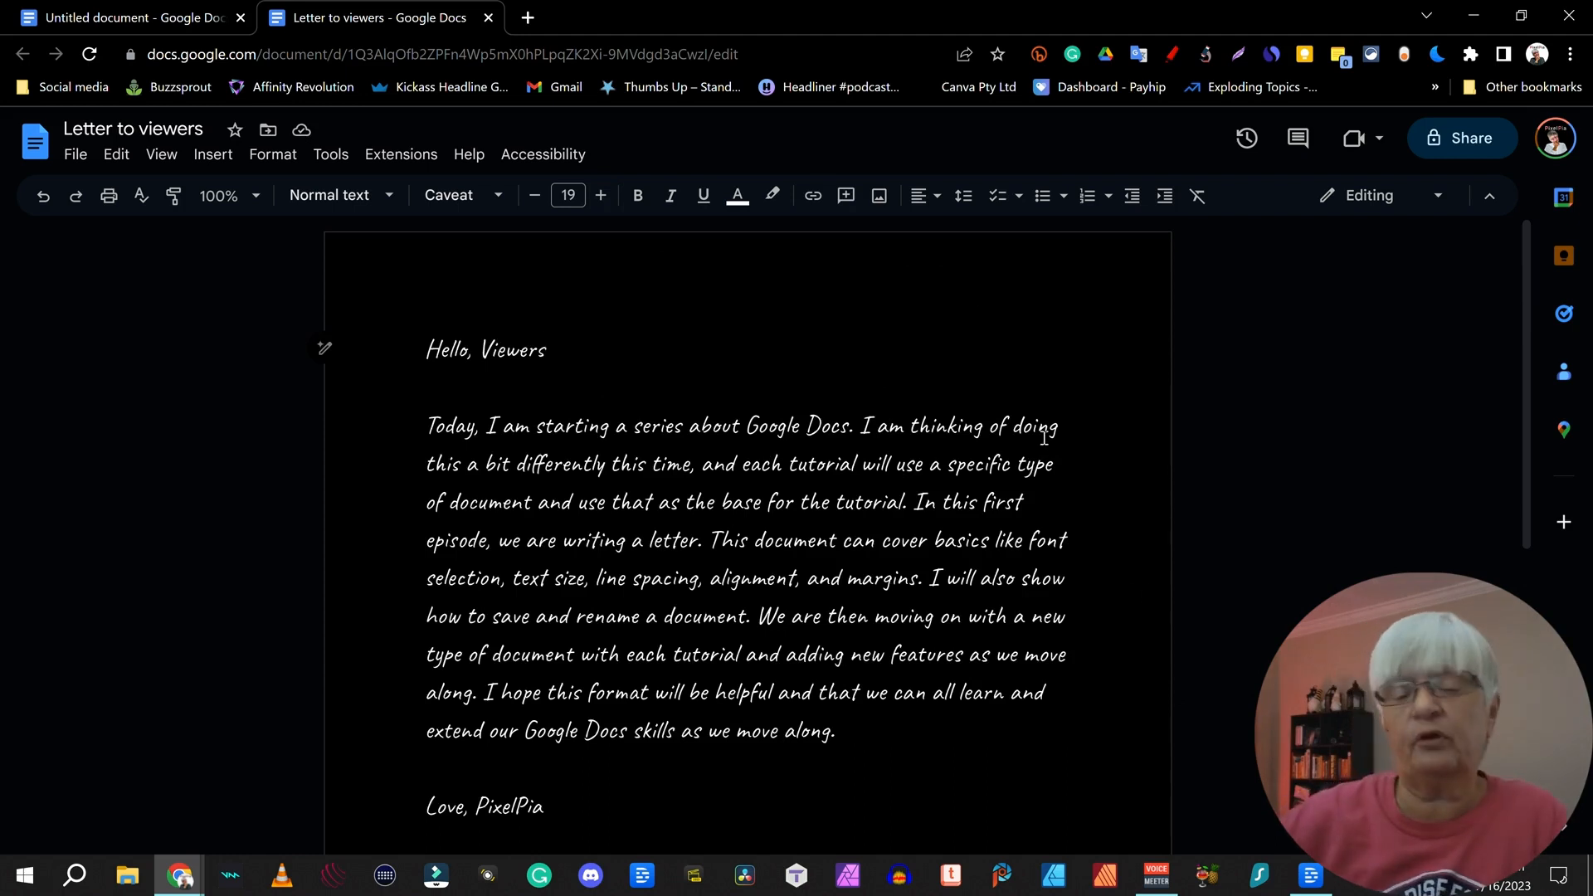
pyautogui.moveTo(320, 347); pyautogui.dragTo(631, 354)
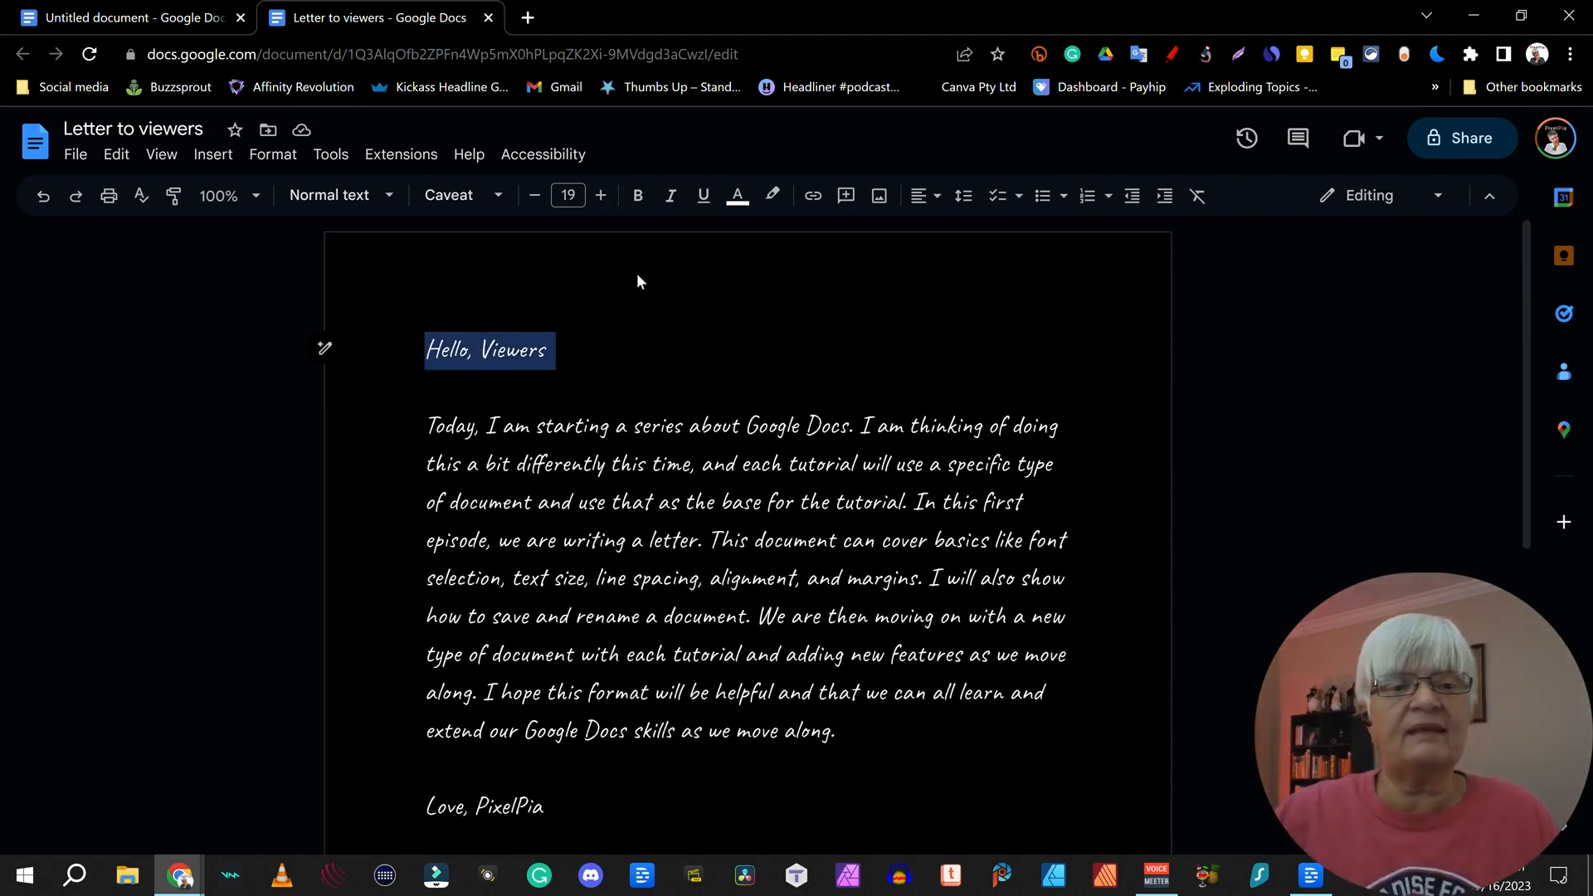
pyautogui.click(636, 196)
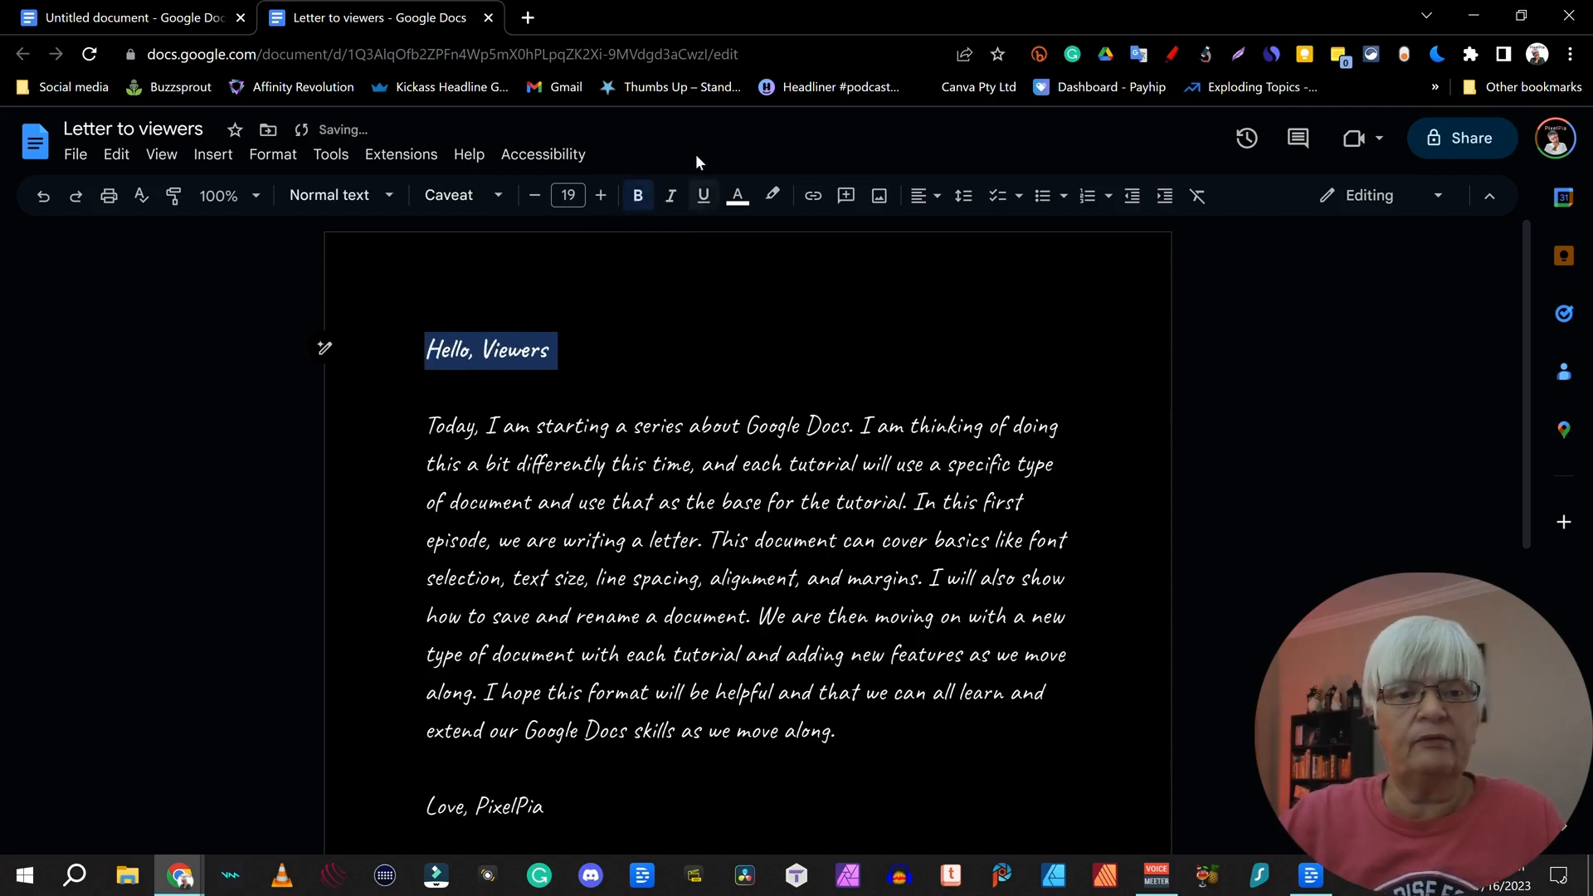
pyautogui.click(670, 195)
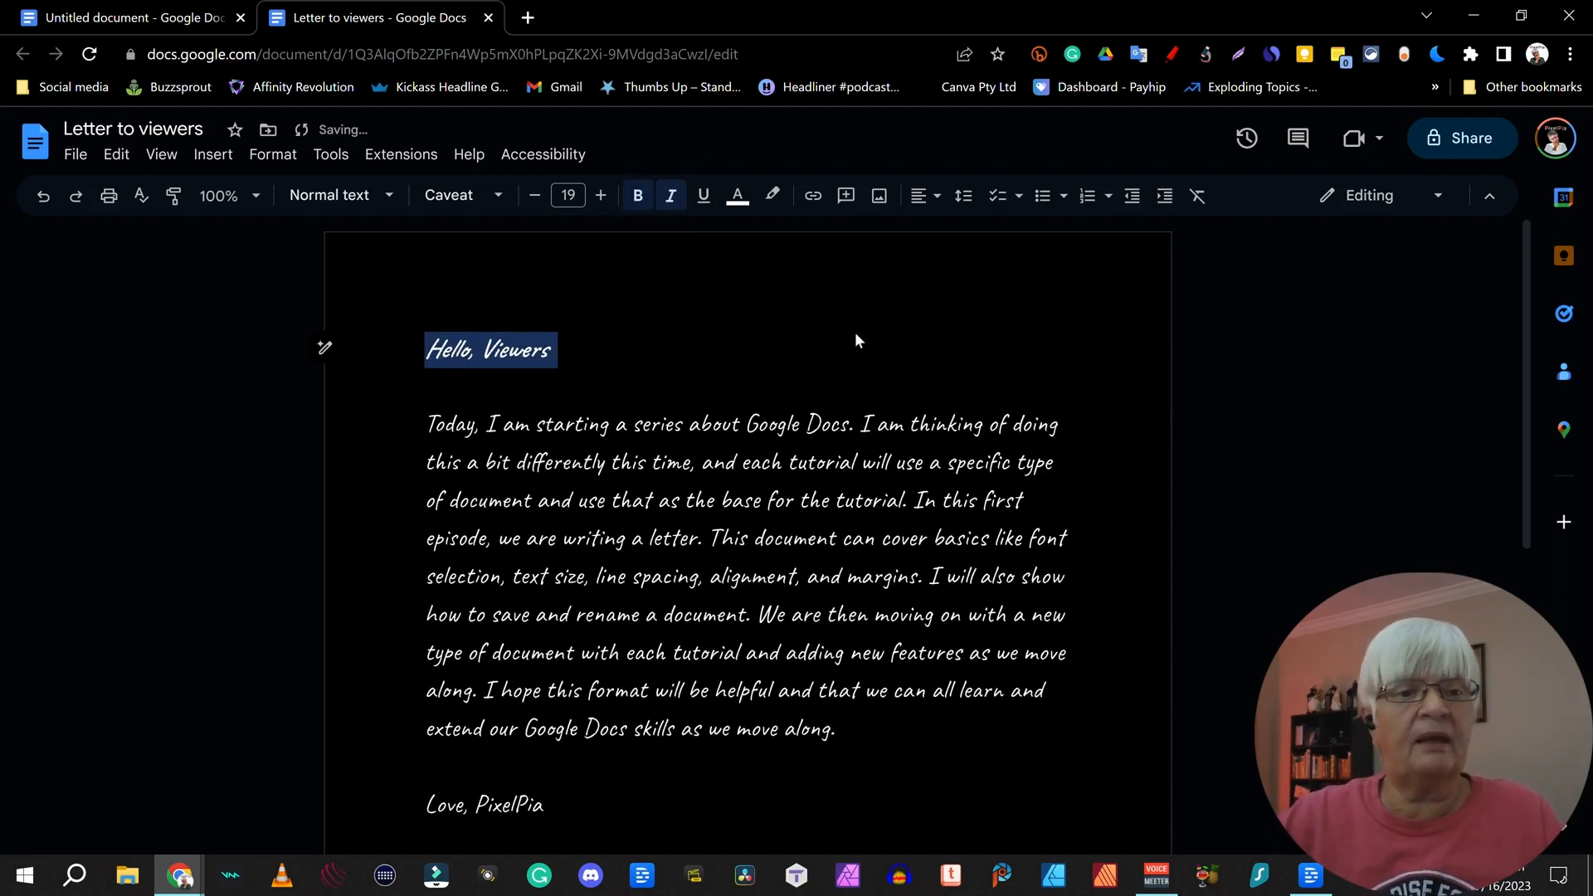
pyautogui.click(704, 198)
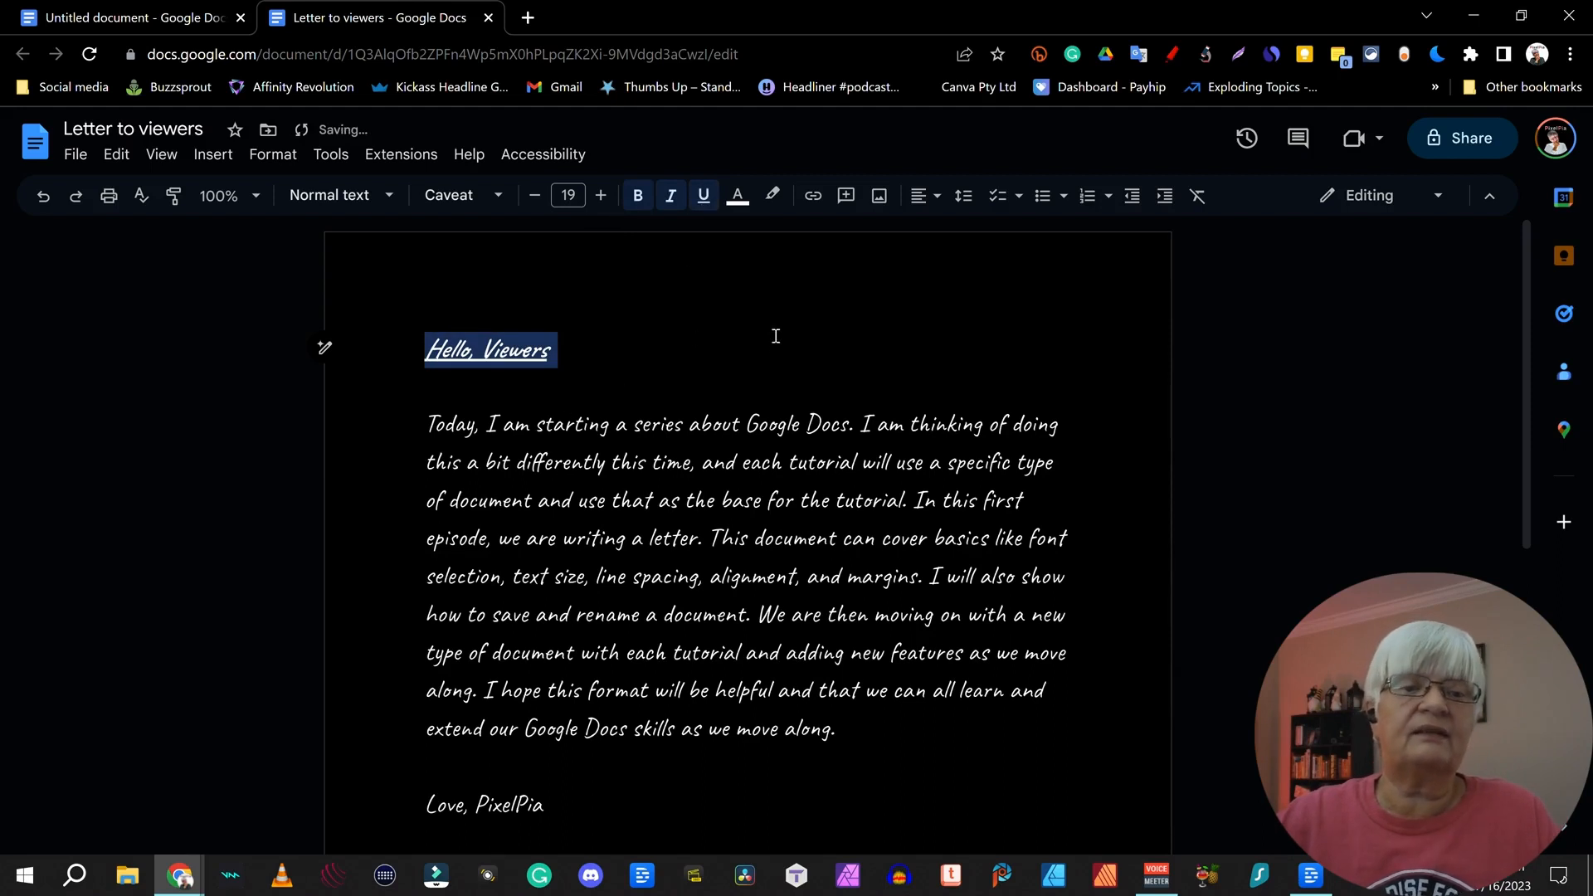
pyautogui.click(737, 196)
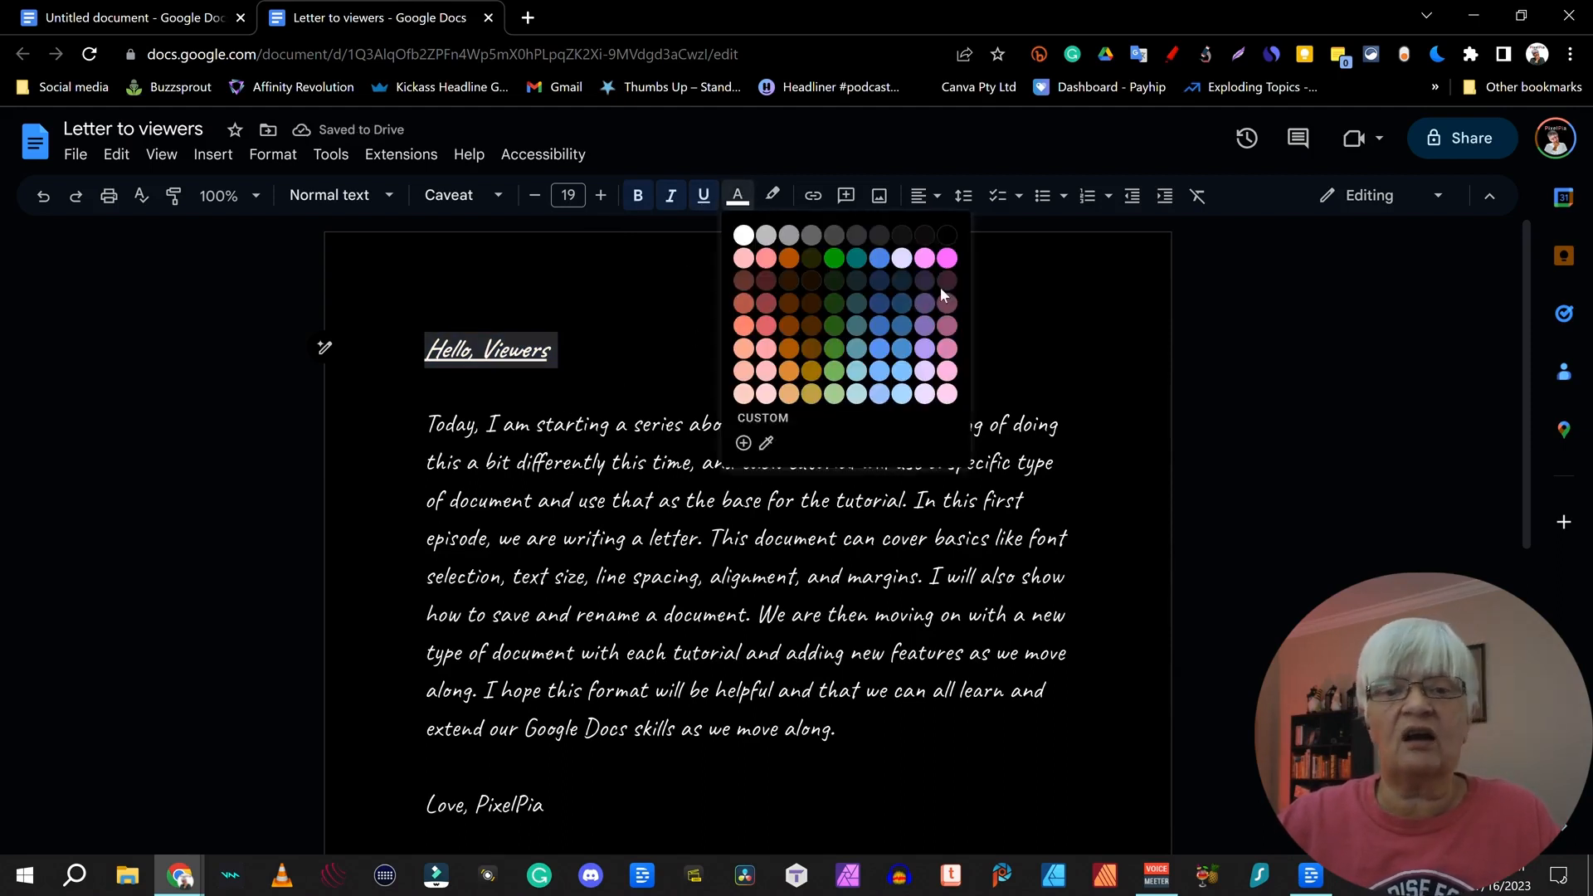
pyautogui.click(947, 258)
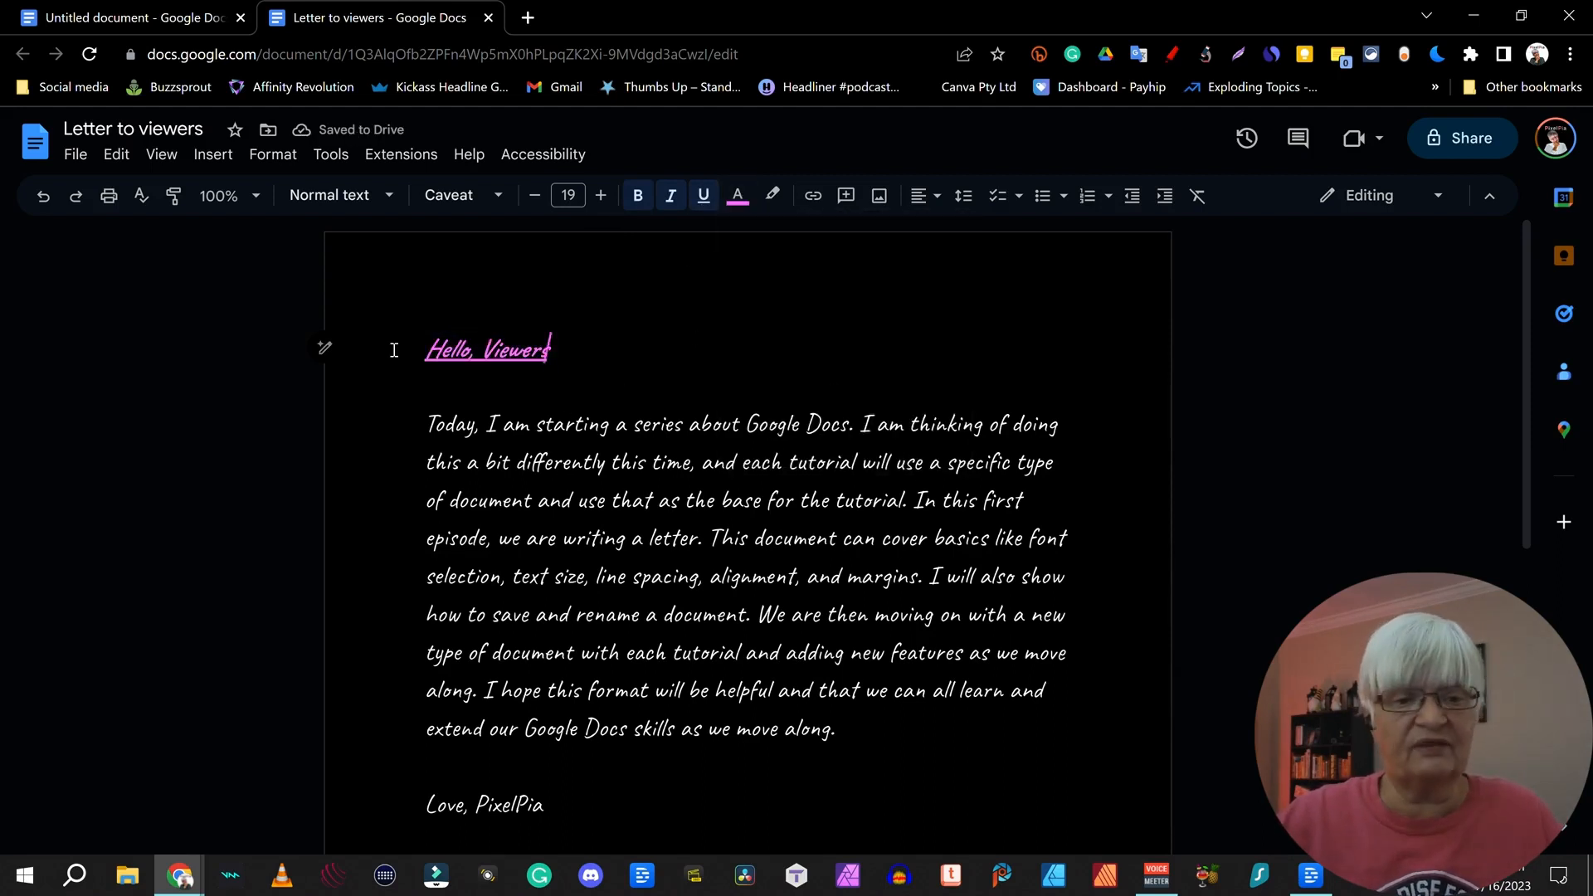
# Format the letter's closing signature line as bold, italic and underlined, with the same bright pink text colour as the greeting
pyautogui.scroll(-5, 509, 395)
pyautogui.click(571, 388)
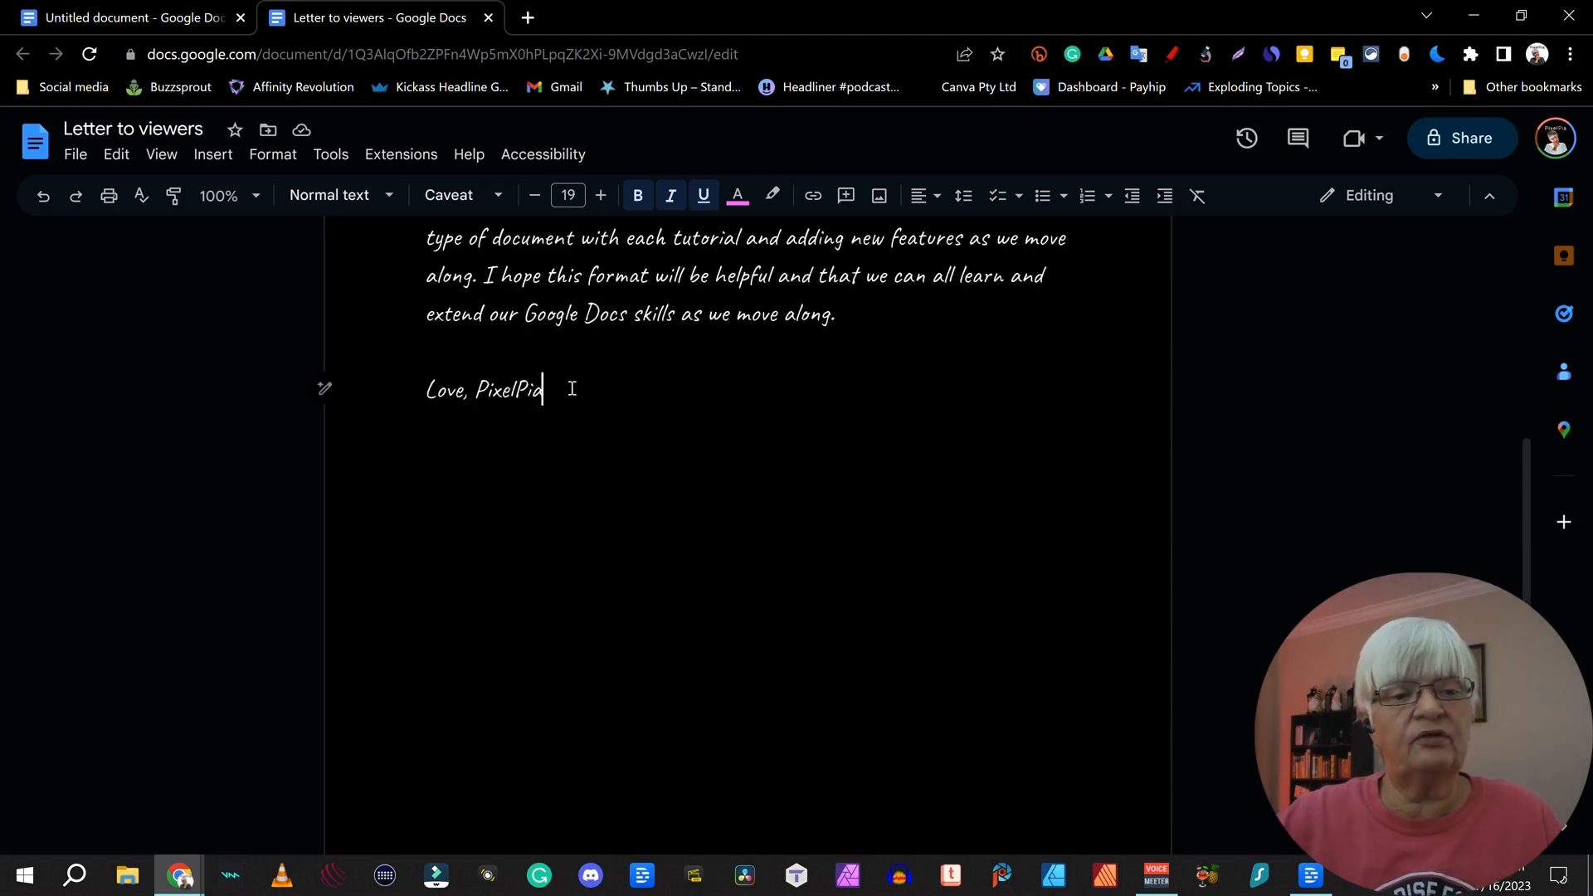
pyautogui.moveTo(571, 388); pyautogui.dragTo(353, 379)
pyautogui.click(638, 196)
pyautogui.click(671, 196)
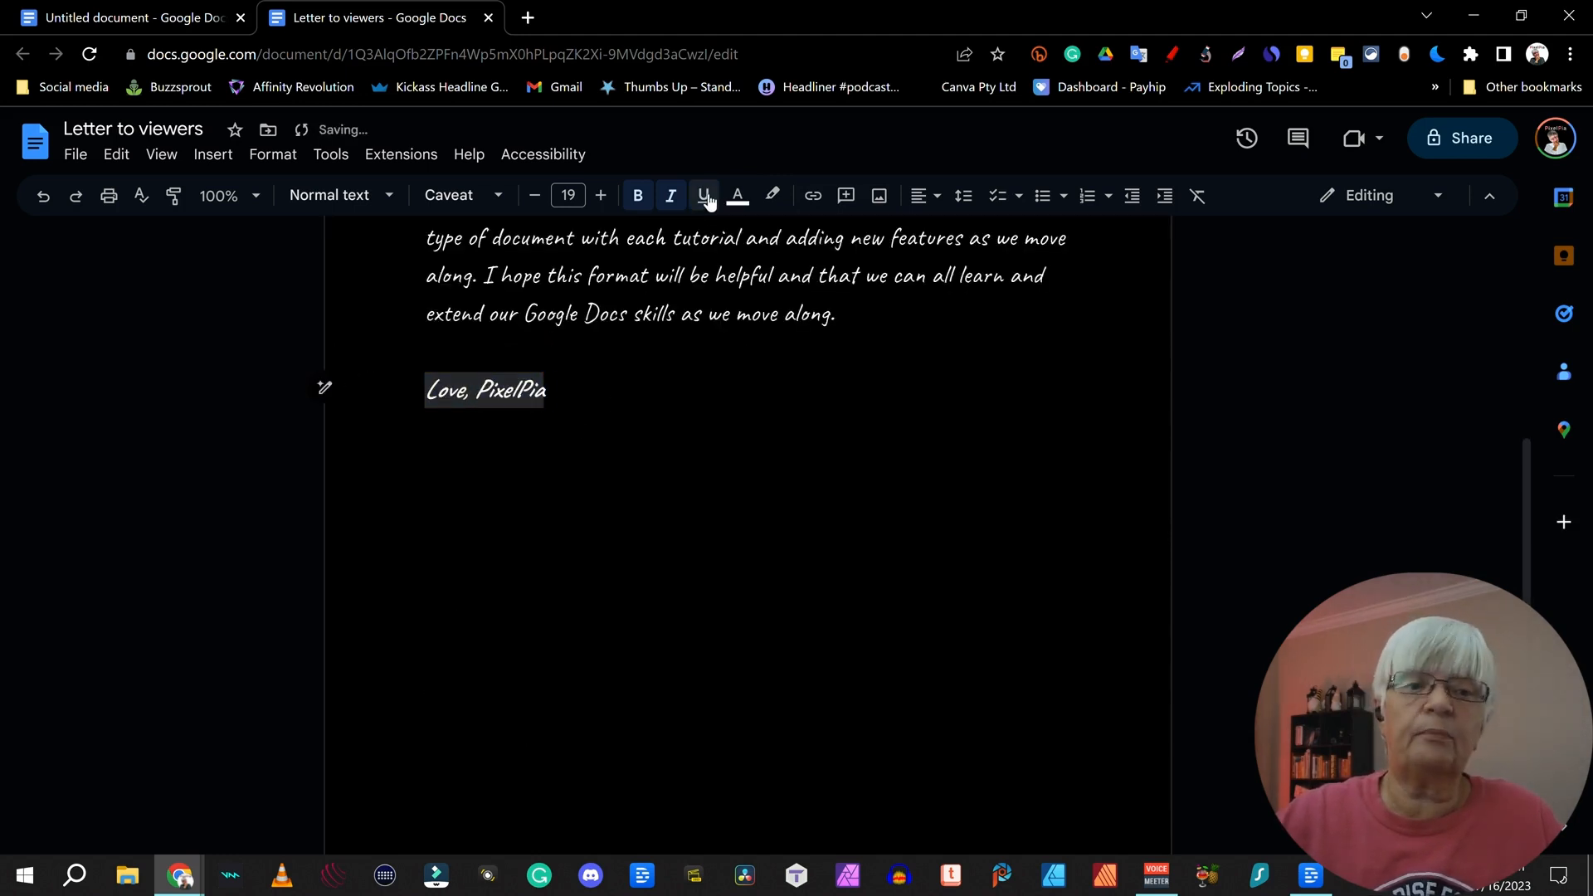
pyautogui.click(704, 196)
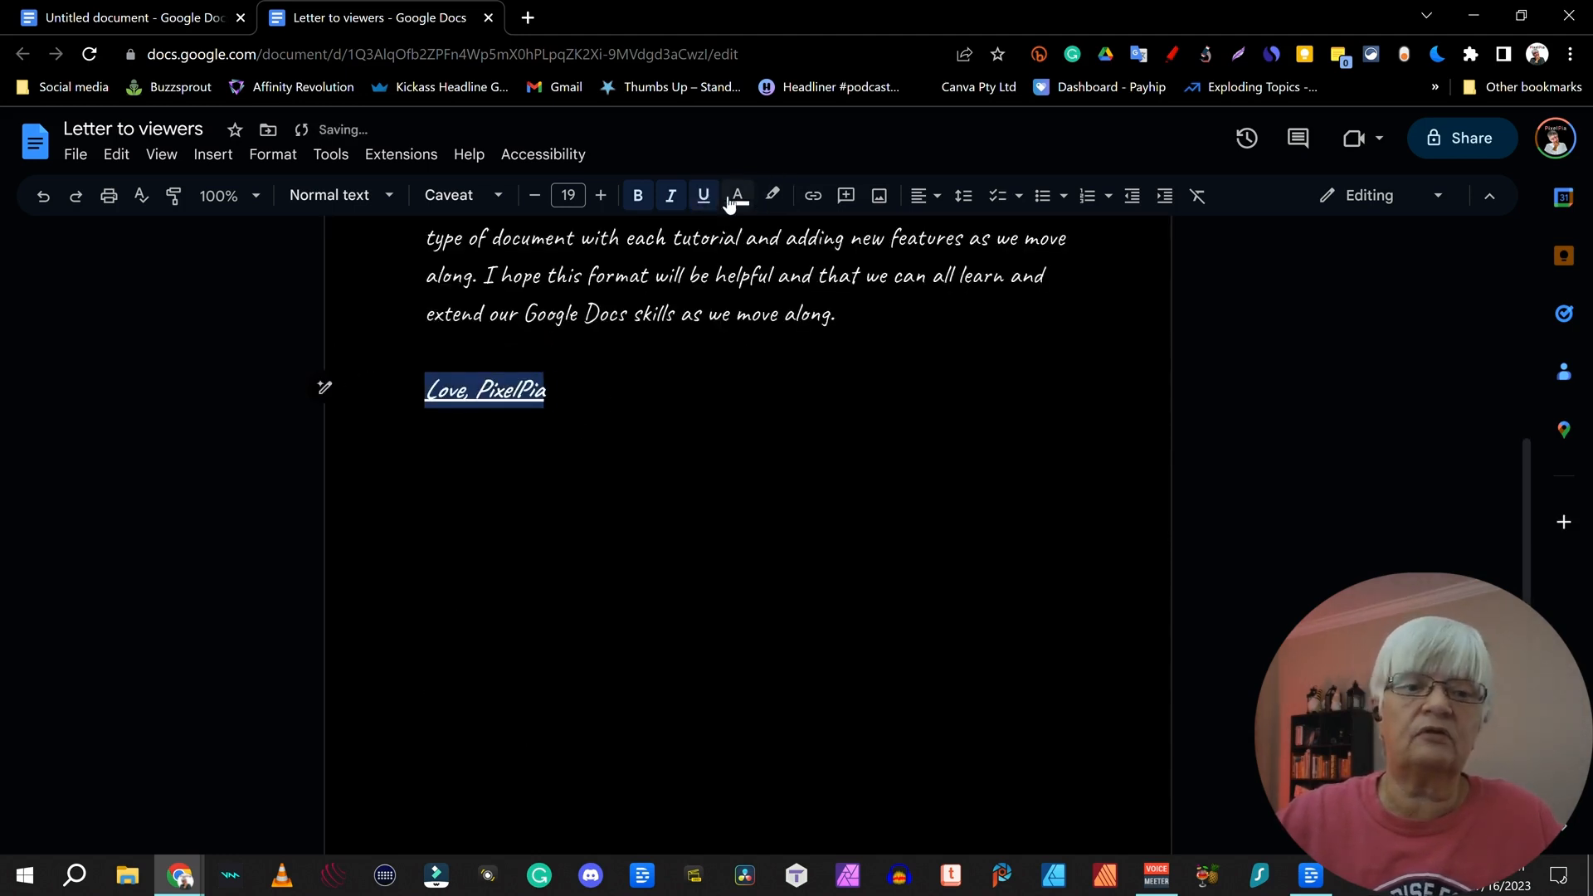
pyautogui.click(737, 196)
pyautogui.click(946, 259)
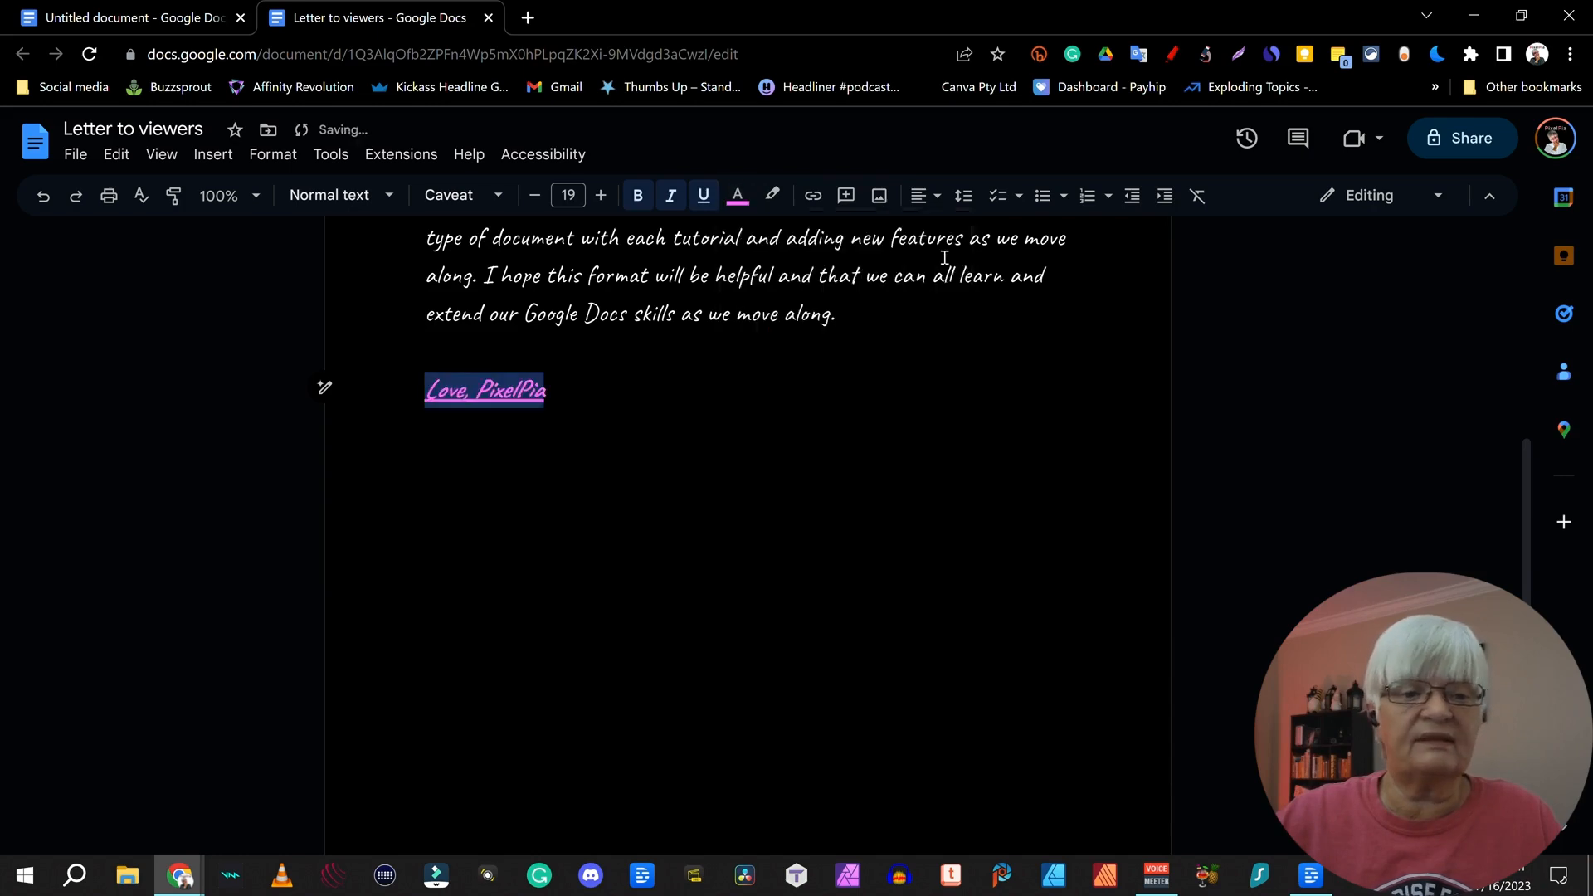
# Highlight the body sentence running from "This document can cover basics" to "alignment, and margins." in dark yellow and deselect it
pyautogui.scroll(4, 864, 534)
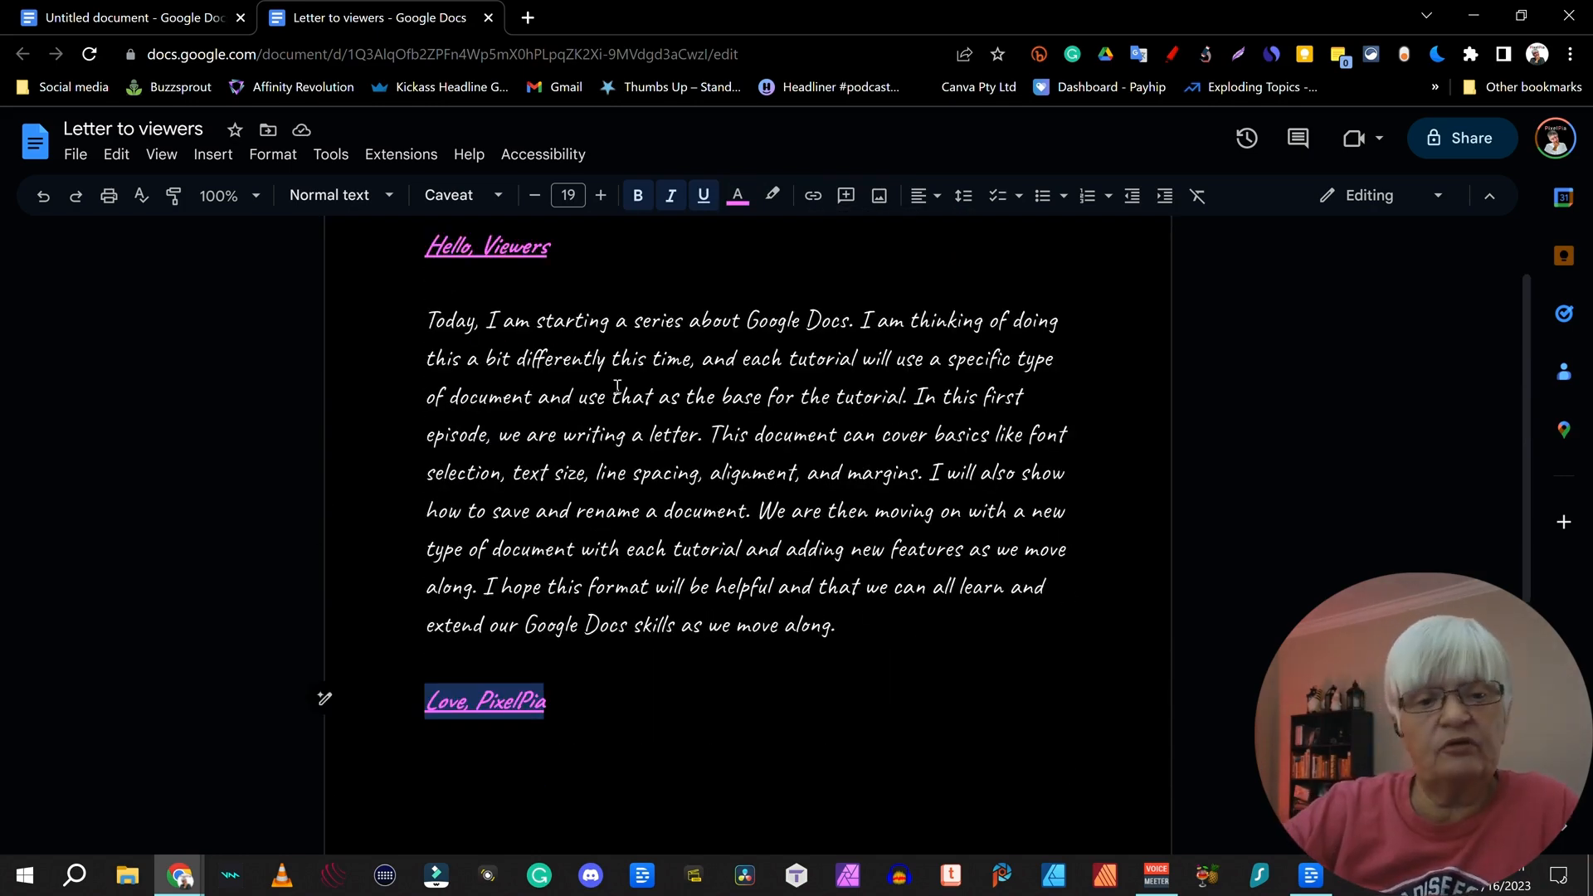
pyautogui.click(429, 319)
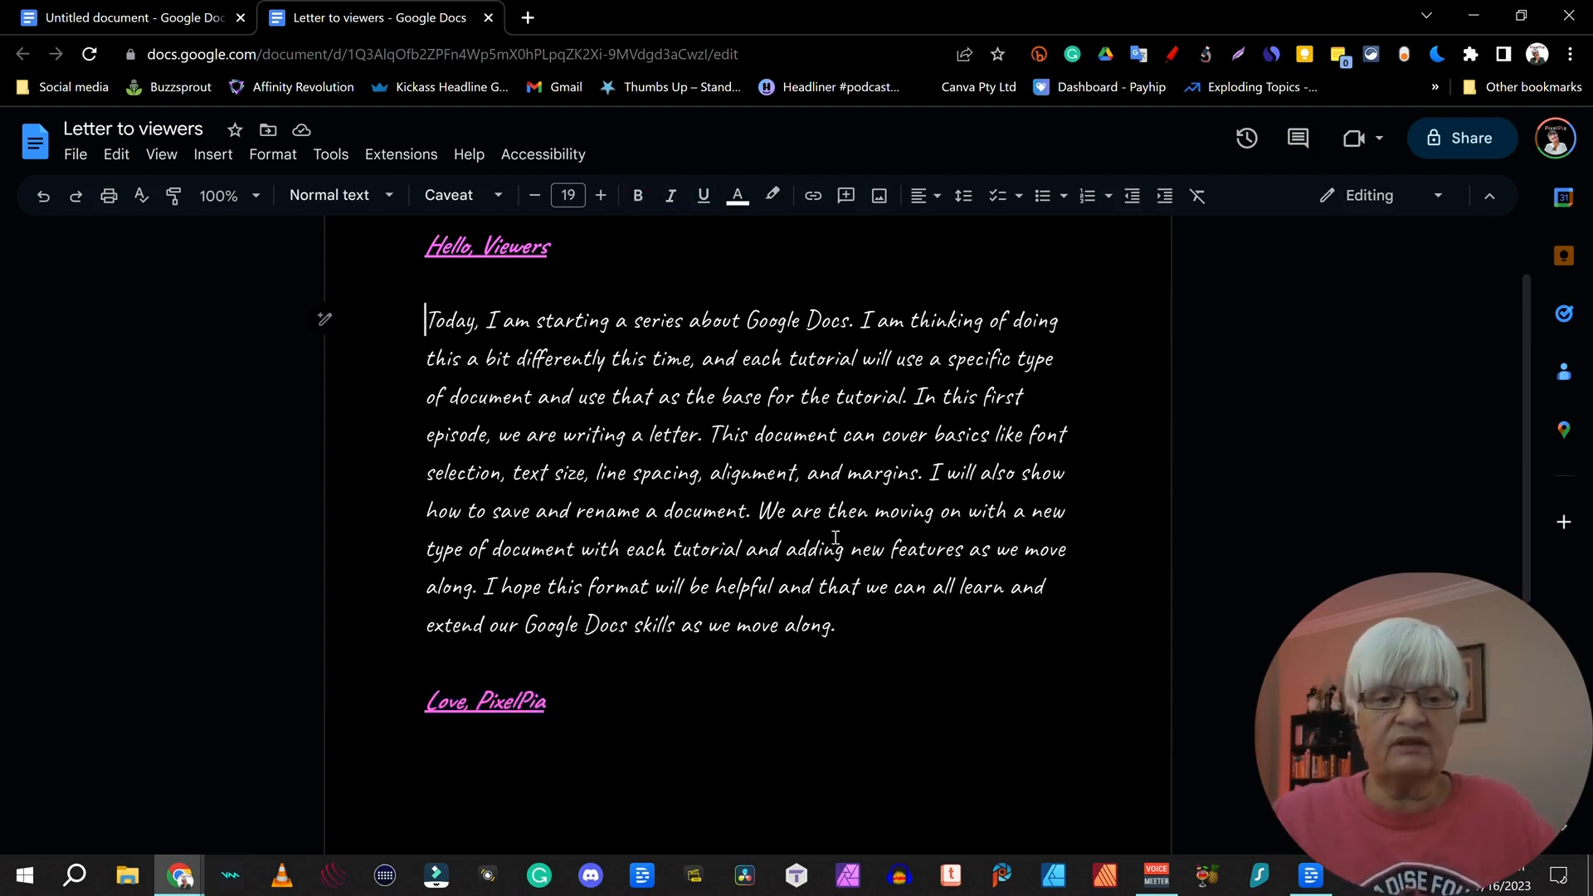
pyautogui.moveTo(714, 434); pyautogui.dragTo(927, 479)
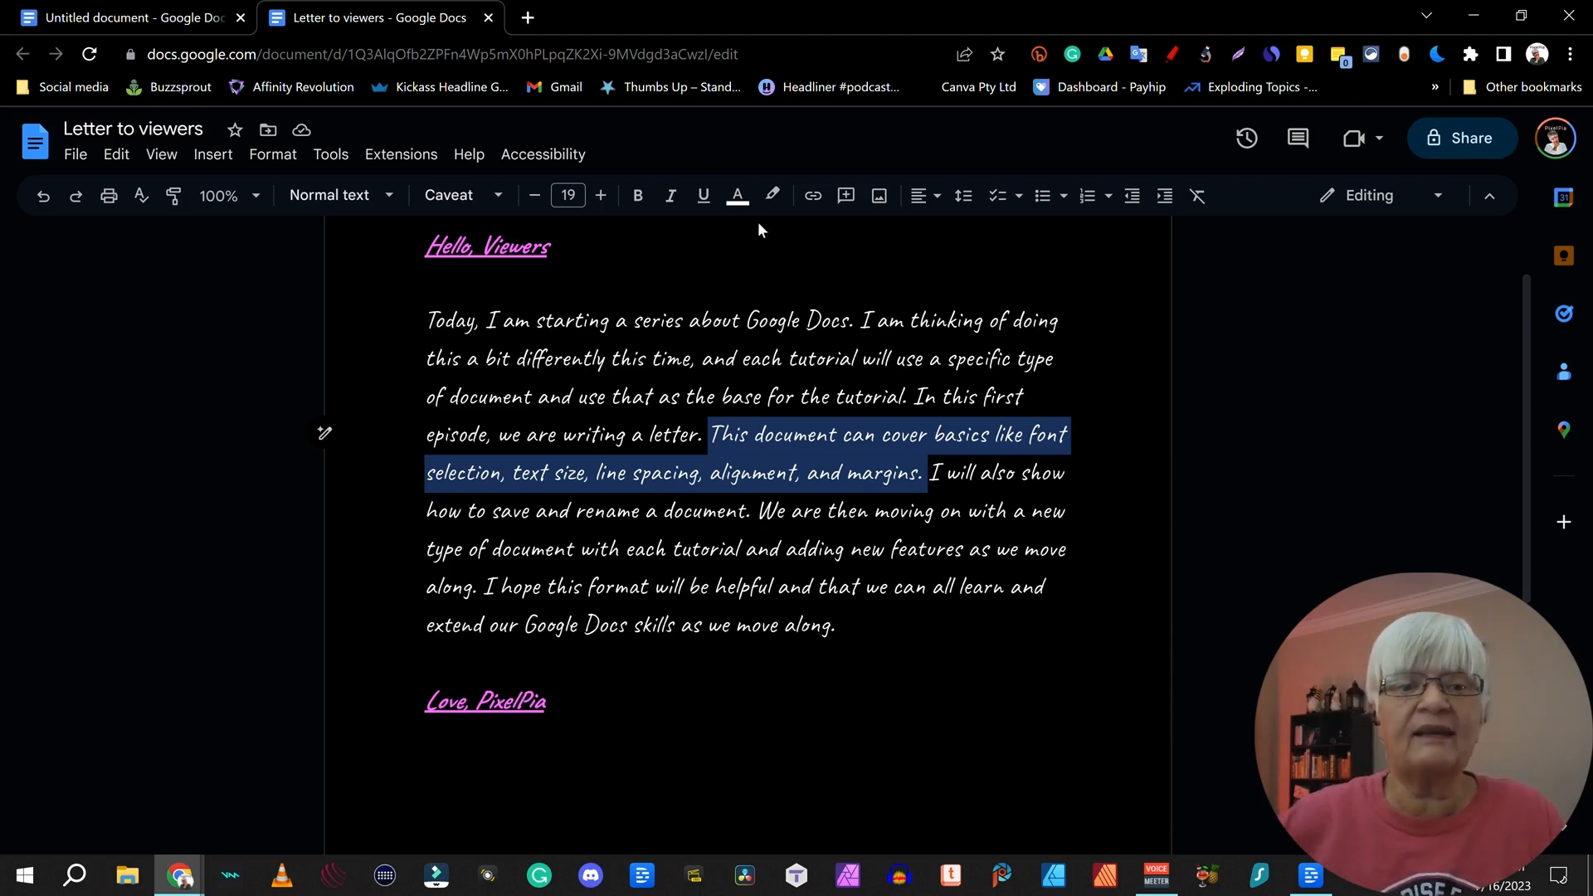
pyautogui.click(772, 196)
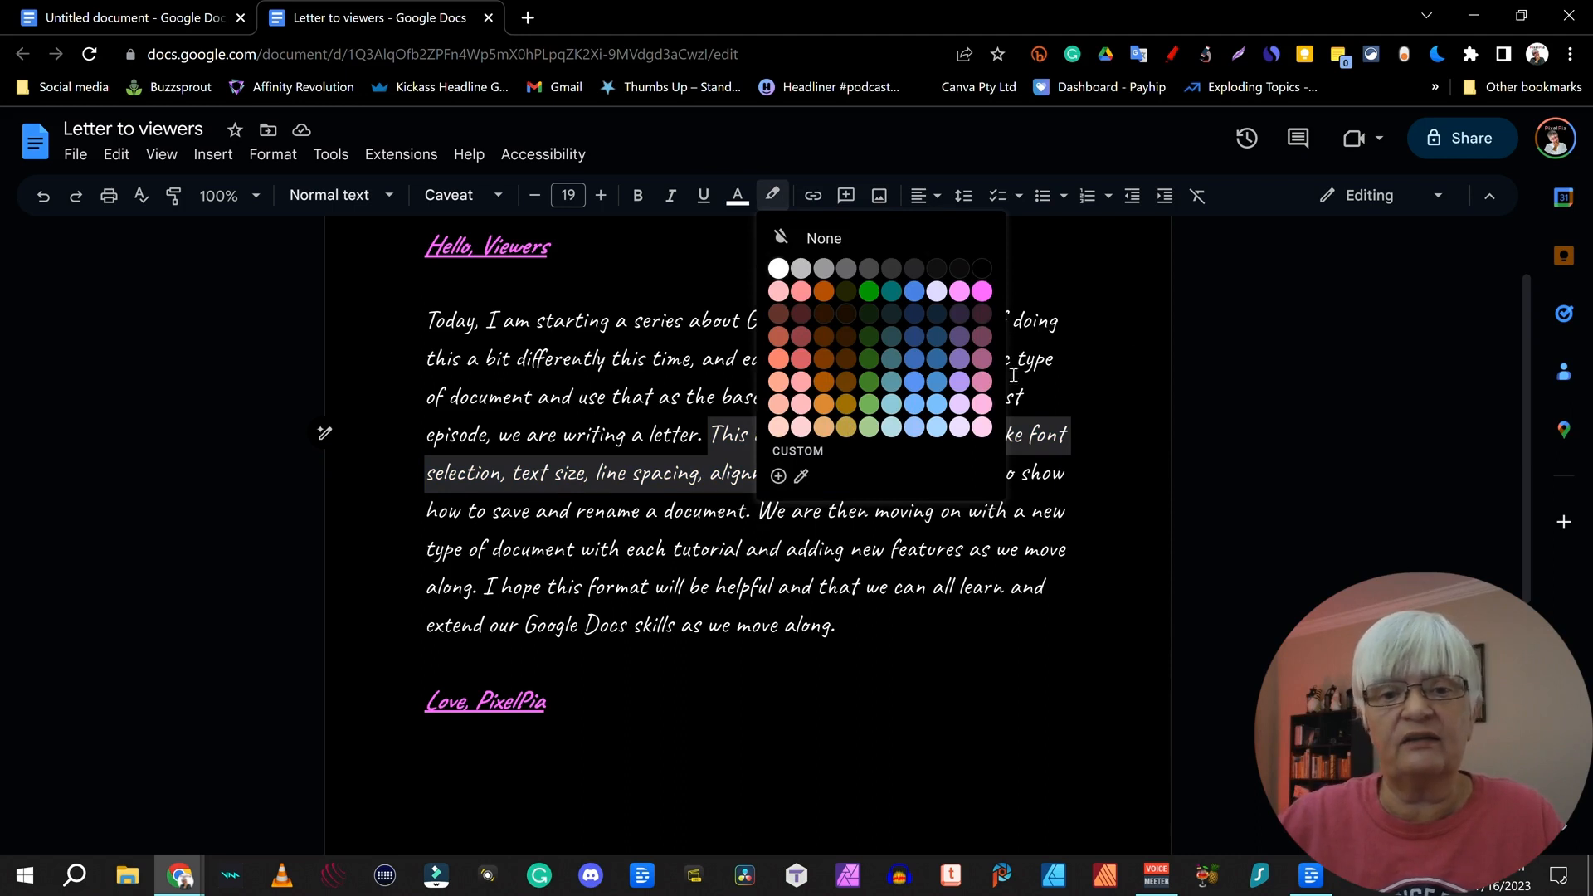
pyautogui.click(847, 427)
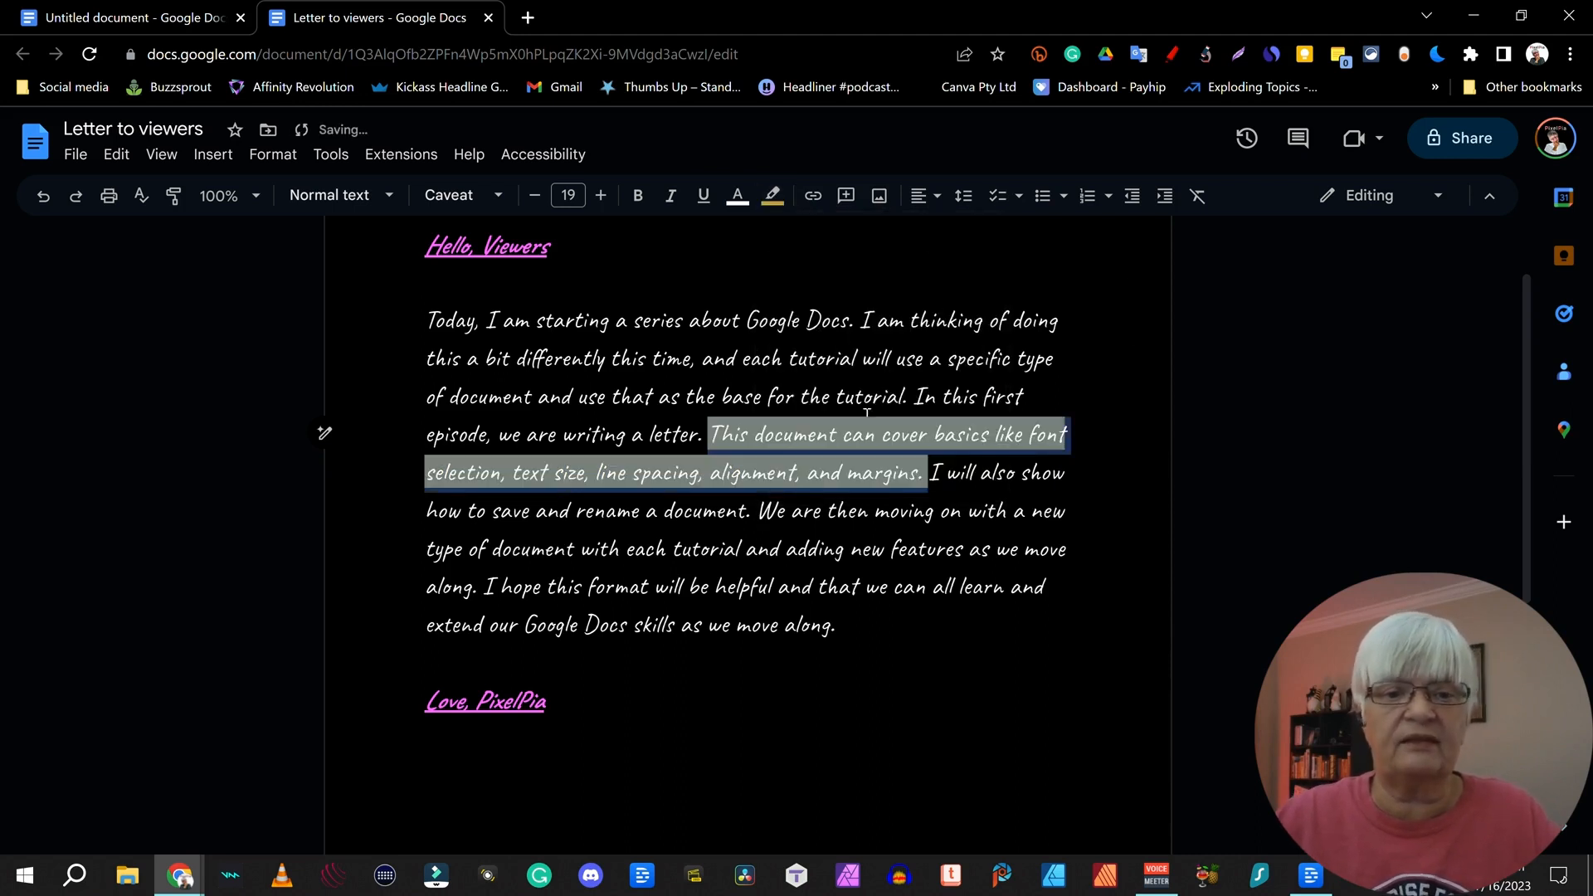
pyautogui.click(1107, 325)
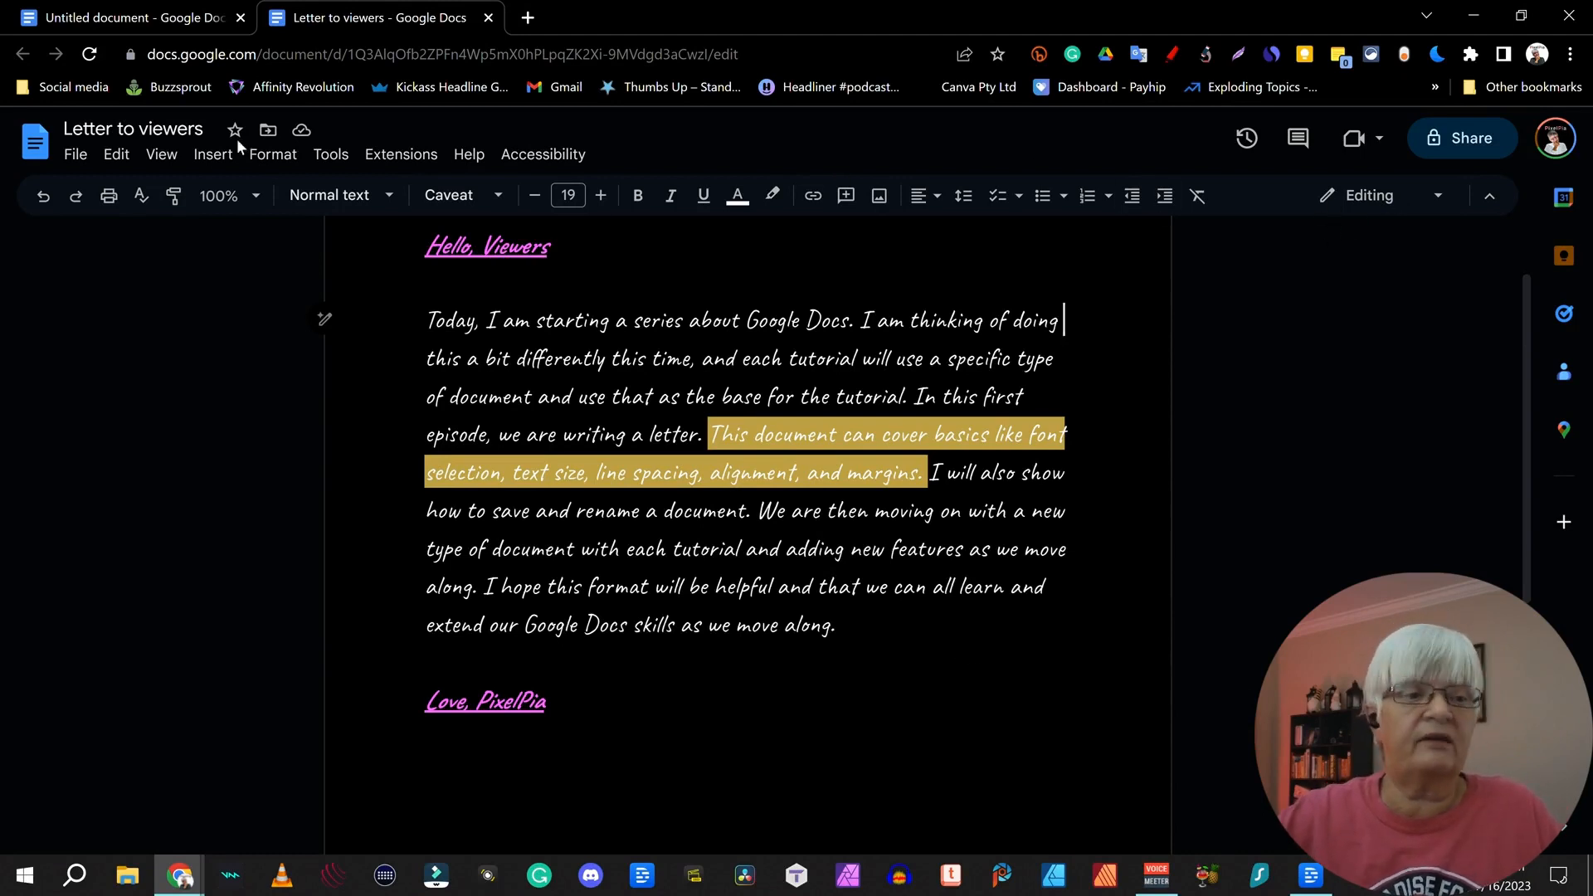
# Undo the latest formatting changes to the highlighted sentence and the signature line, and redo all of them
pyautogui.click(43, 197)
pyautogui.click(44, 199)
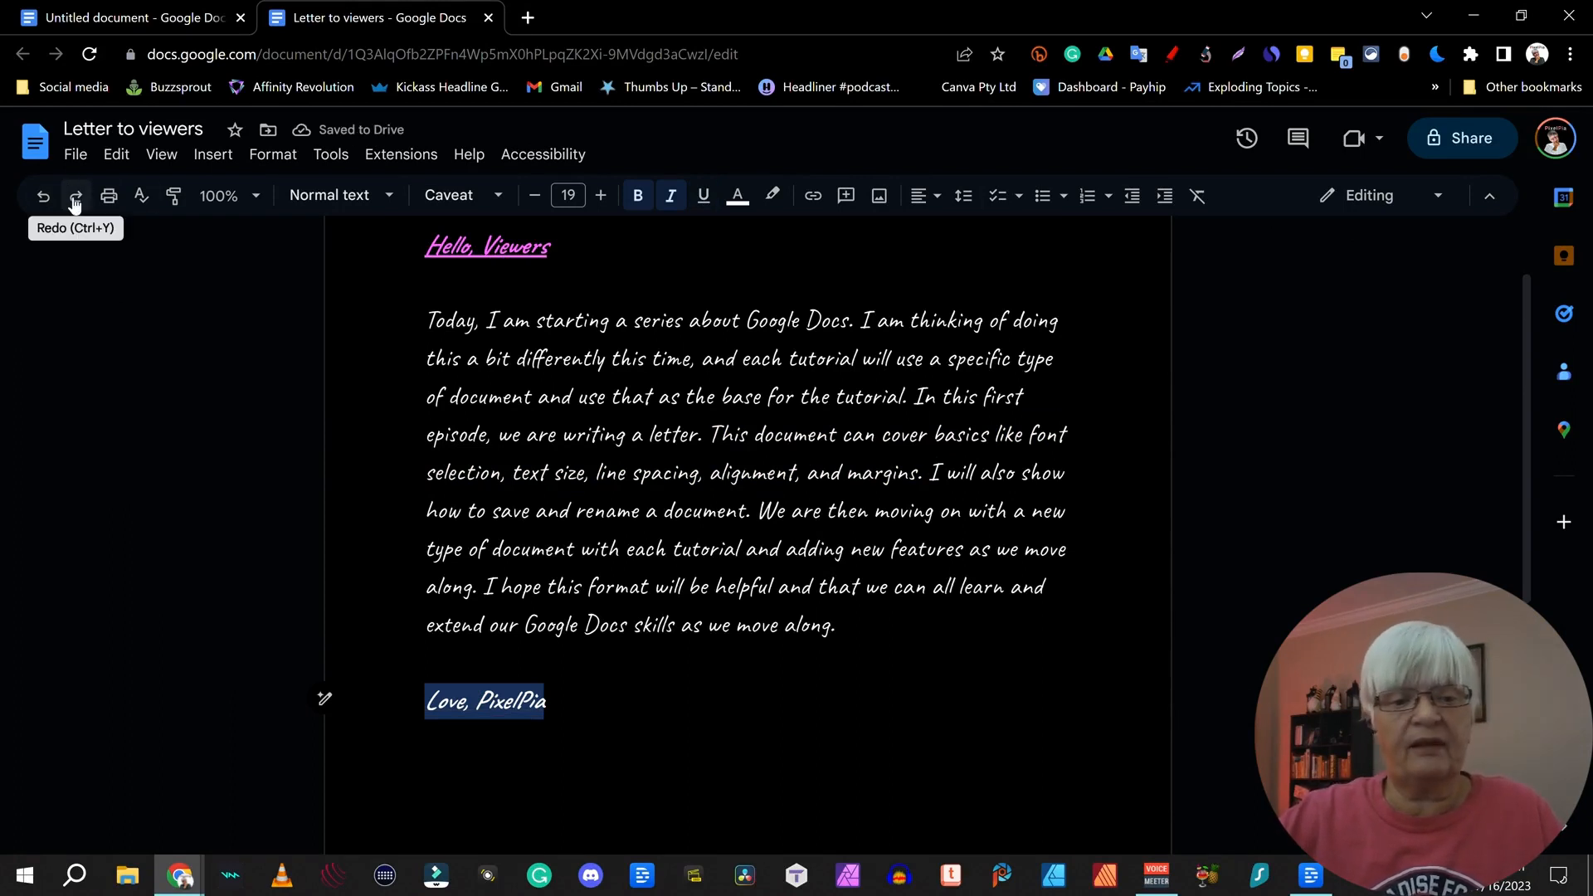
pyautogui.click(75, 202)
pyautogui.click(75, 202)
pyautogui.click(75, 202)
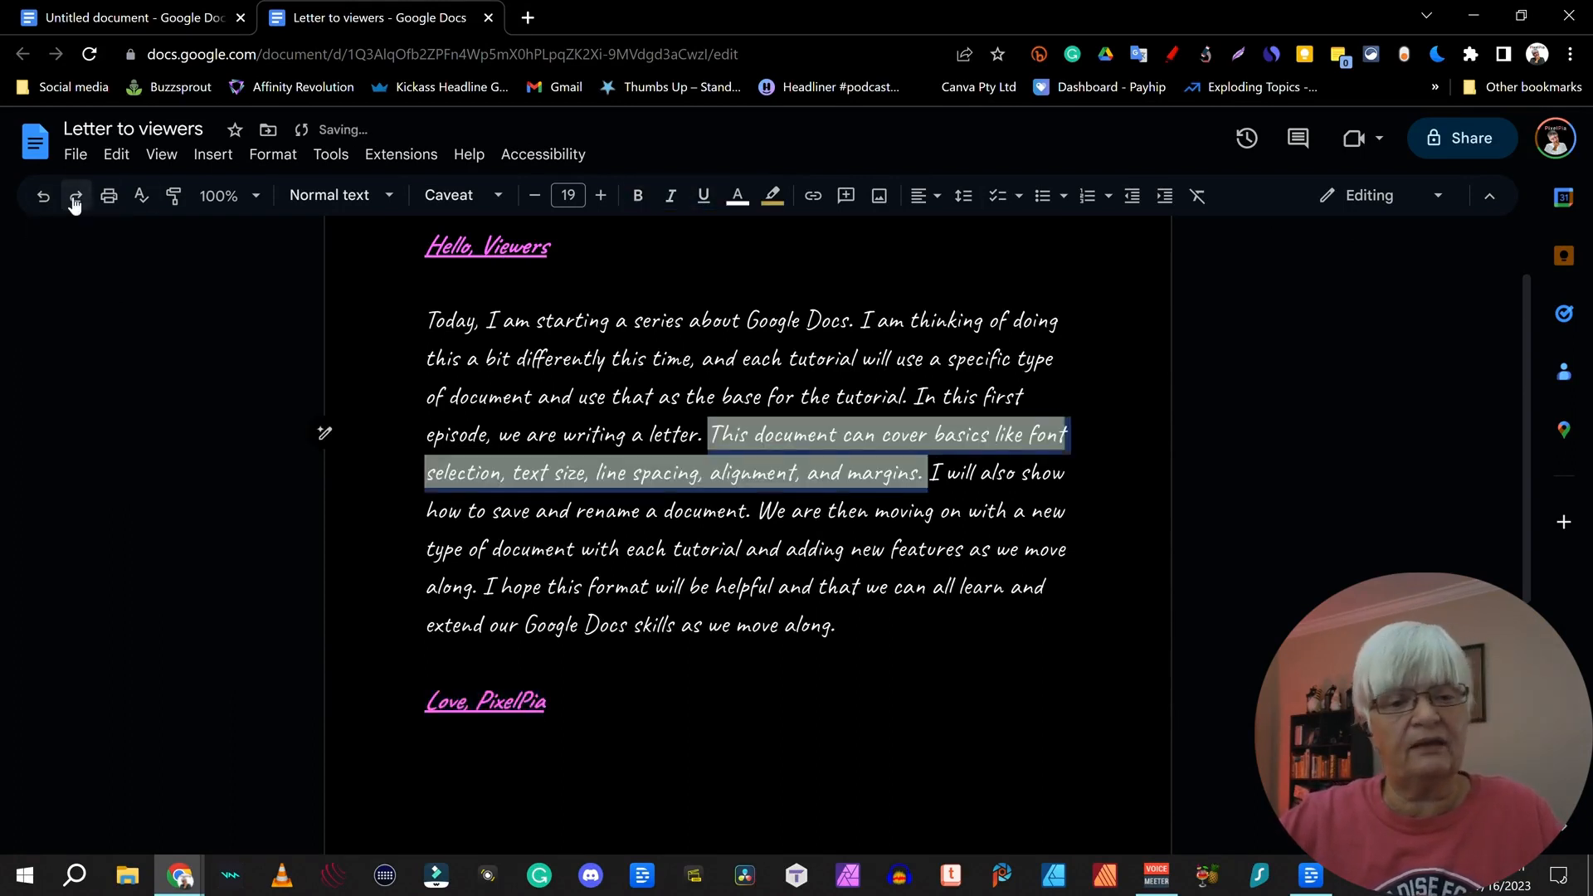
pyautogui.click(845, 705)
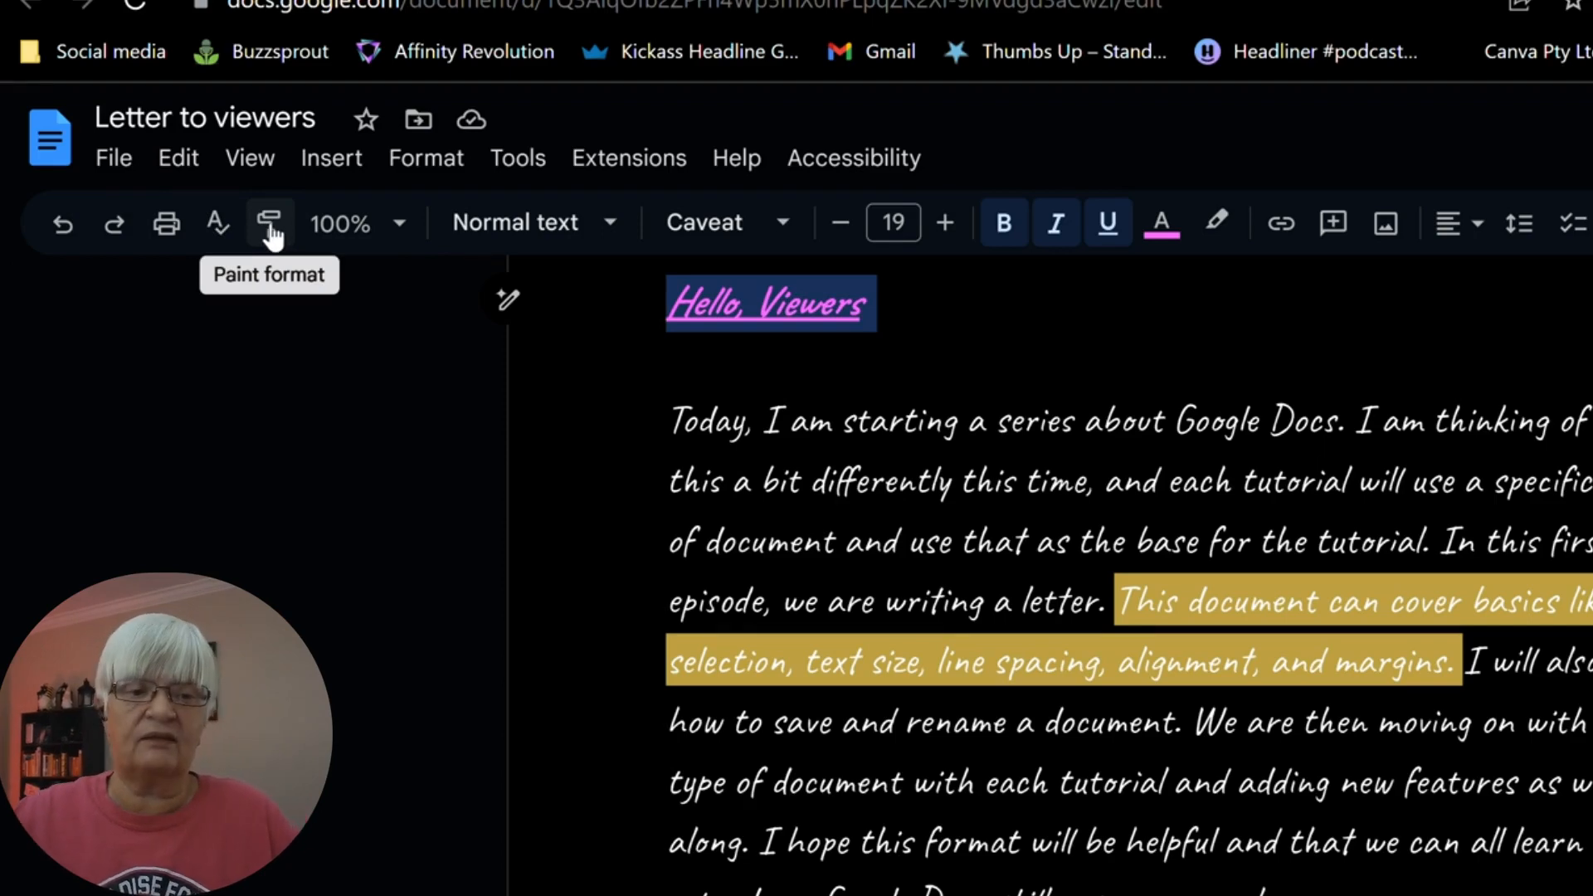
# Copy the formatting of the greeting "Hello, Viewers" with Paint format and try applying it to text in the letter's body
pyautogui.click(270, 235)
pyautogui.moveTo(977, 300)
pyautogui.mouseDown()
pyautogui.moveTo(811, 319)
pyautogui.moveTo(672, 304)
pyautogui.mouseUp()
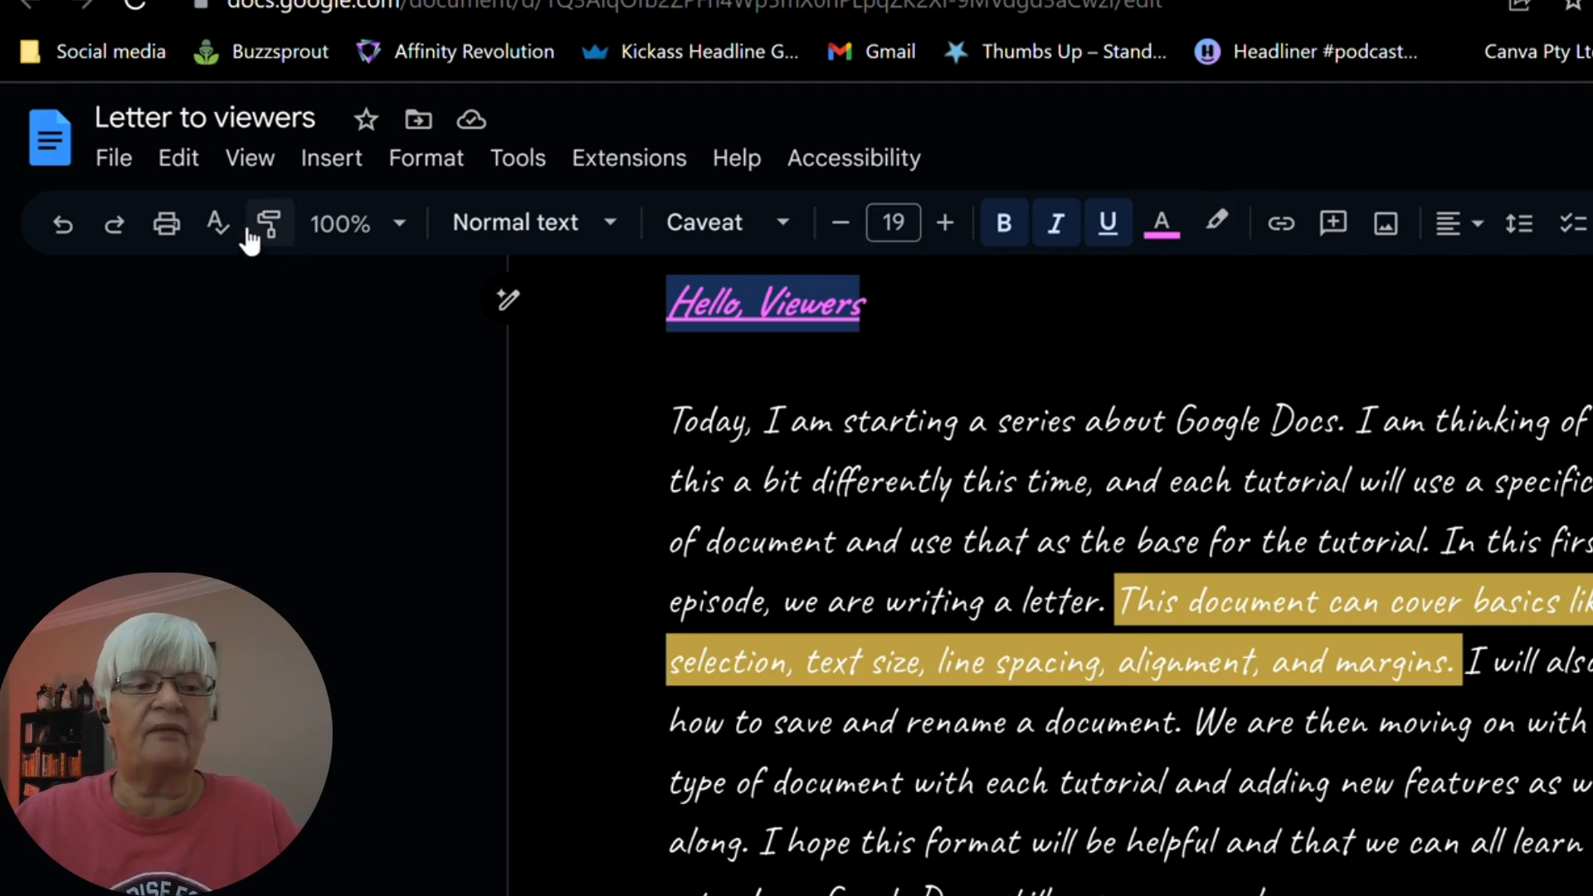
pyautogui.click(271, 228)
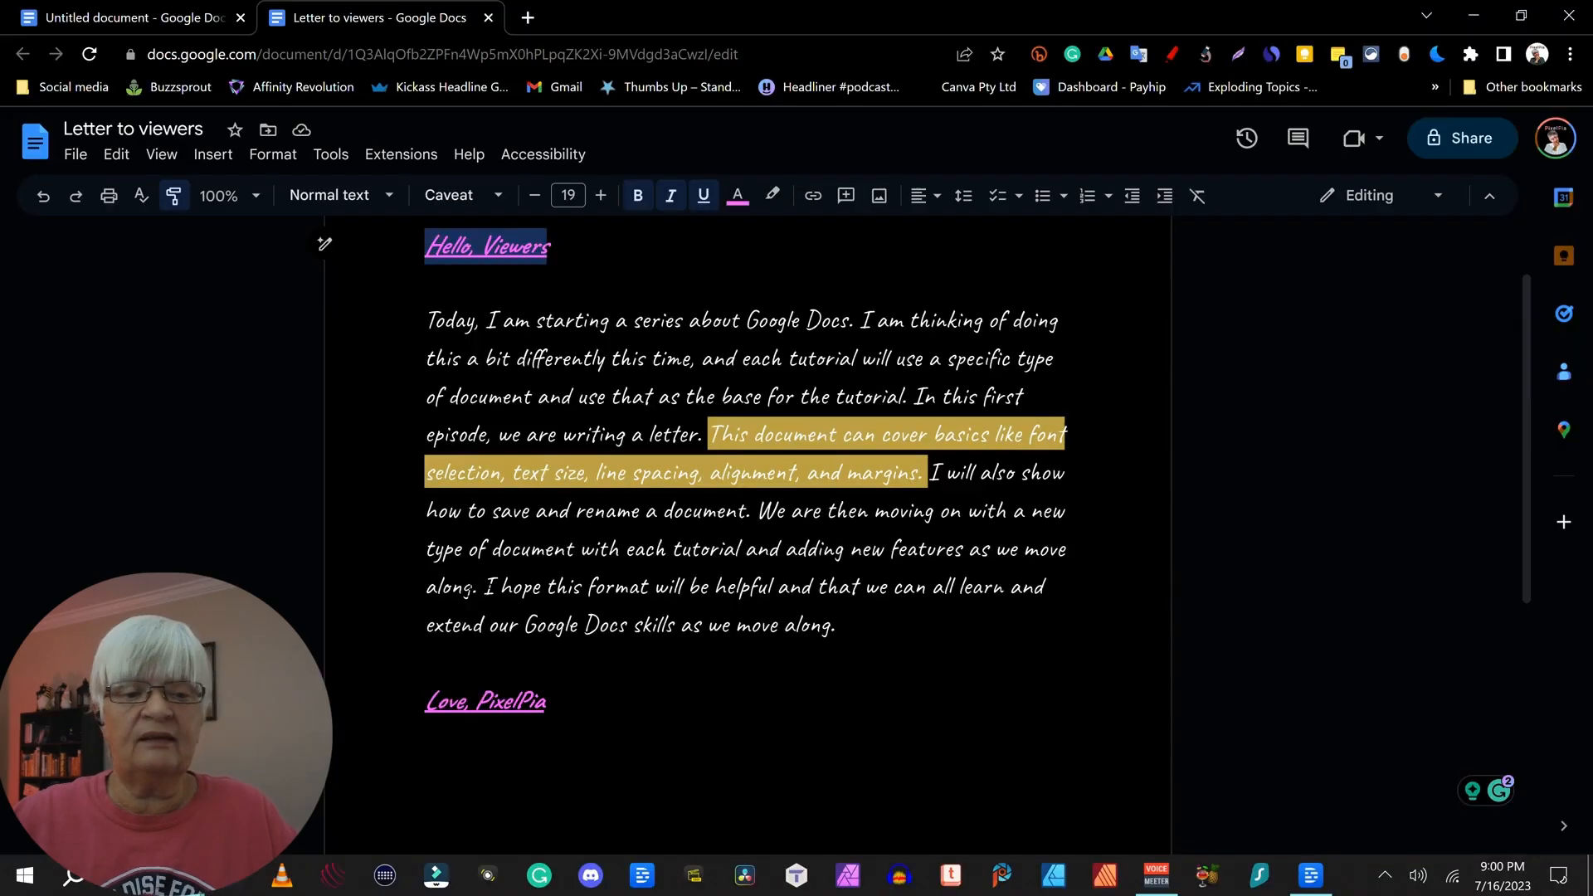
pyautogui.moveTo(472, 587); pyautogui.dragTo(430, 664)
pyautogui.moveTo(1103, 650); pyautogui.dragTo(1102, 650)
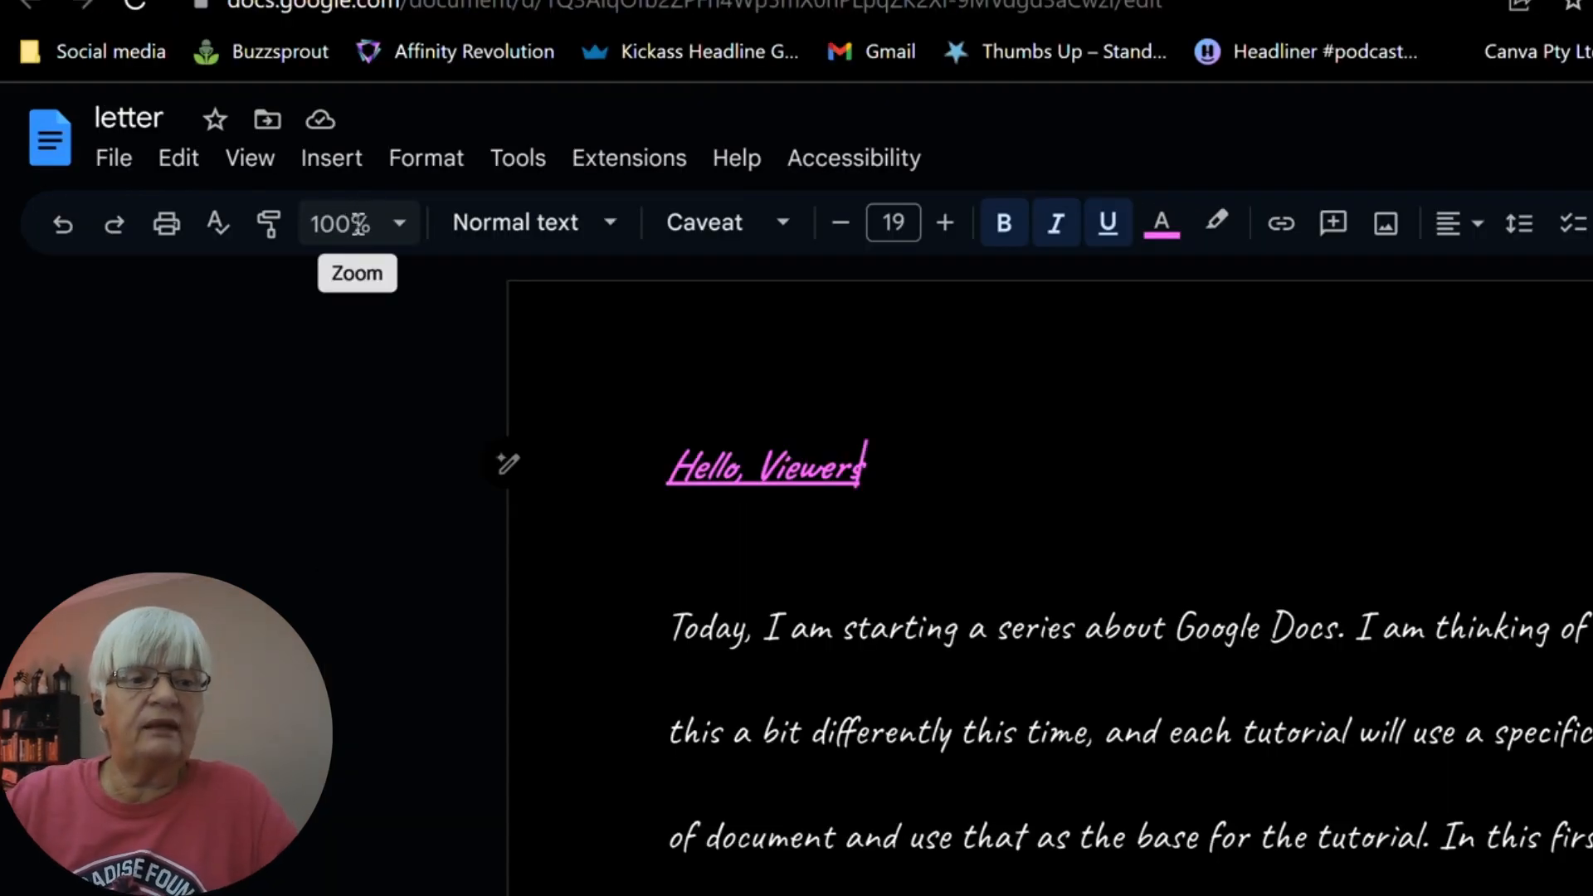
# View the letter at the Fit zoom level and return the zoom to 100%
pyautogui.click(402, 226)
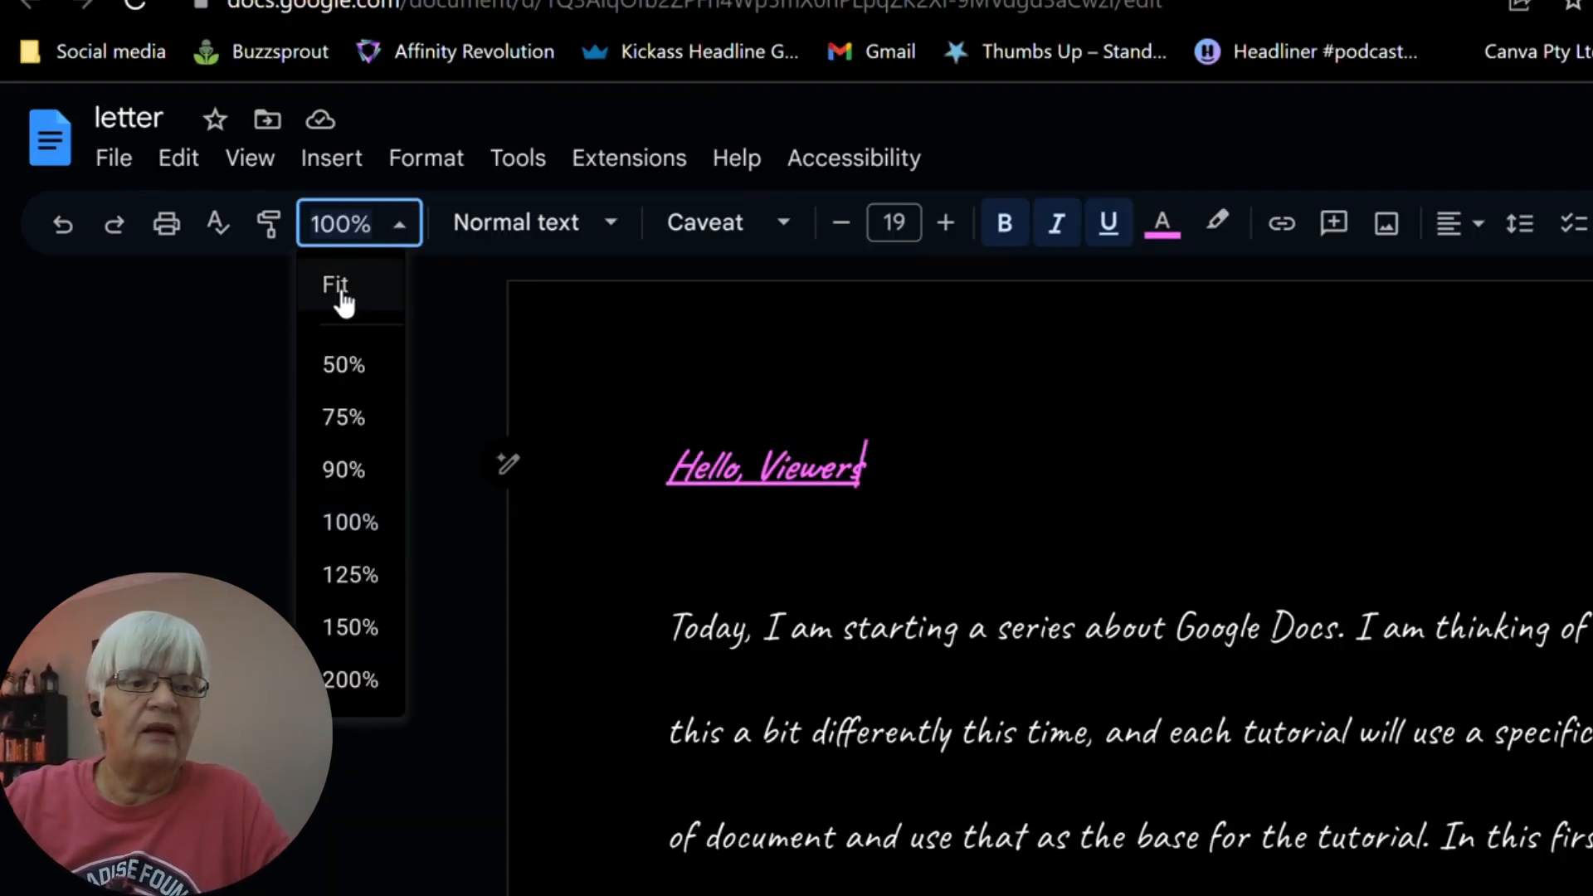
pyautogui.click(338, 290)
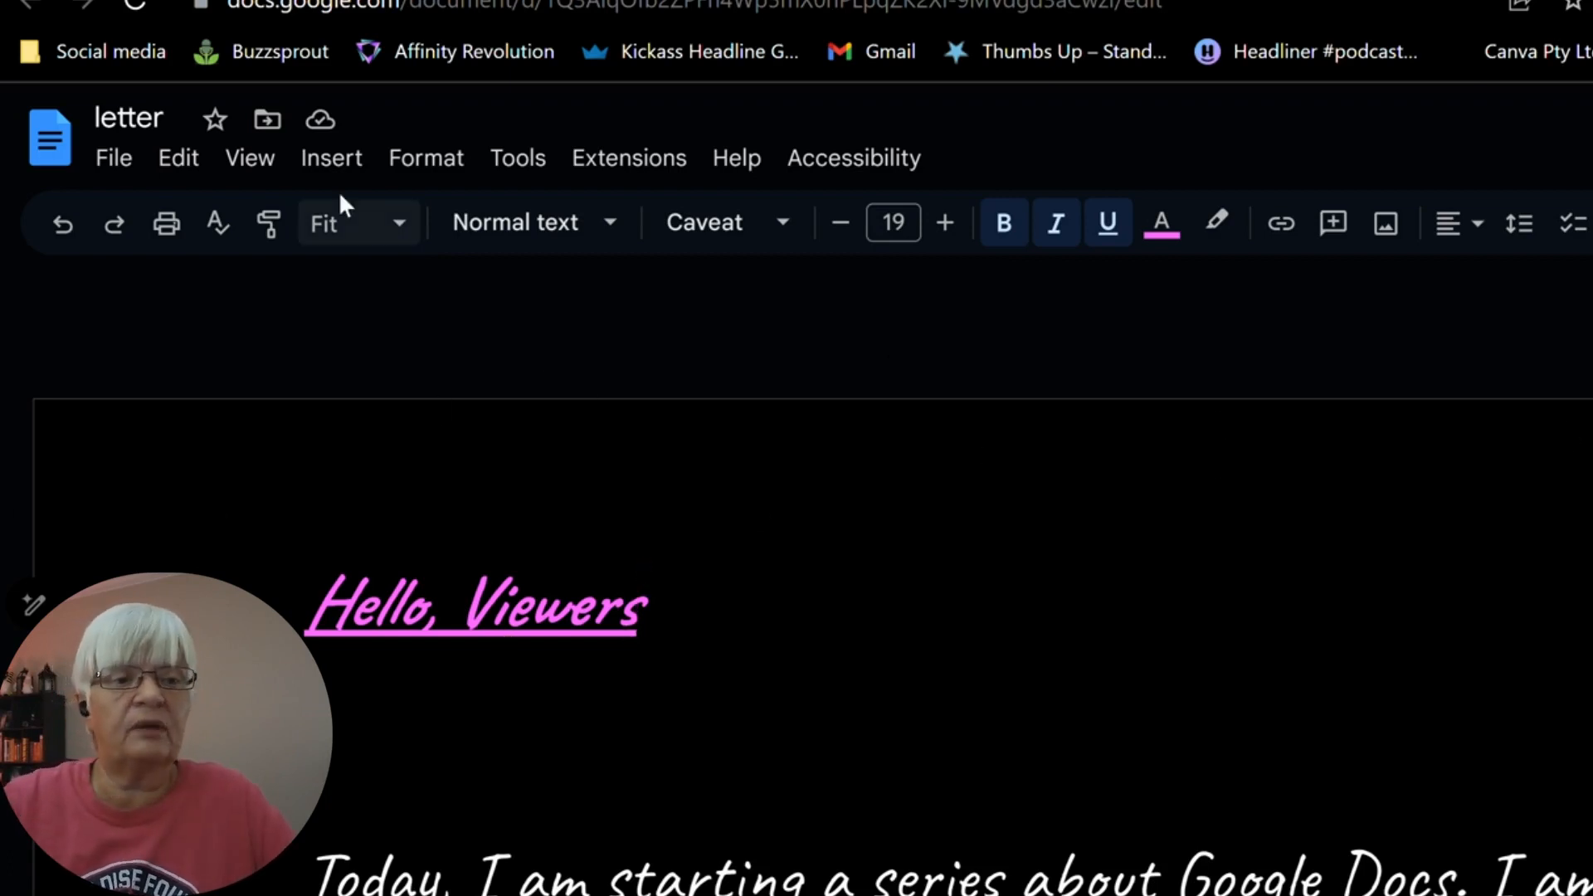
pyautogui.click(398, 223)
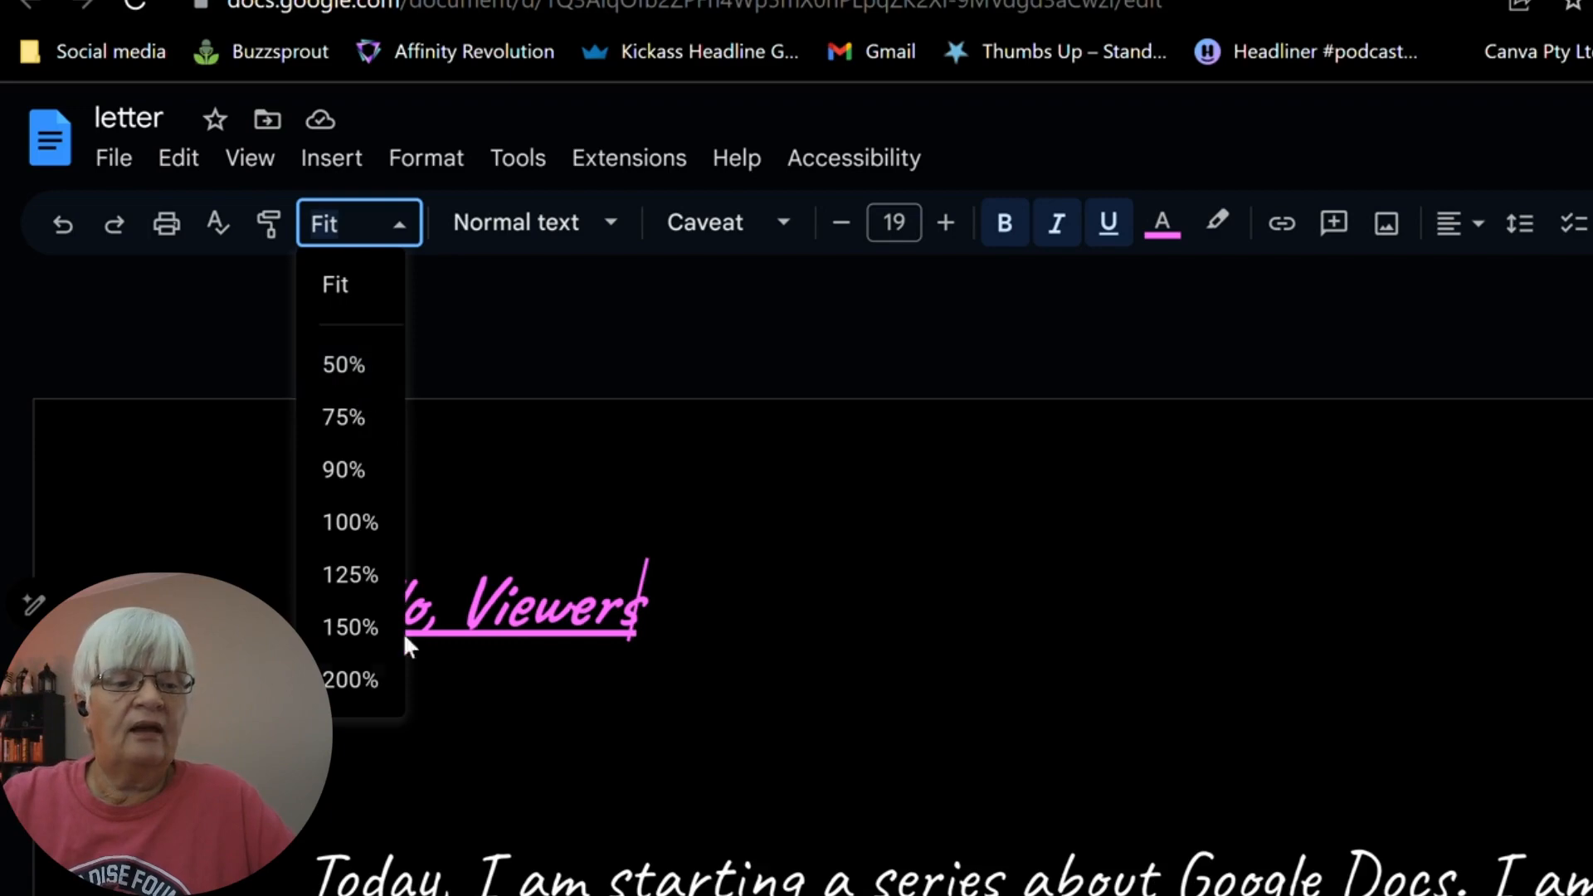
pyautogui.click(355, 524)
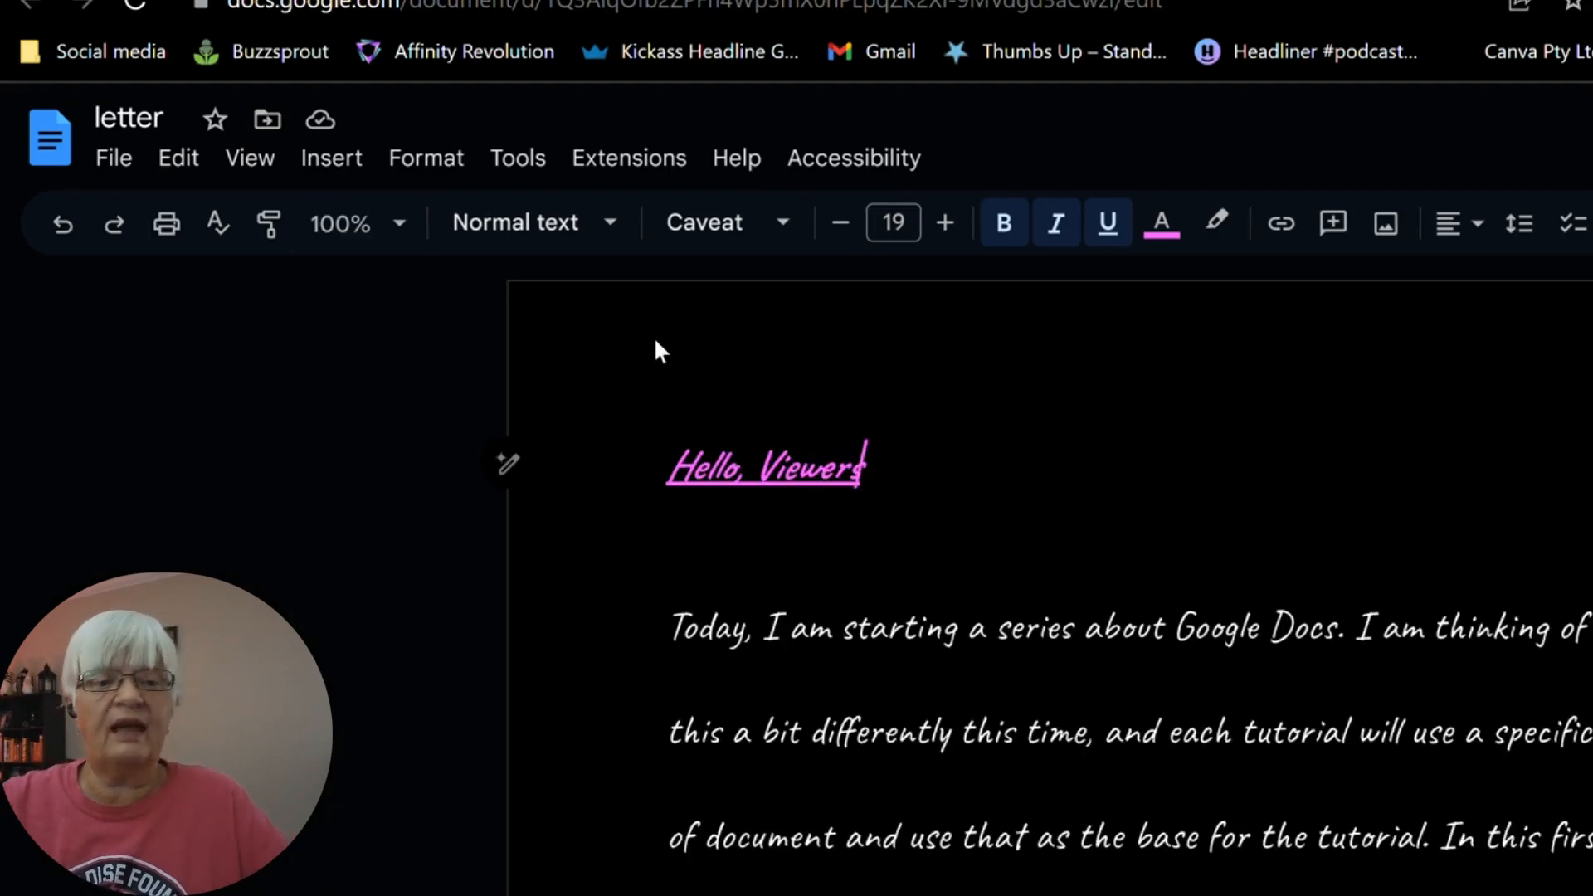
# Set the document zoom to 200% and look over the enlarged letter text
pyautogui.click(404, 226)
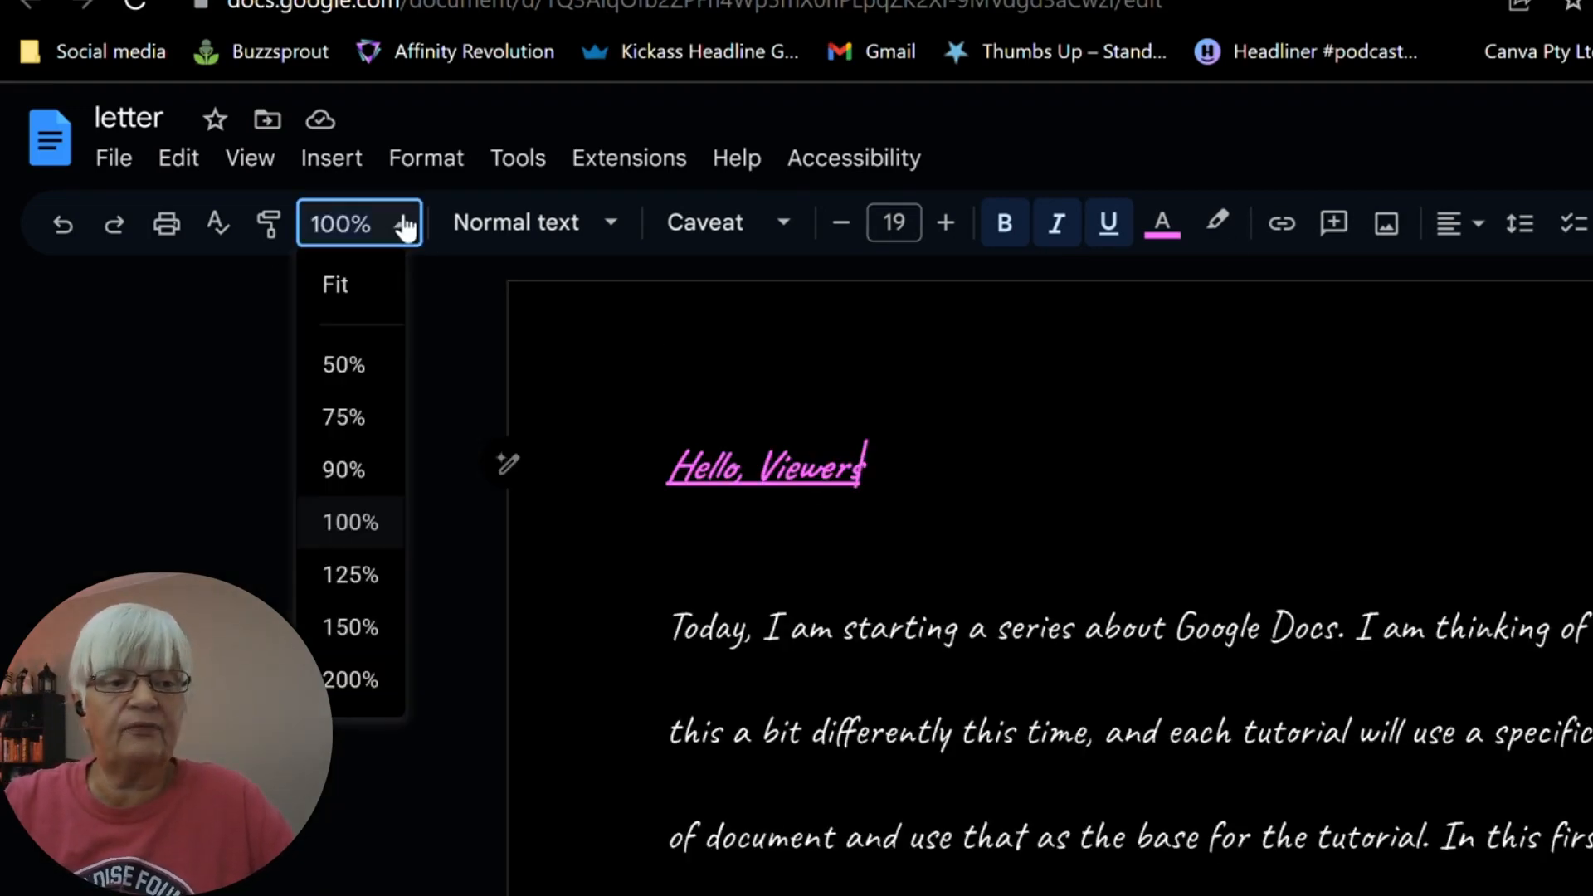
pyautogui.click(357, 679)
pyautogui.scroll(-5, 1409, 487)
pyautogui.scroll(-5, 1409, 488)
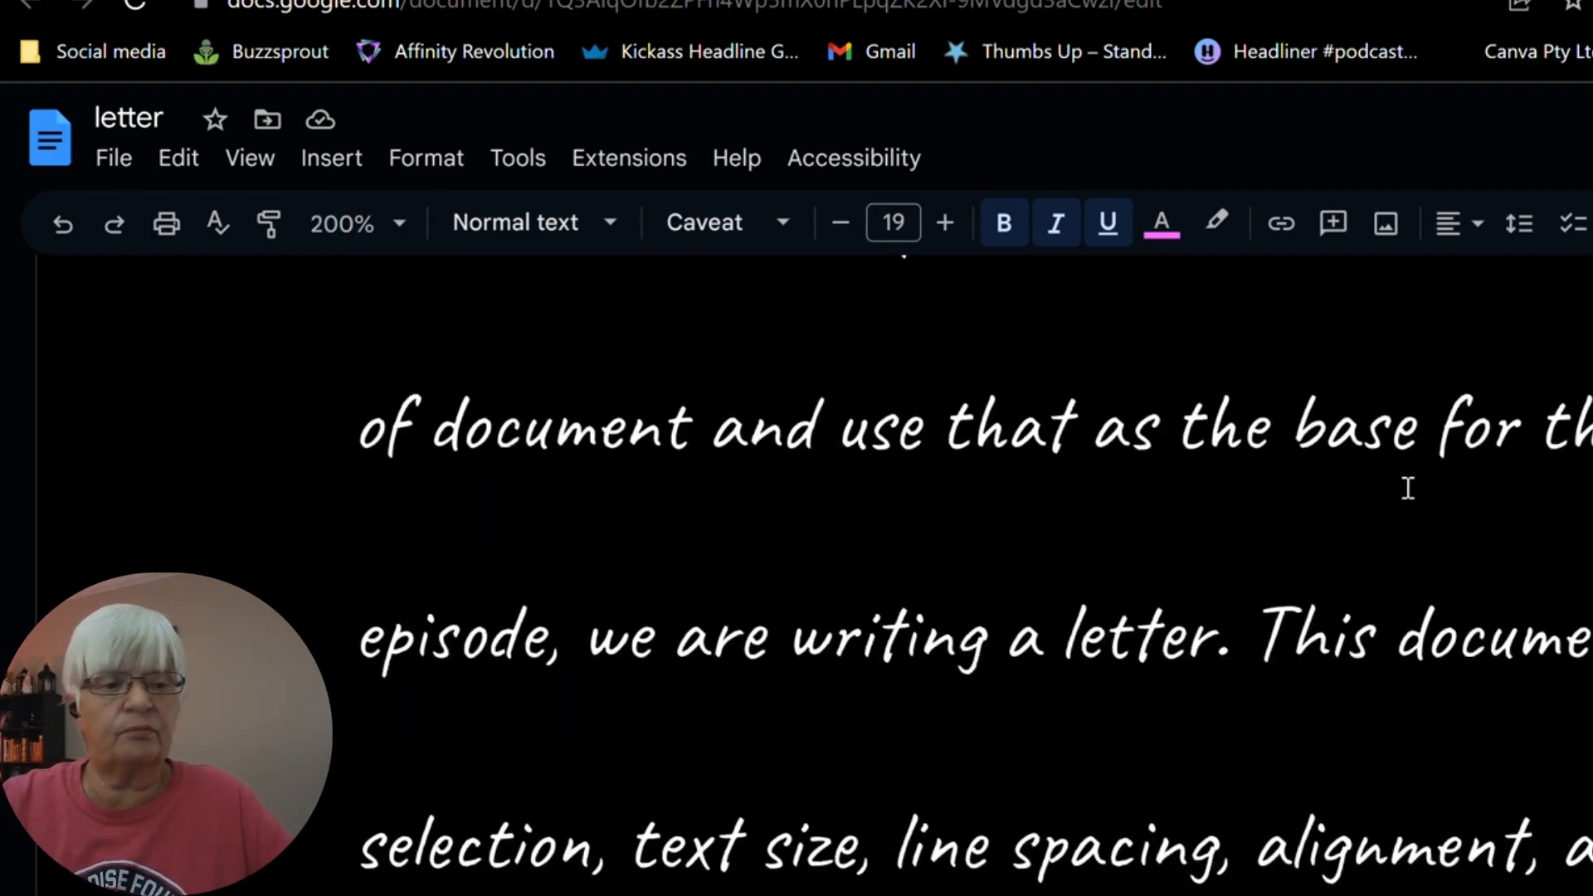
pyautogui.scroll(8, 1327, 395)
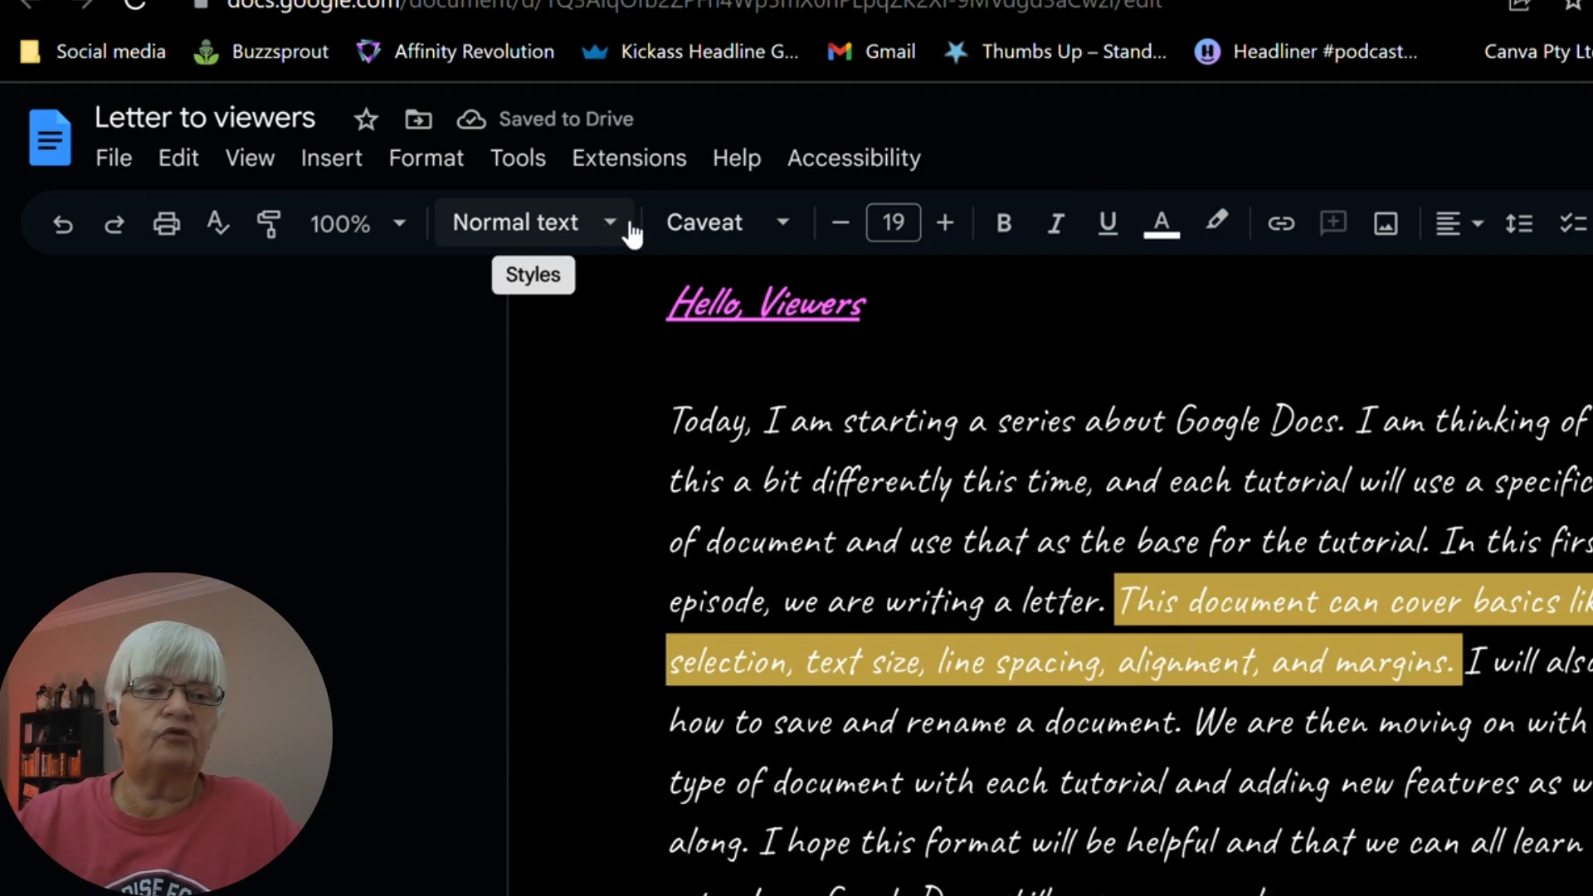
# Look through the available paragraph styles, including the options for Title, and leave the list without applying one
pyautogui.click(624, 237)
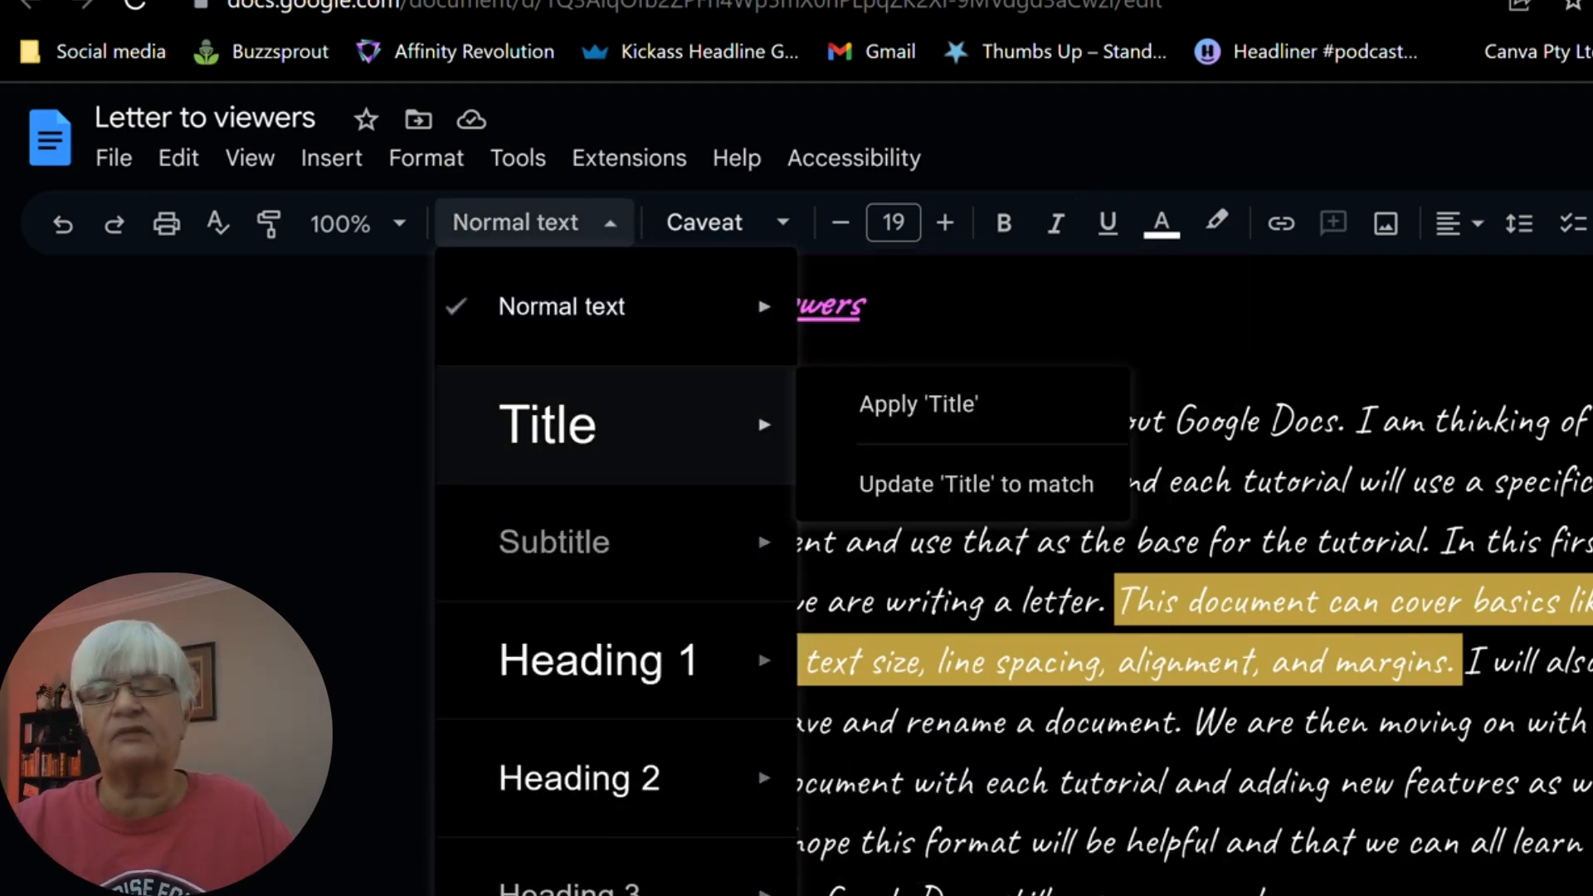
pyautogui.click(836, 306)
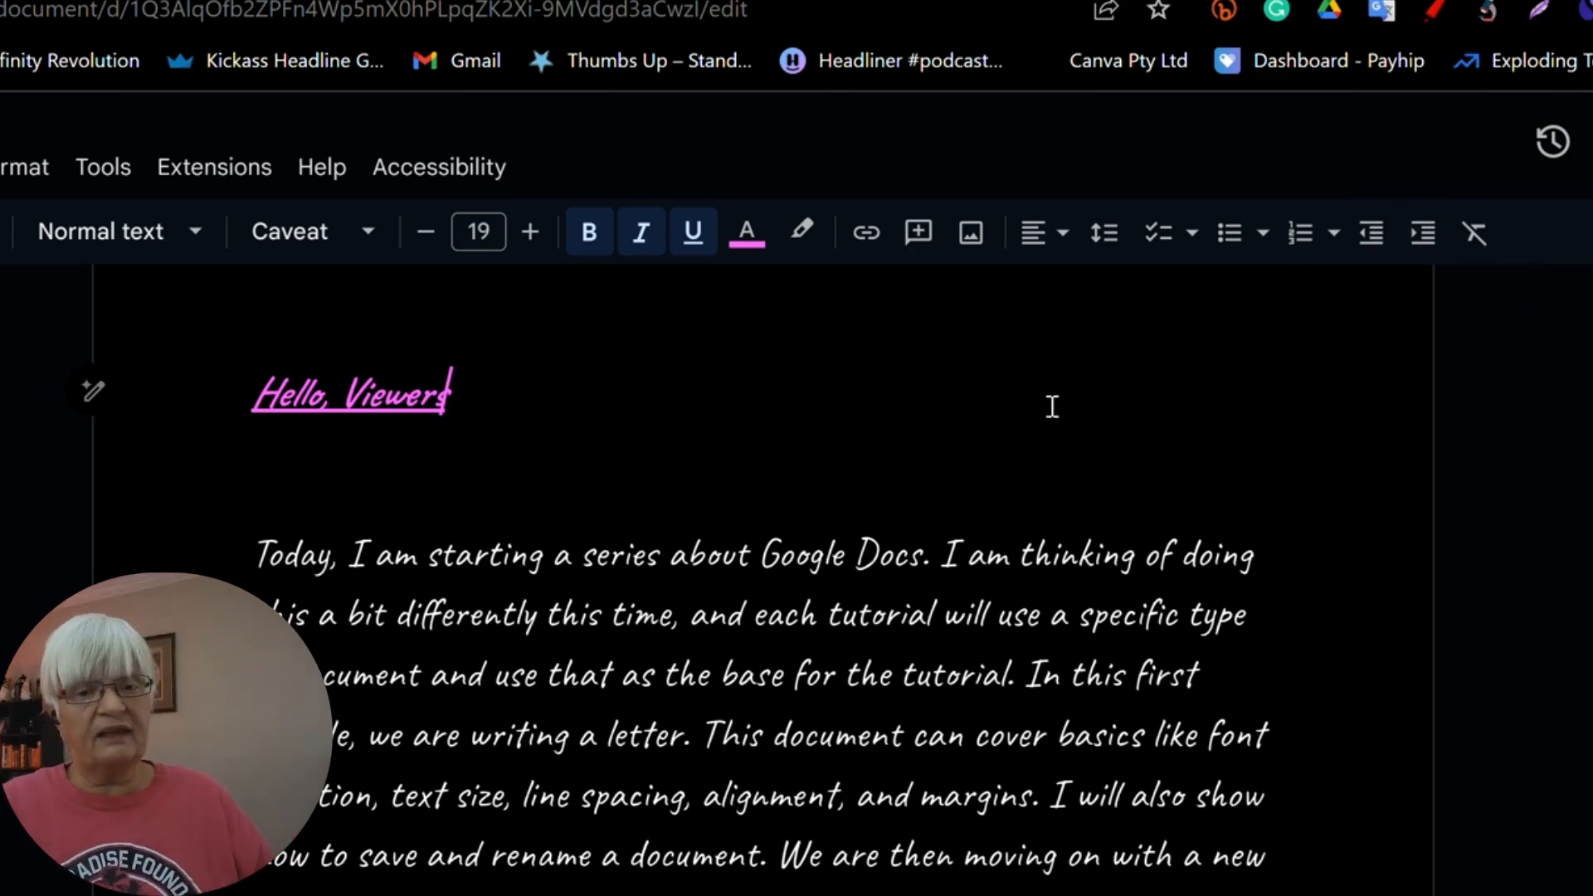
# Set the line spacing of the letter's body paragraph to 1.5, deselect it and check the spacing
pyautogui.moveTo(834, 705); pyautogui.dragTo(373, 399)
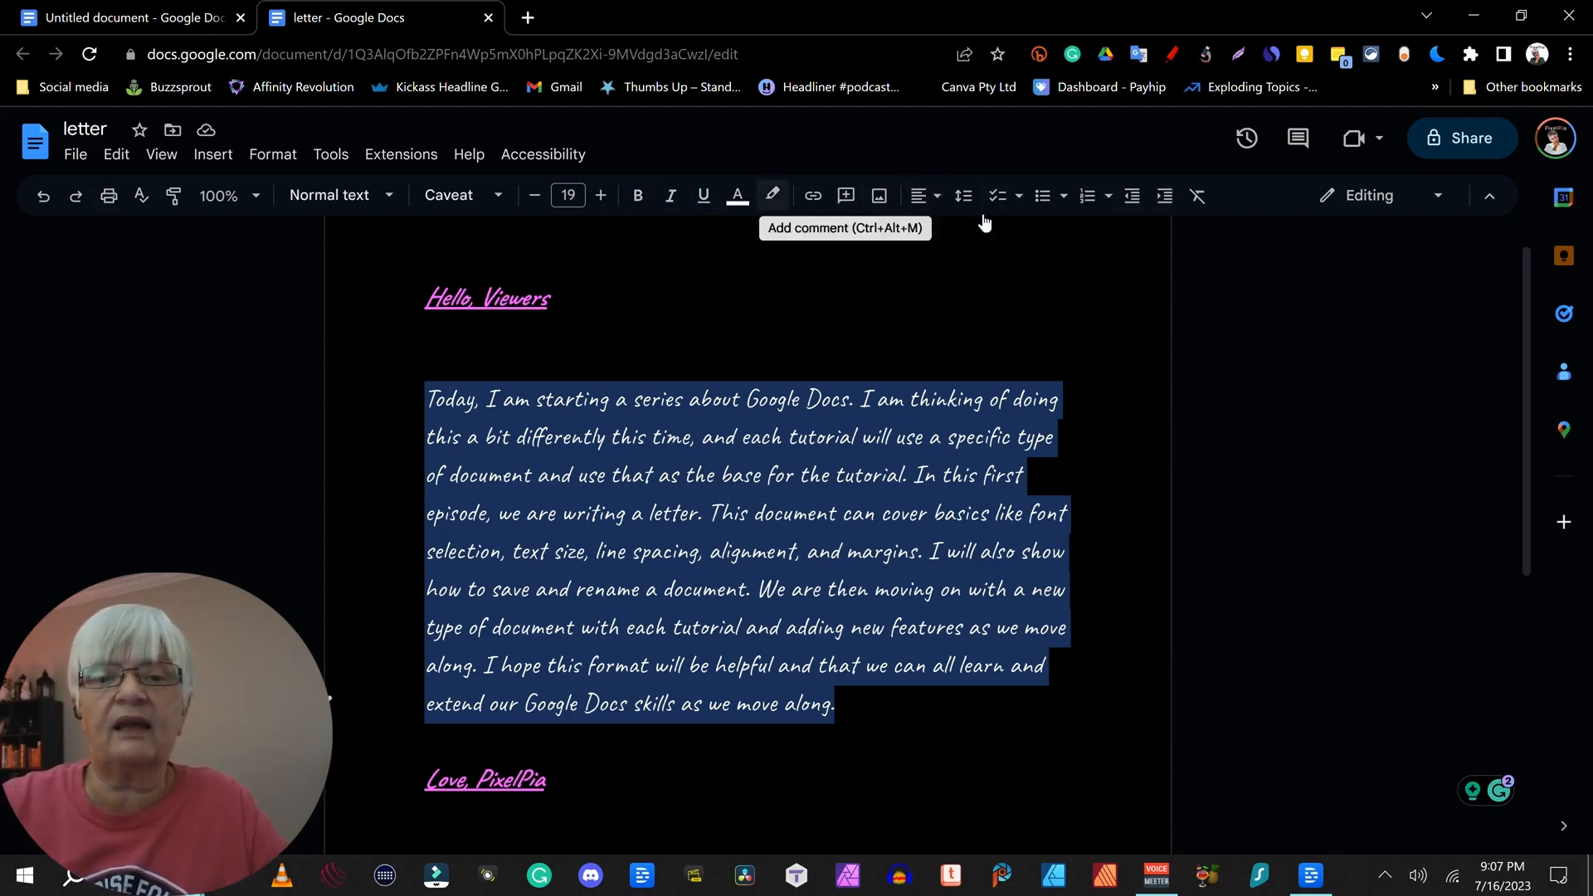
pyautogui.click(962, 195)
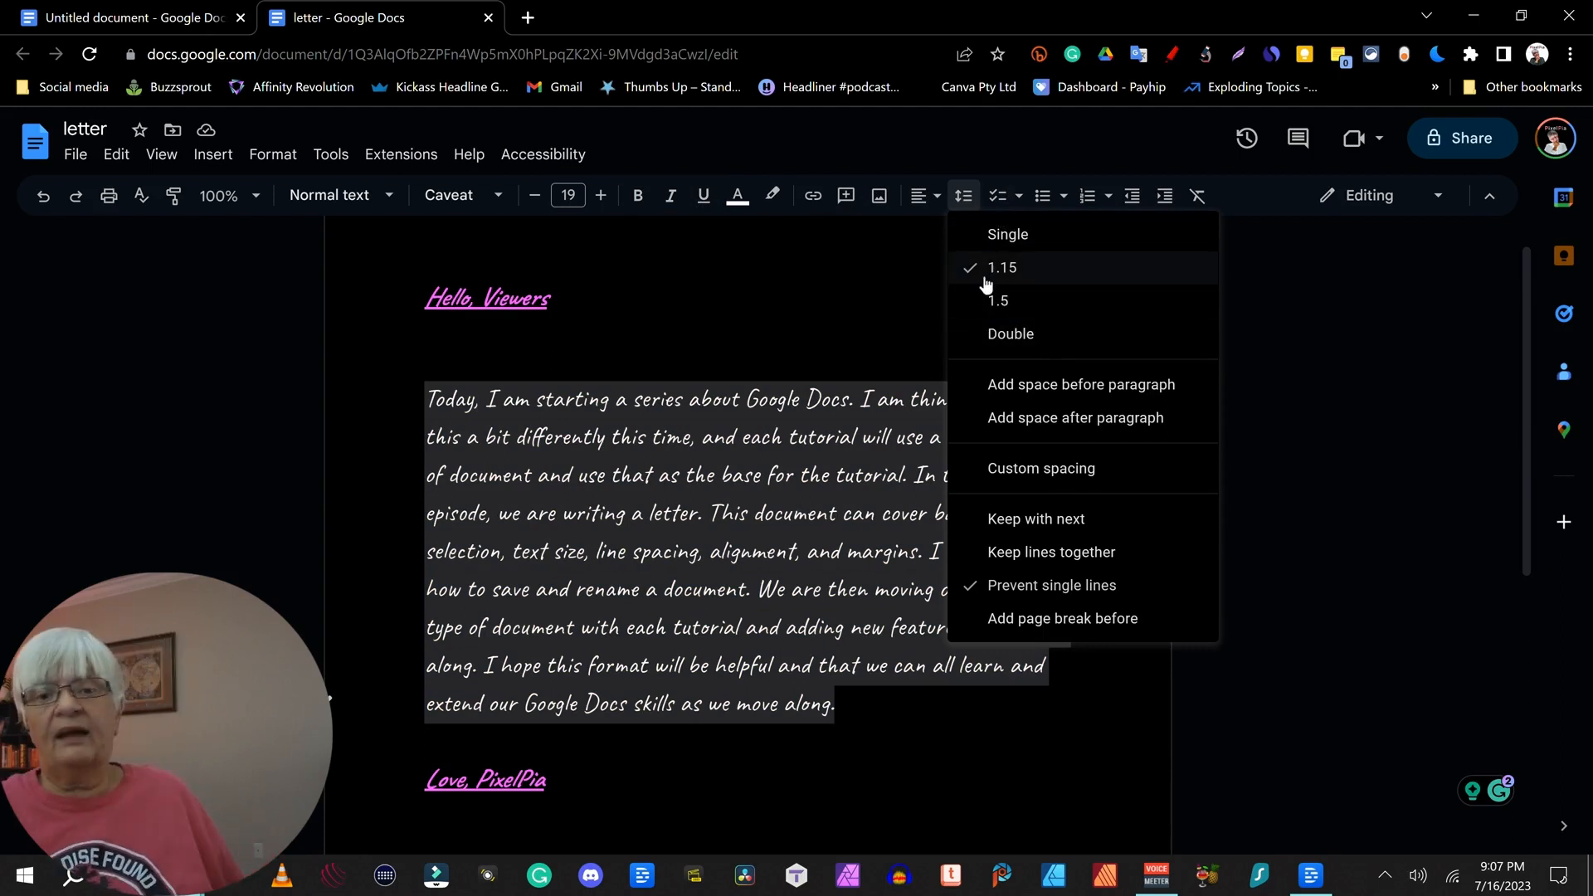
pyautogui.click(1004, 302)
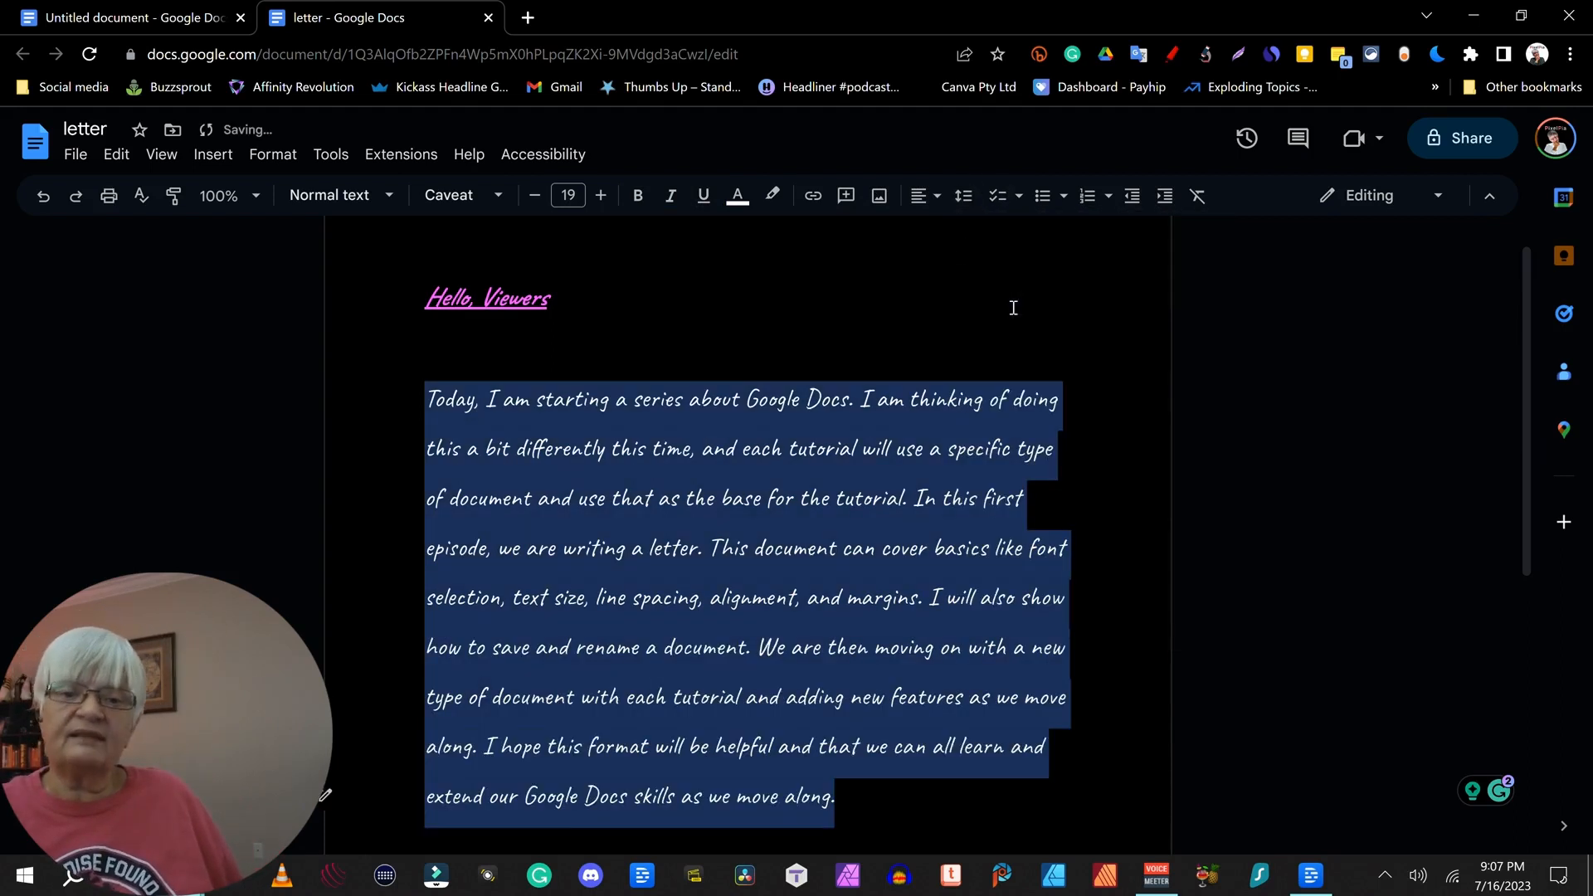
pyautogui.click(1051, 327)
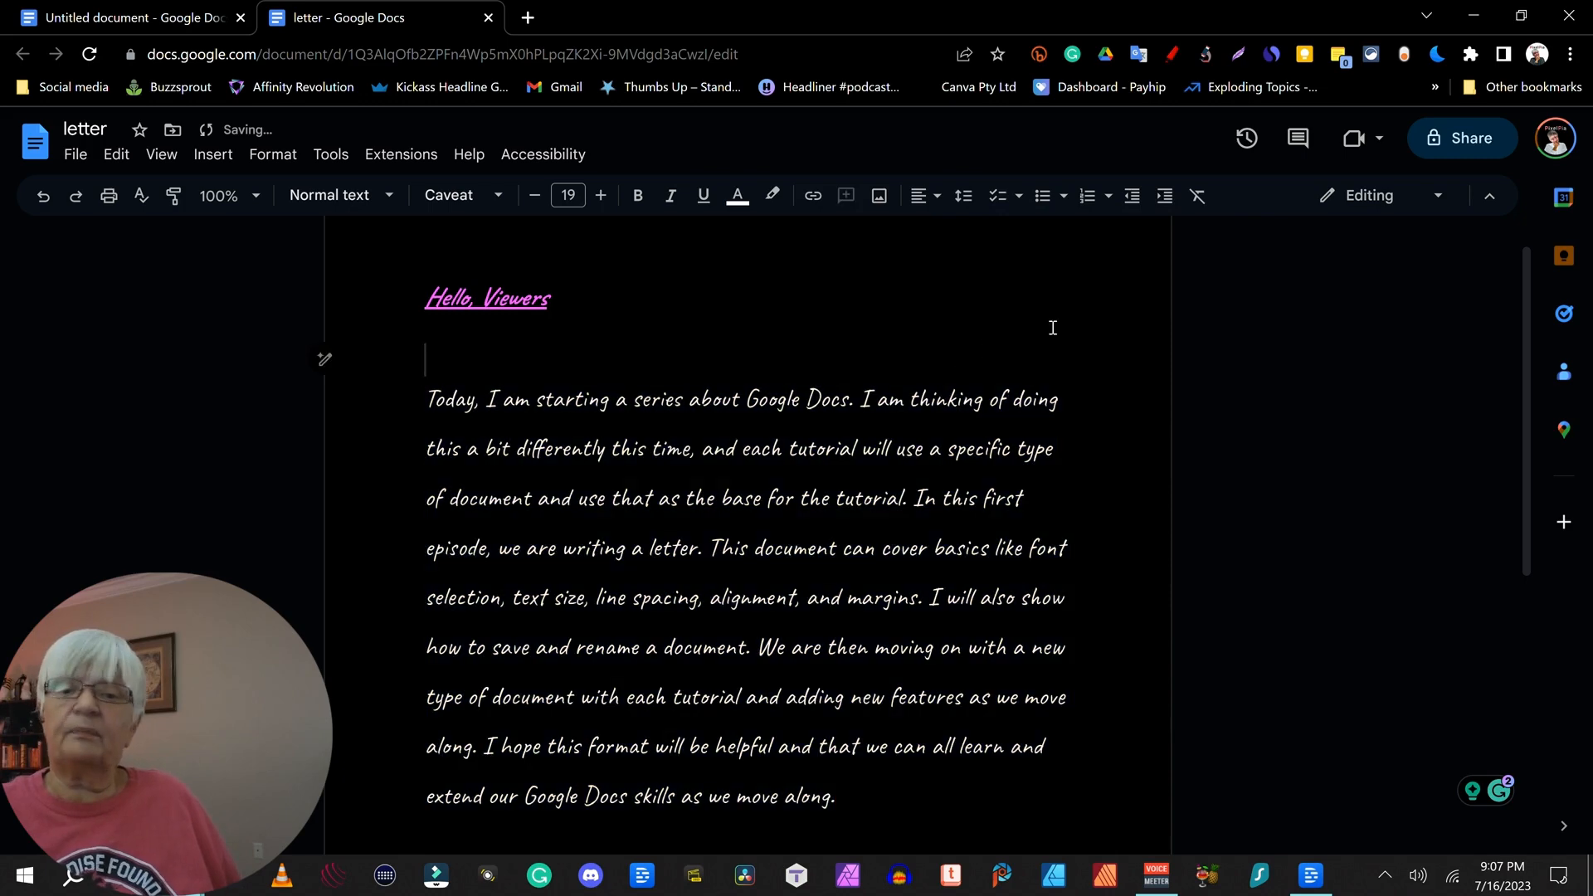
pyautogui.scroll(-2, 1053, 332)
pyautogui.scroll(2, 1052, 333)
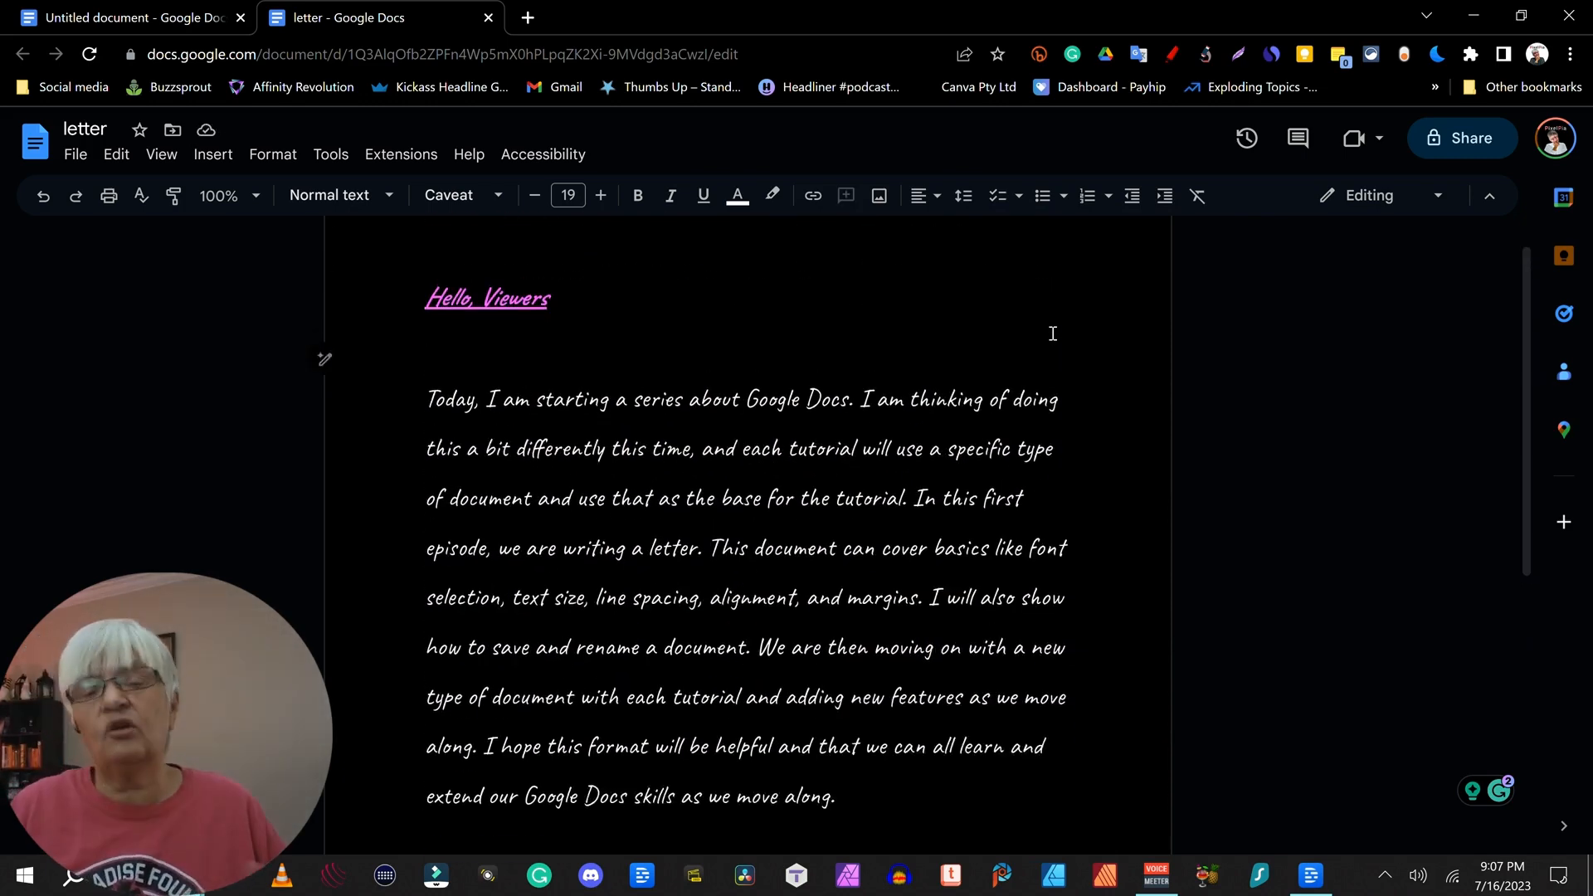
# Undo the 1.5 line spacing and set the body paragraph's line spacing to Double instead, deselecting the text
pyautogui.click(426, 402)
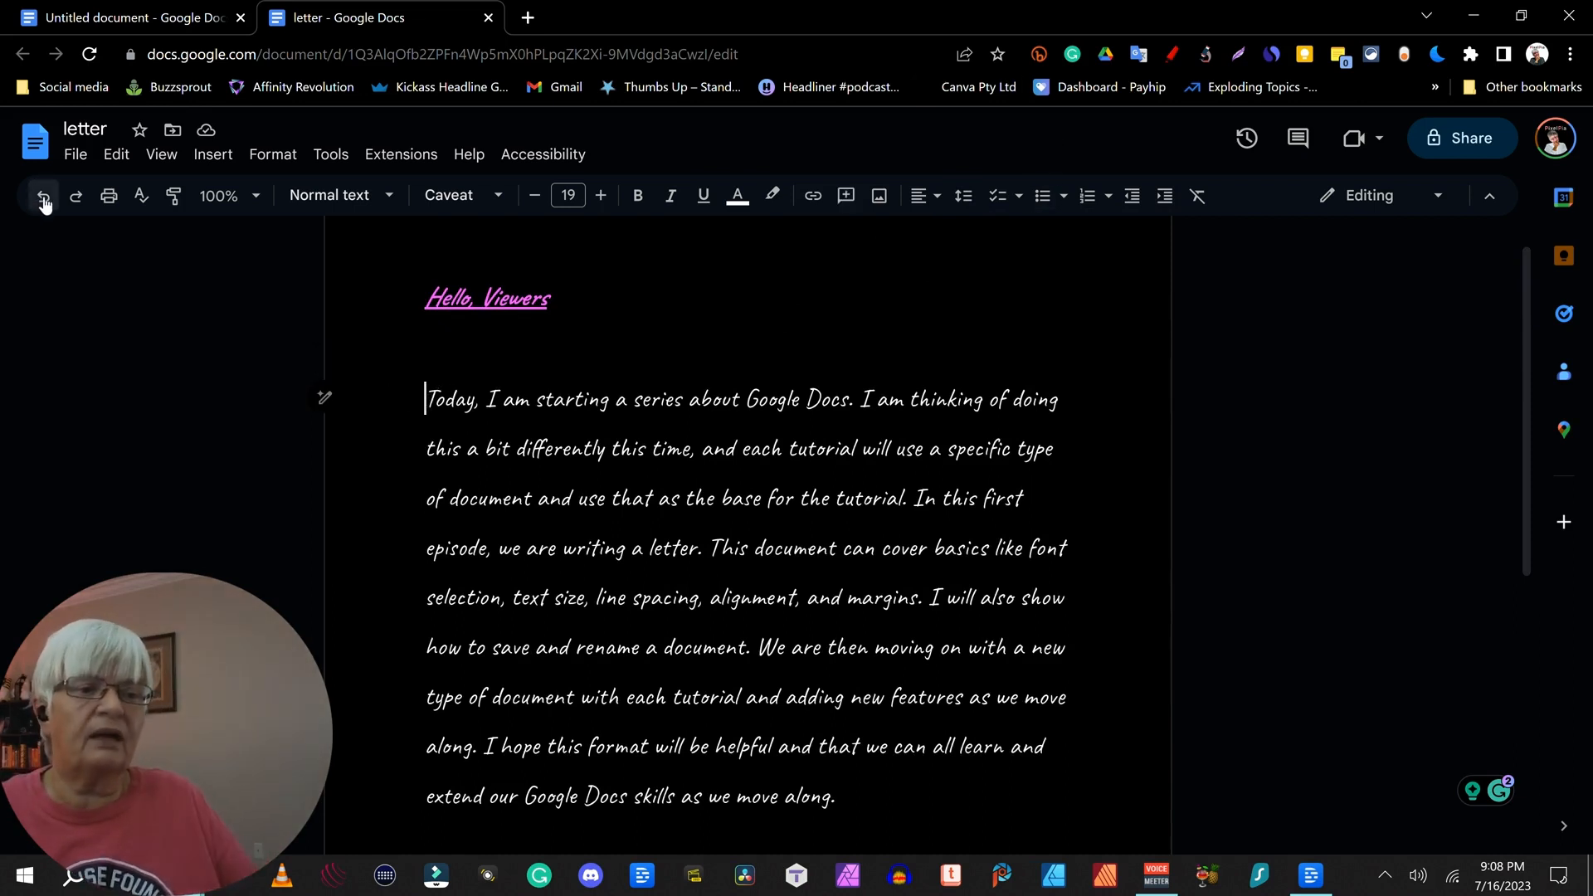
pyautogui.click(44, 197)
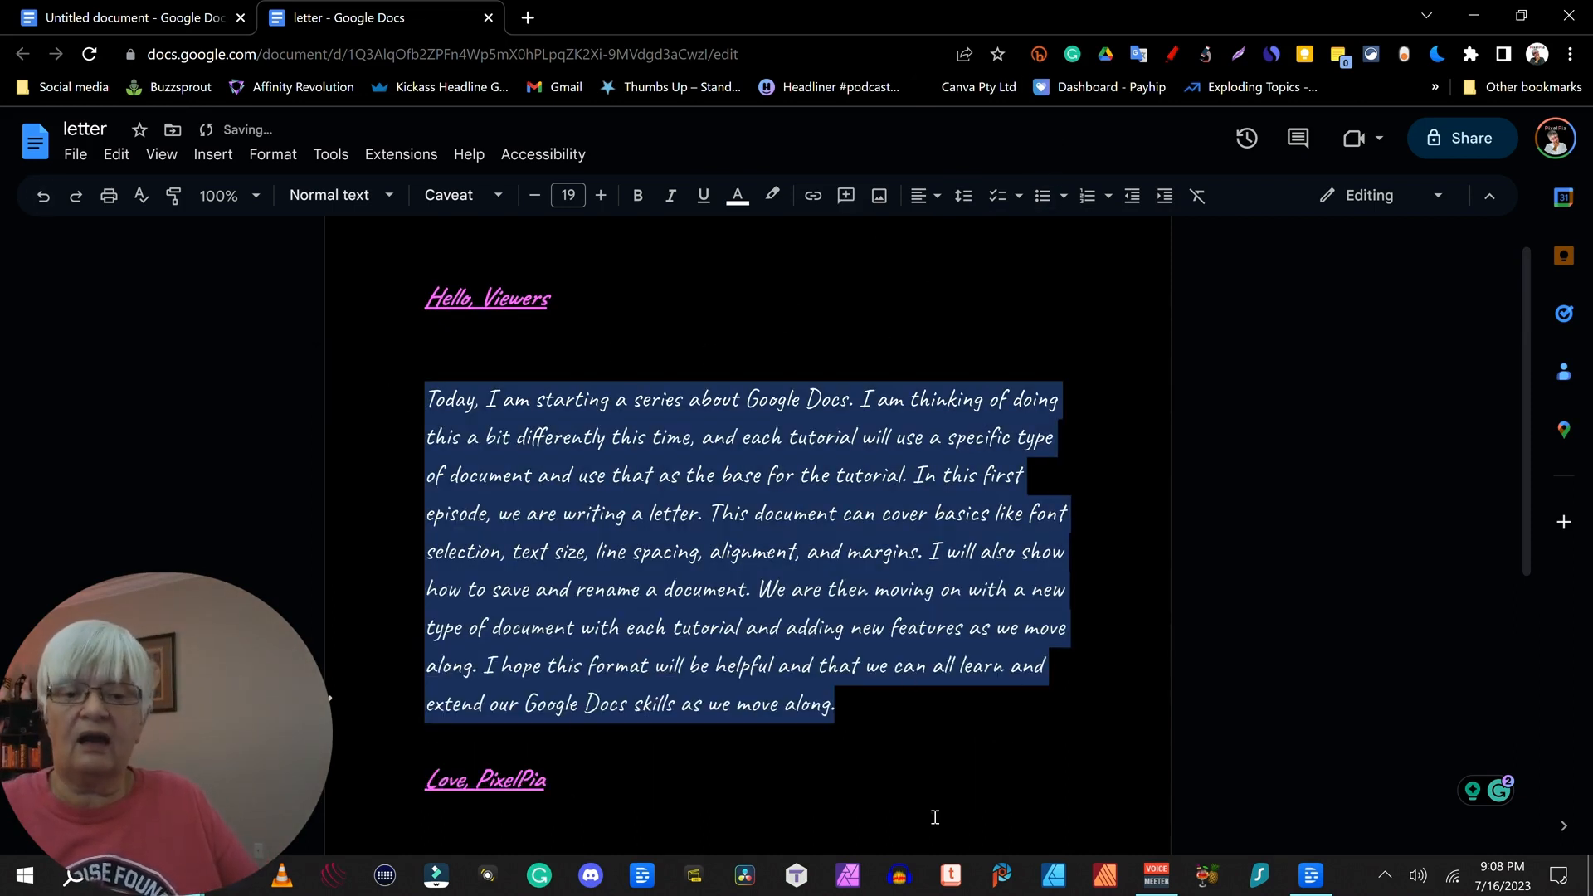
pyautogui.click(962, 200)
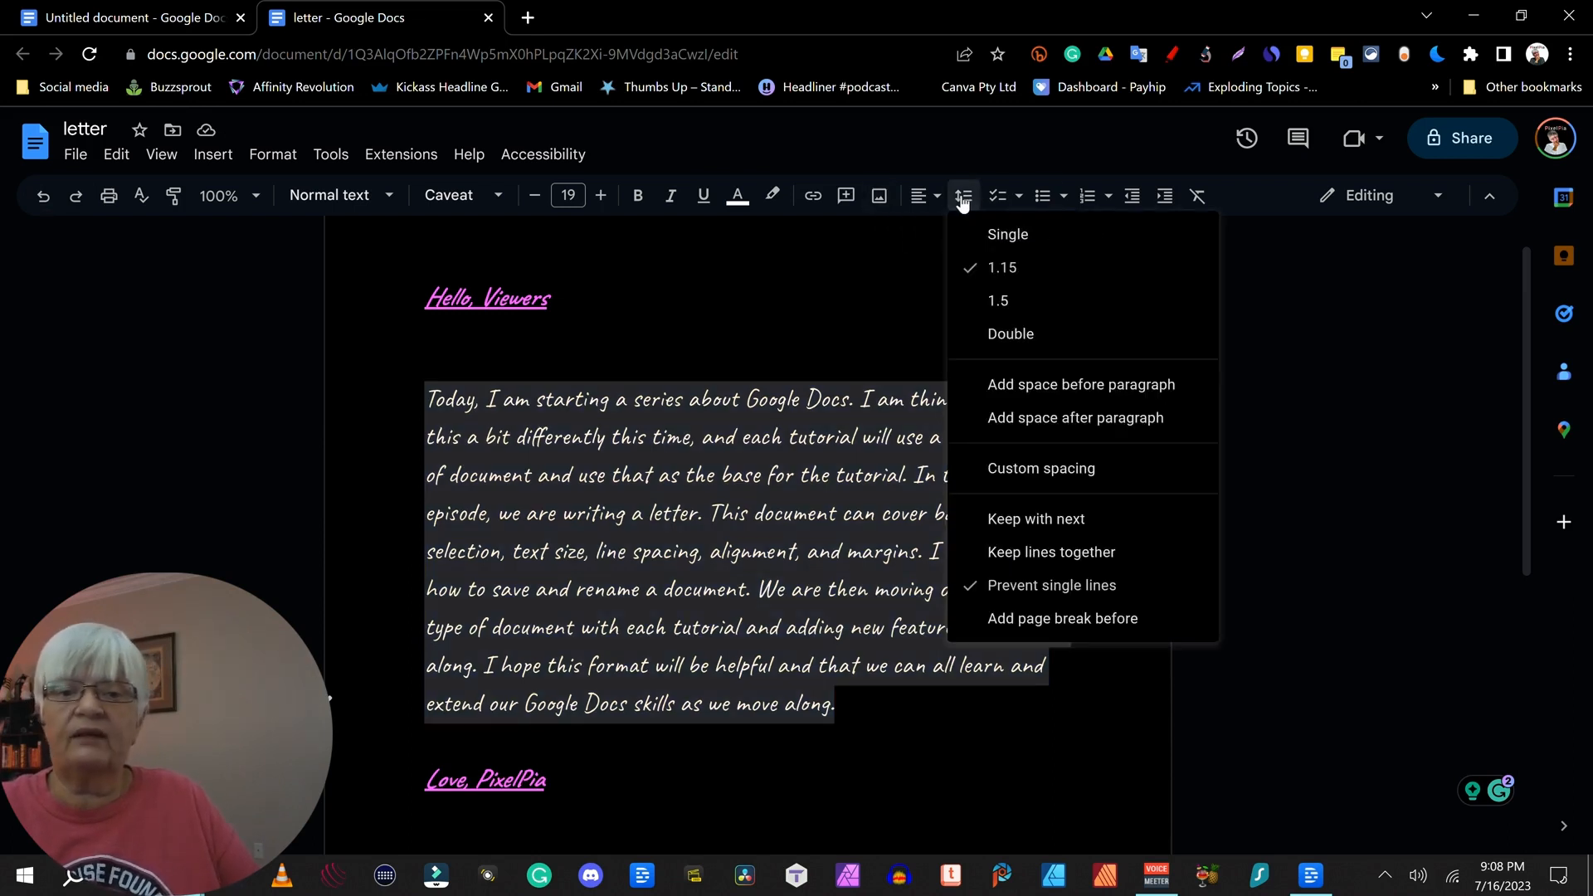
pyautogui.click(1024, 335)
pyautogui.click(932, 310)
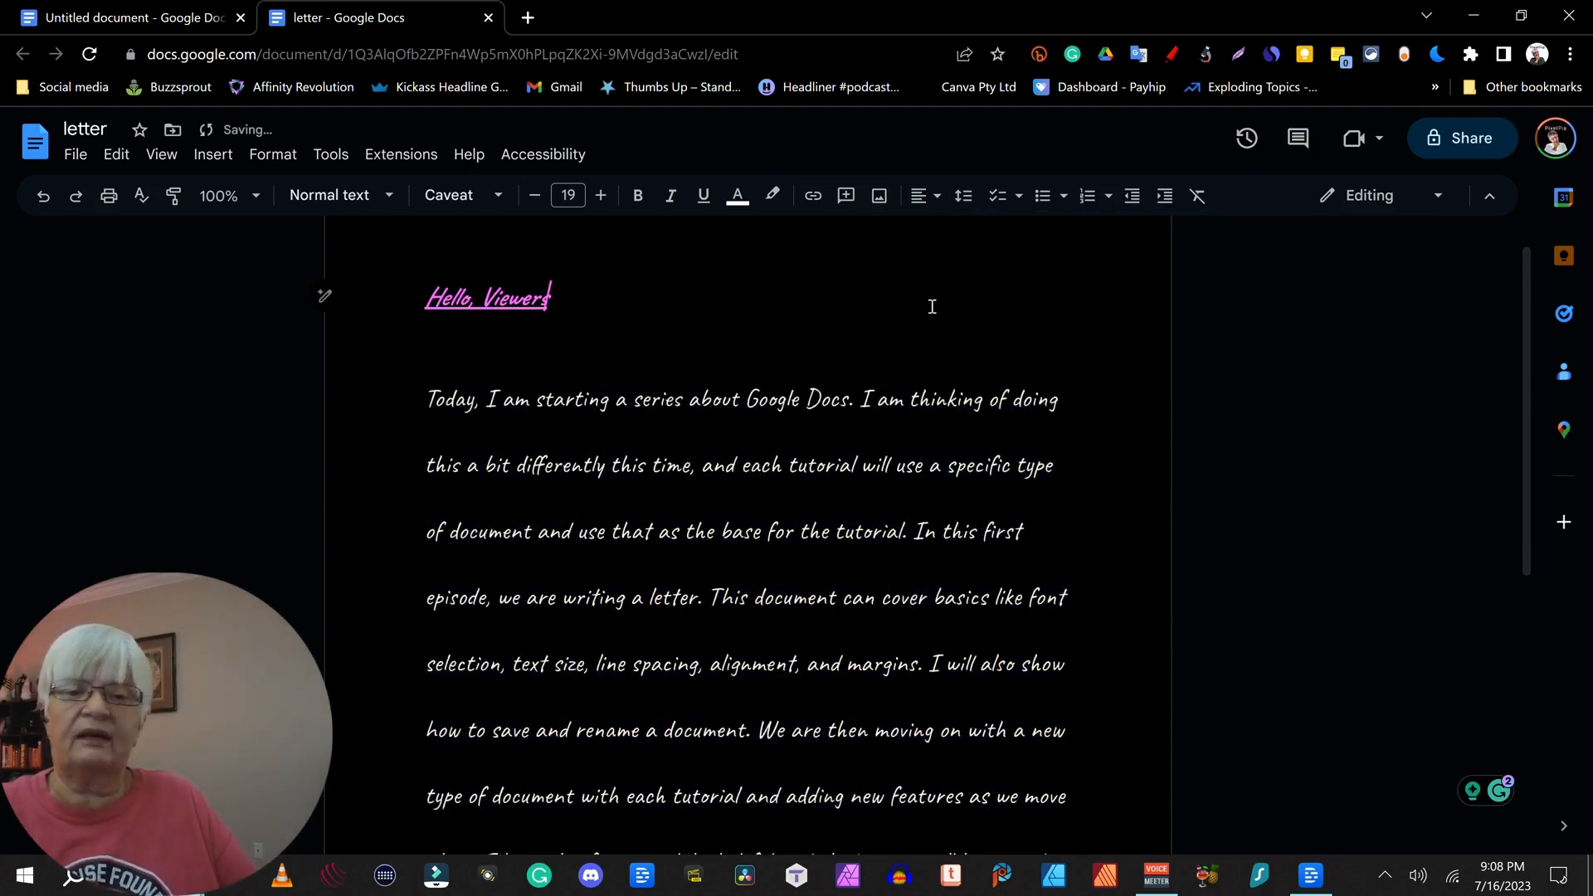
pyautogui.scroll(-3, 979, 315)
pyautogui.scroll(5, 979, 315)
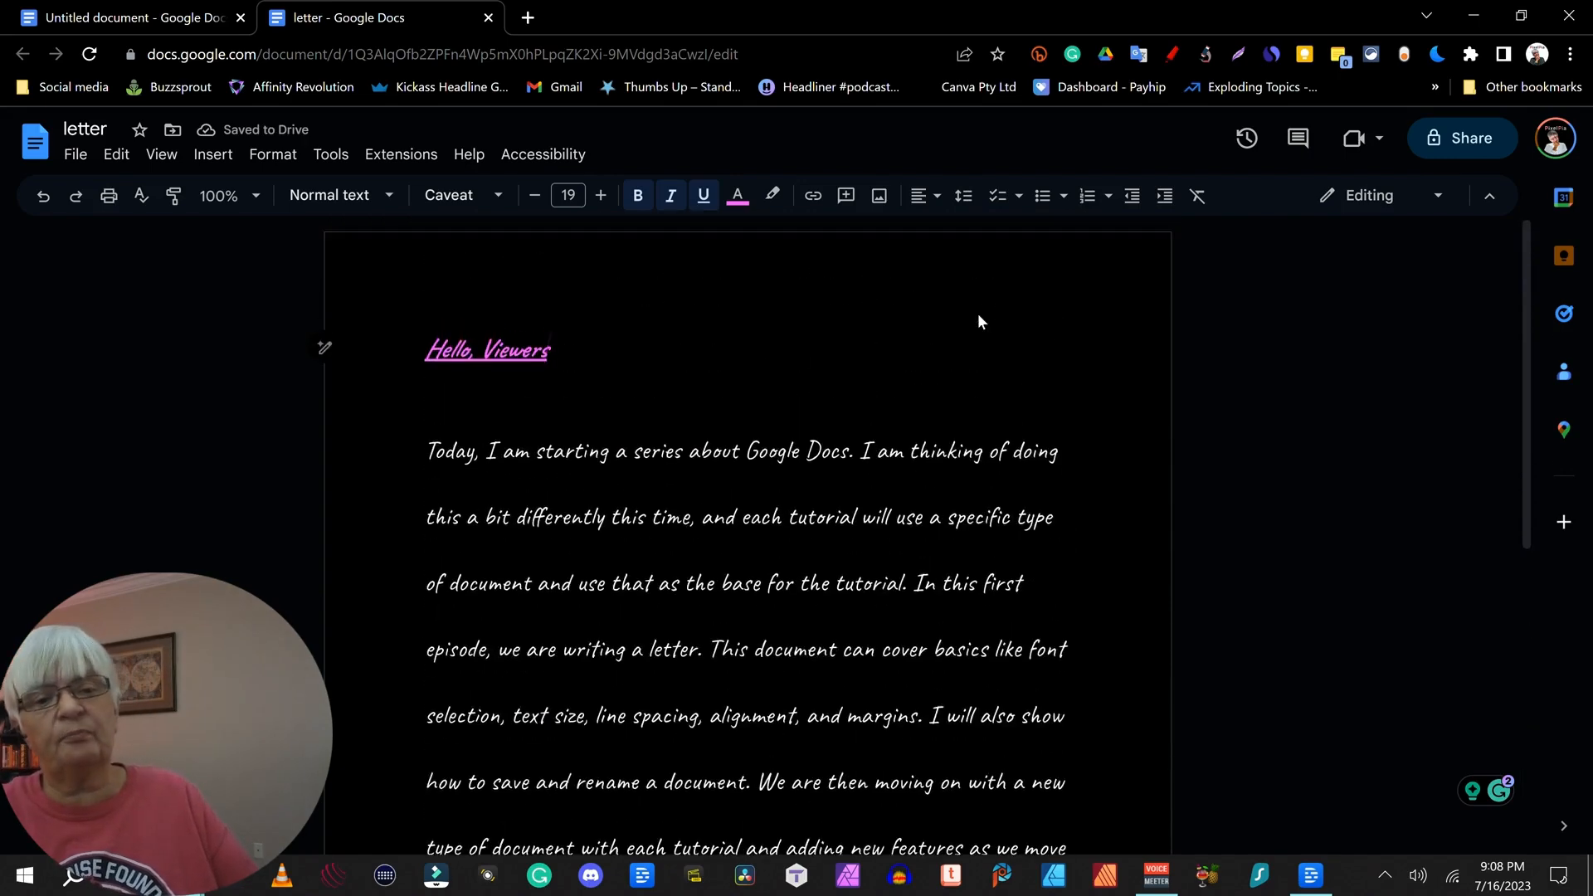
pyautogui.scroll(-5, 979, 307)
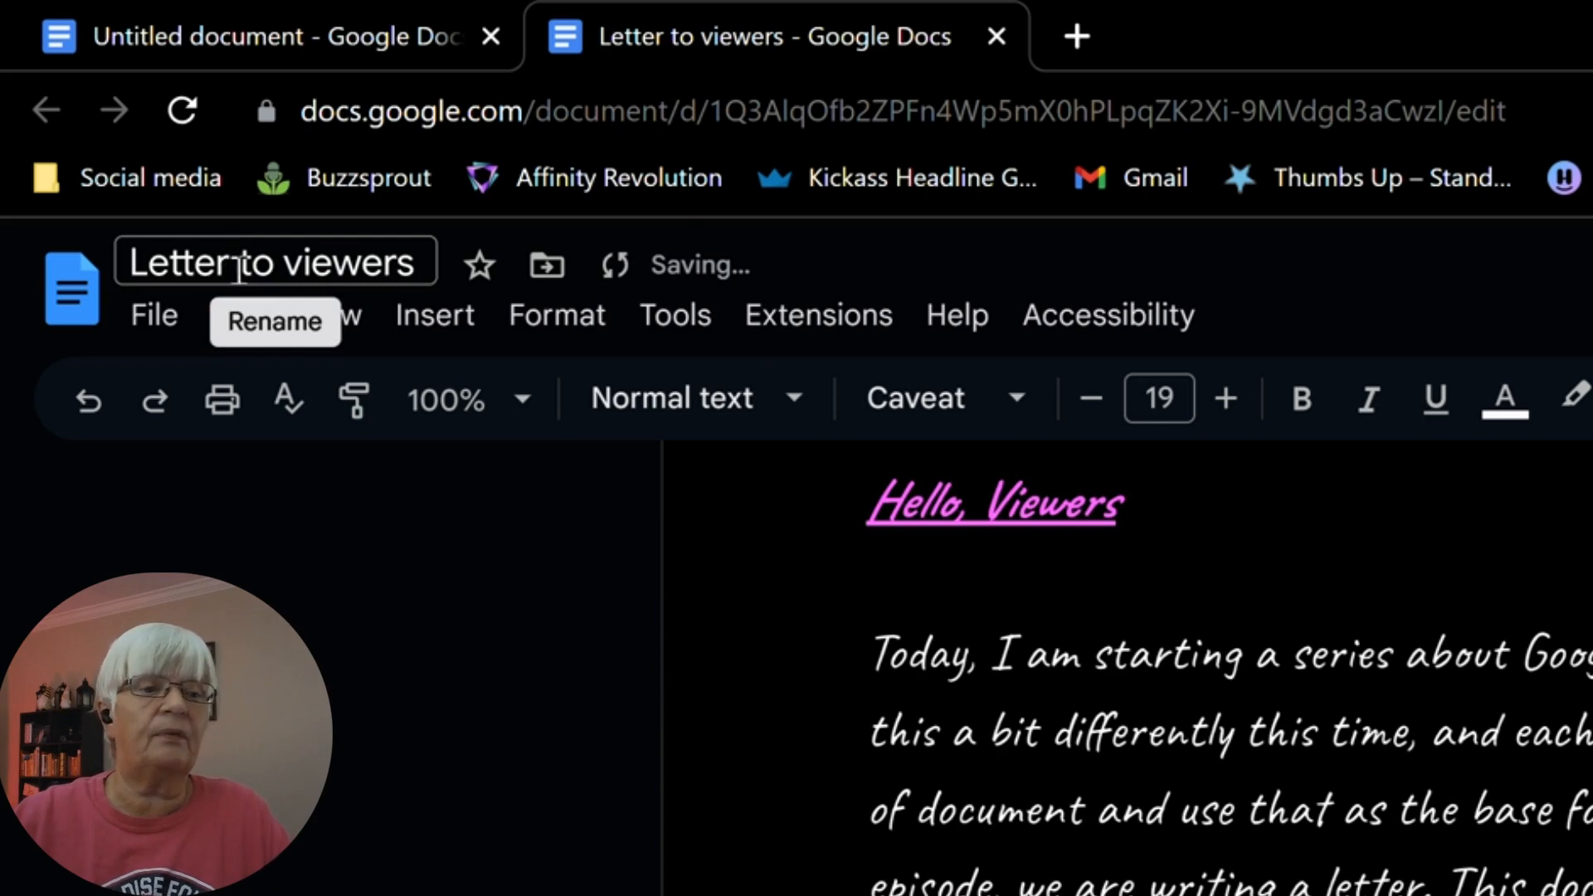
# Rename the document as "letter"
pyautogui.click(123, 261)
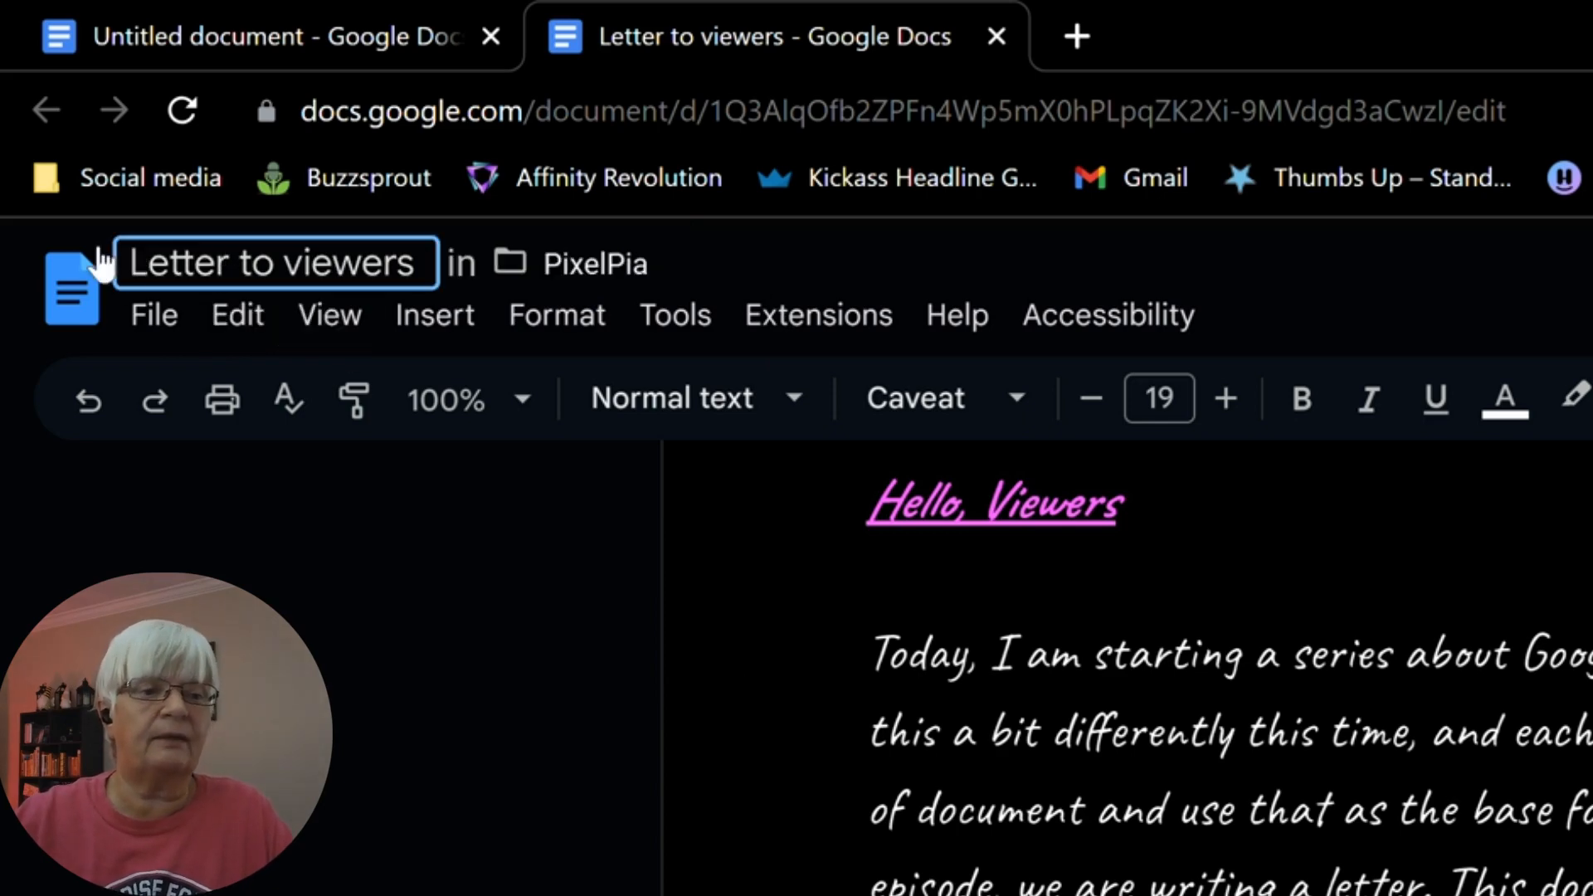
pyautogui.write('letter')
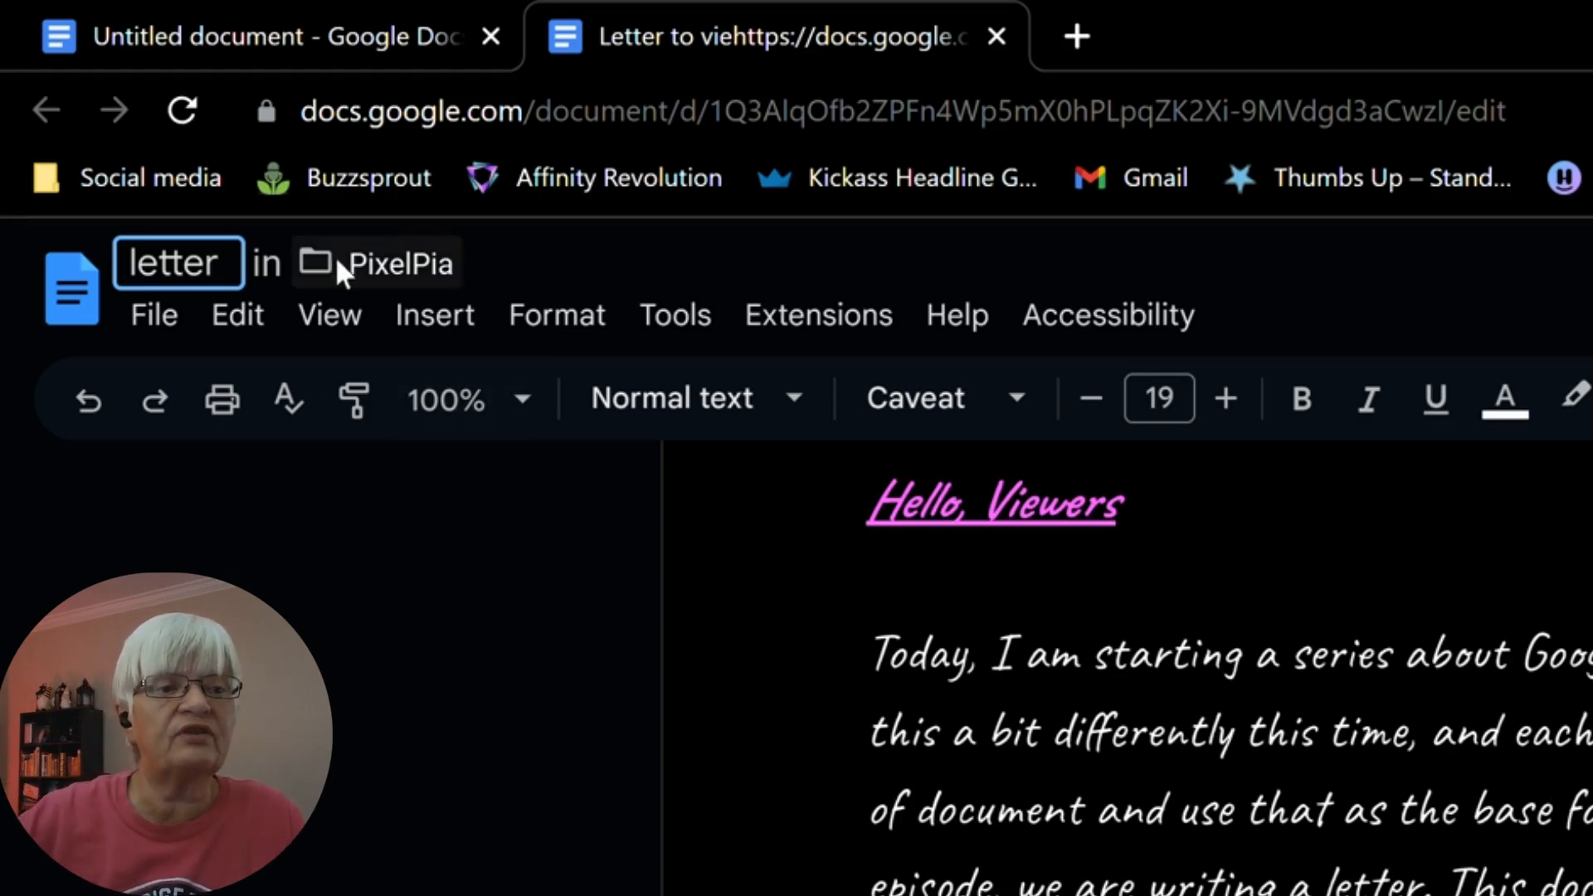
pyautogui.press('Return')
# Browse My Drive for a location to move the document to and select the PixelPia folder
pyautogui.click(373, 264)
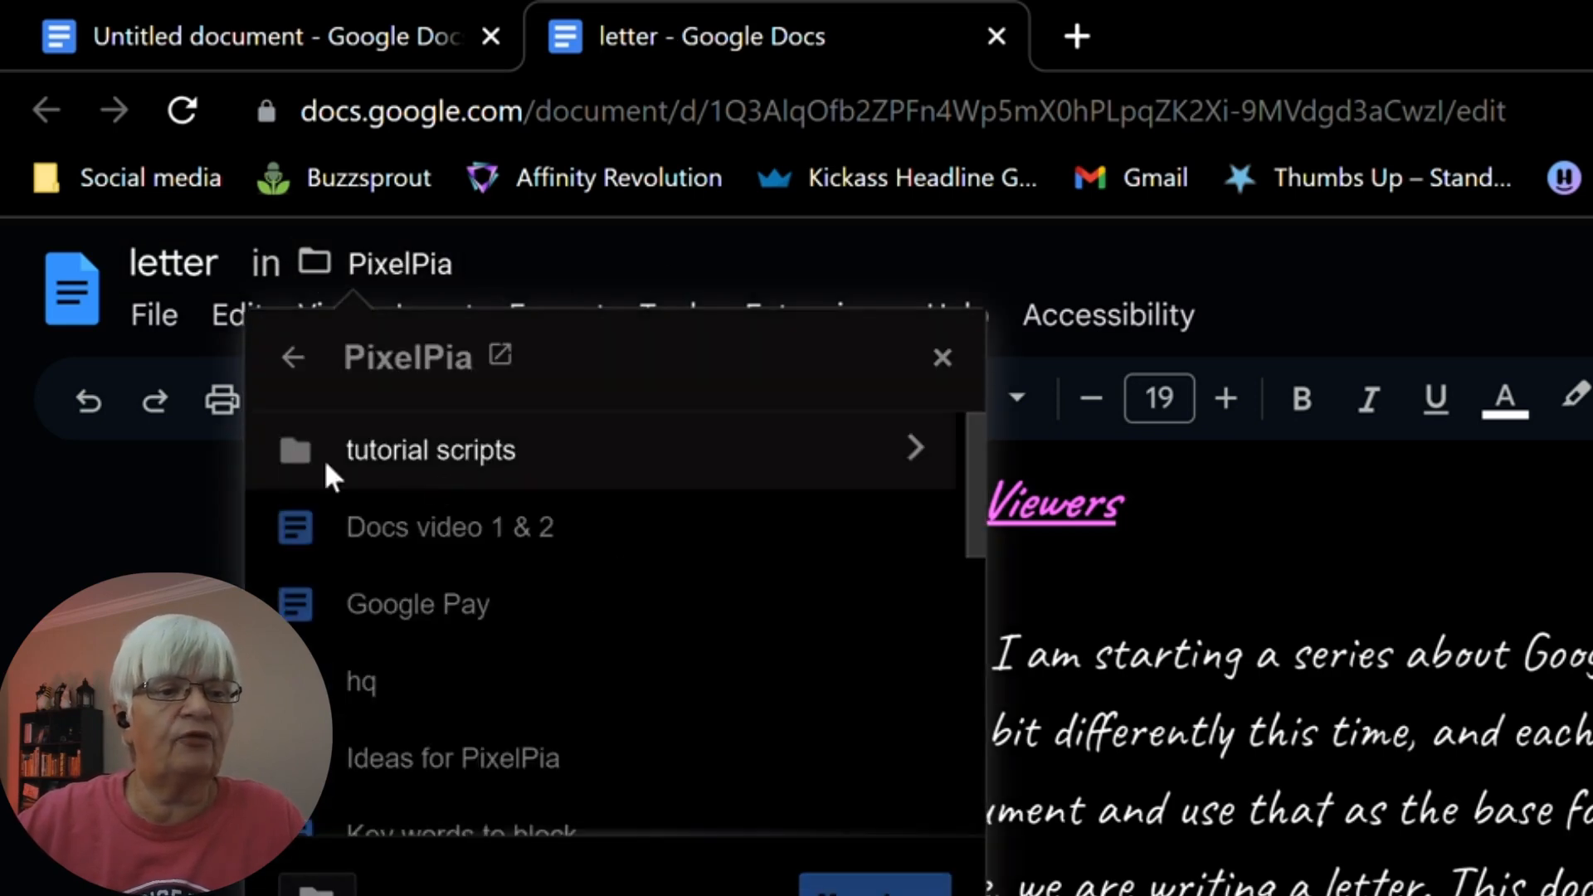
pyautogui.click(288, 365)
pyautogui.scroll(-15, 594, 659)
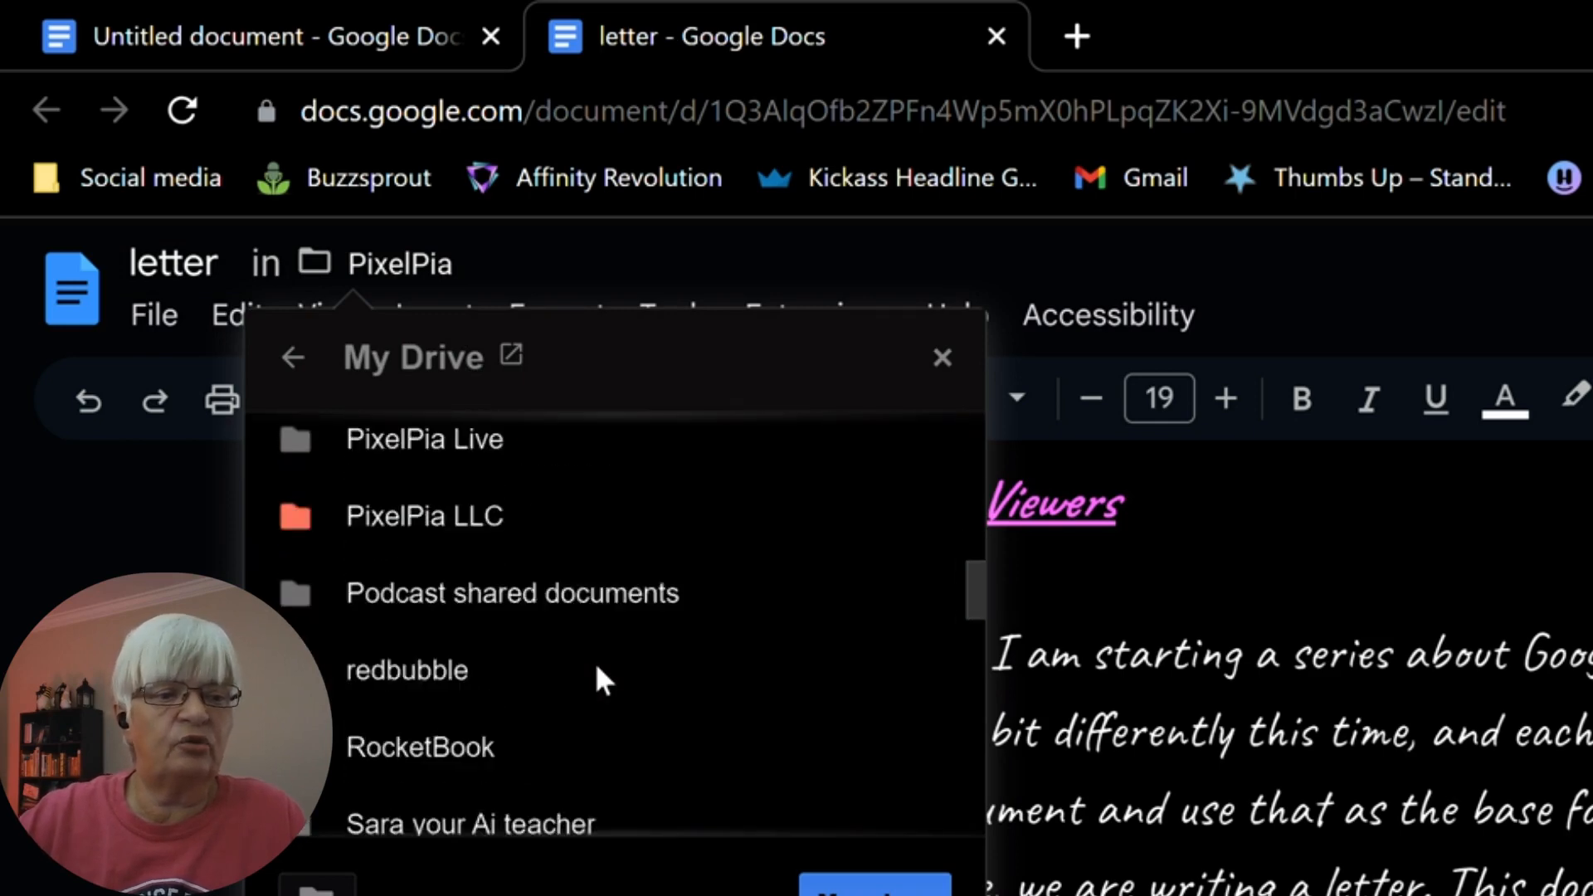
pyautogui.scroll(-1, 598, 676)
pyautogui.scroll(8, 598, 676)
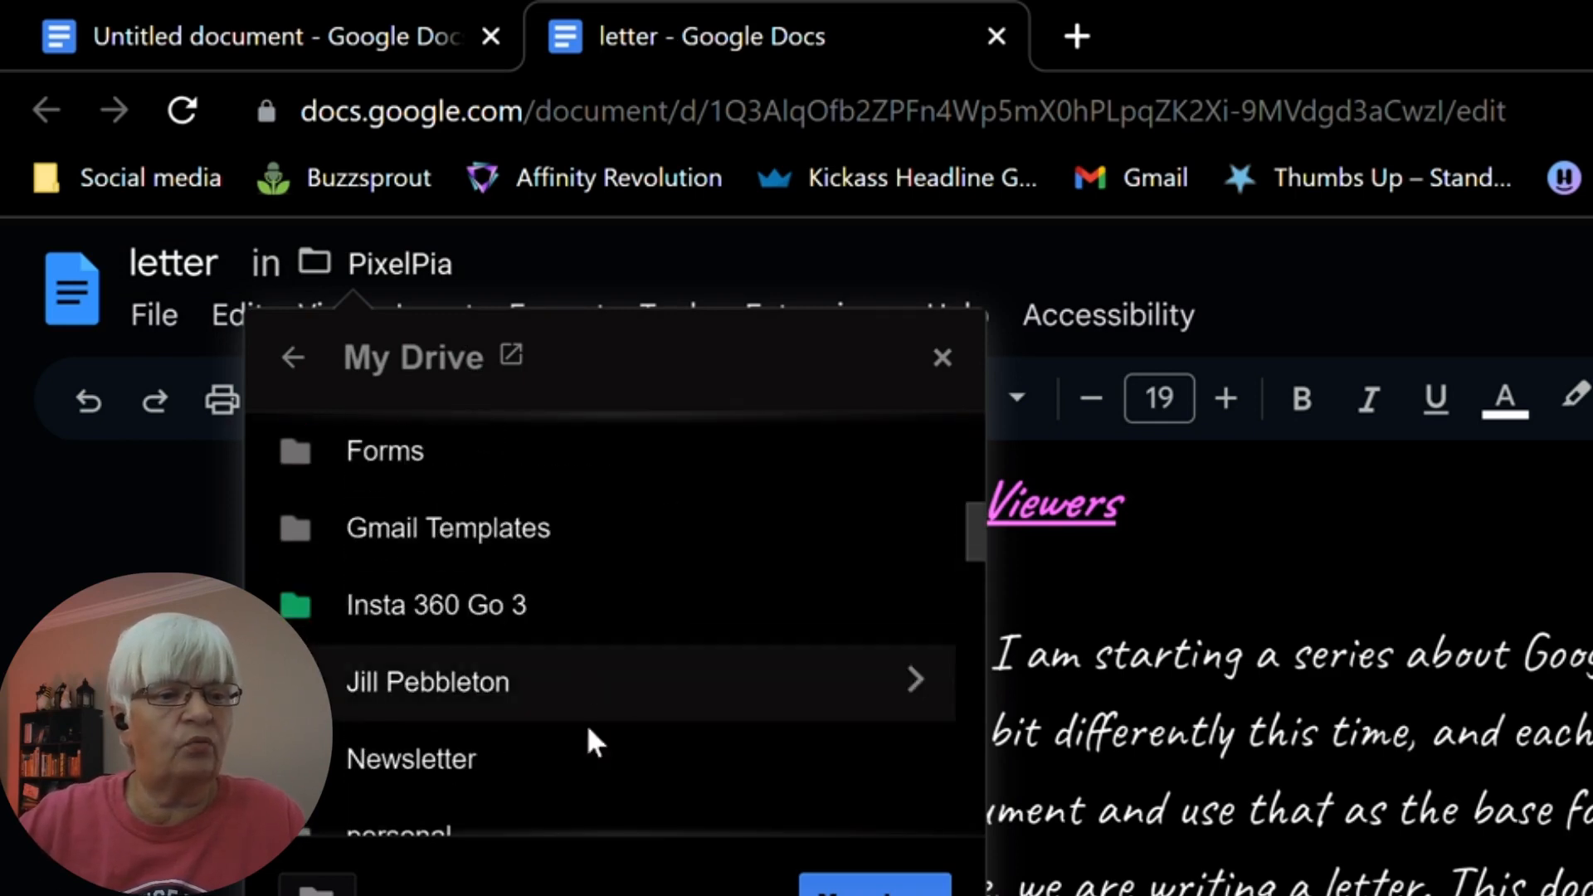
pyautogui.scroll(-3, 584, 744)
pyautogui.click(391, 702)
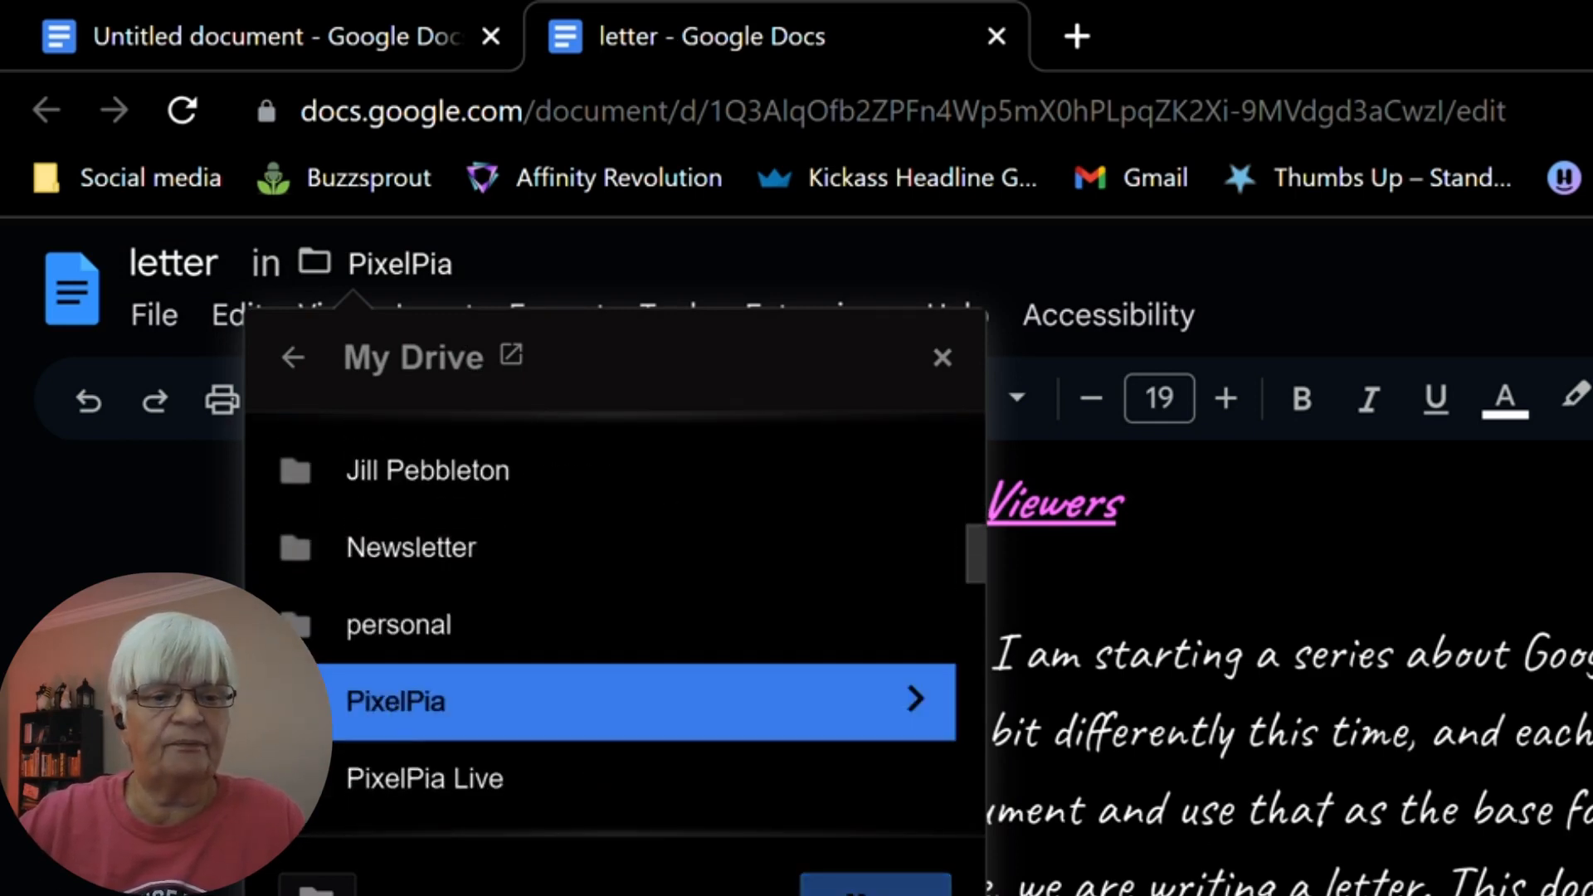